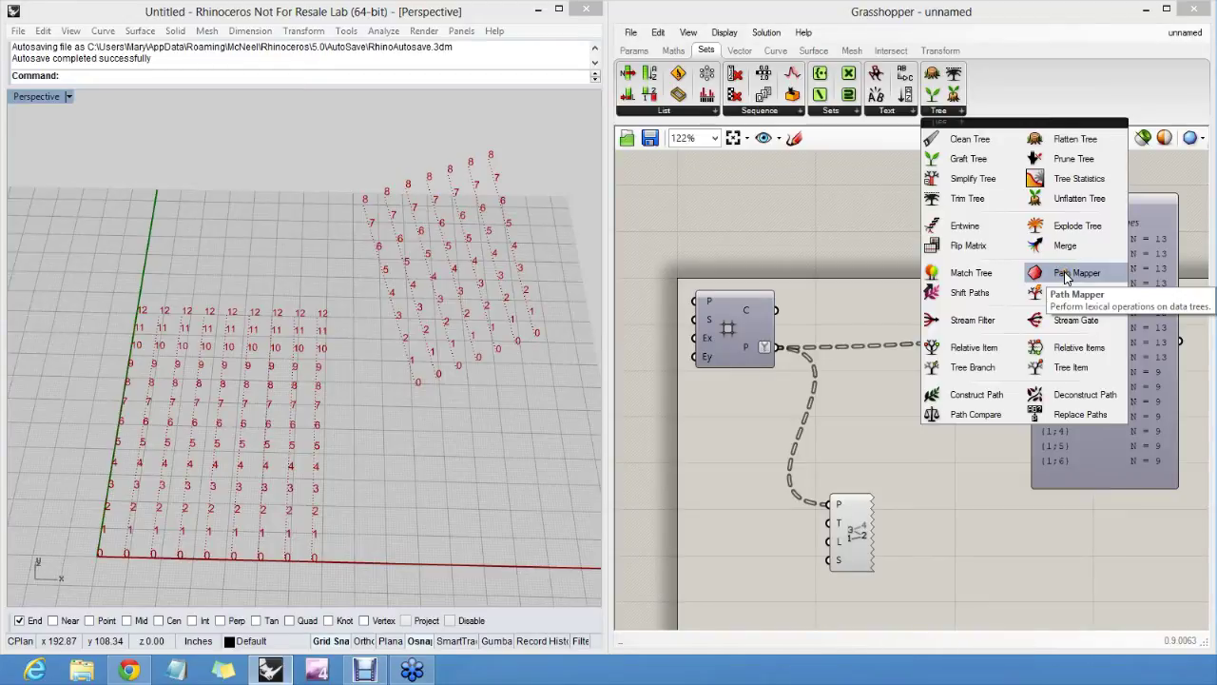
- Place a Path Mapper, wiring grid P into it and its output into the 16-branch panel
left_click_drag(1065, 276, 913, 388)
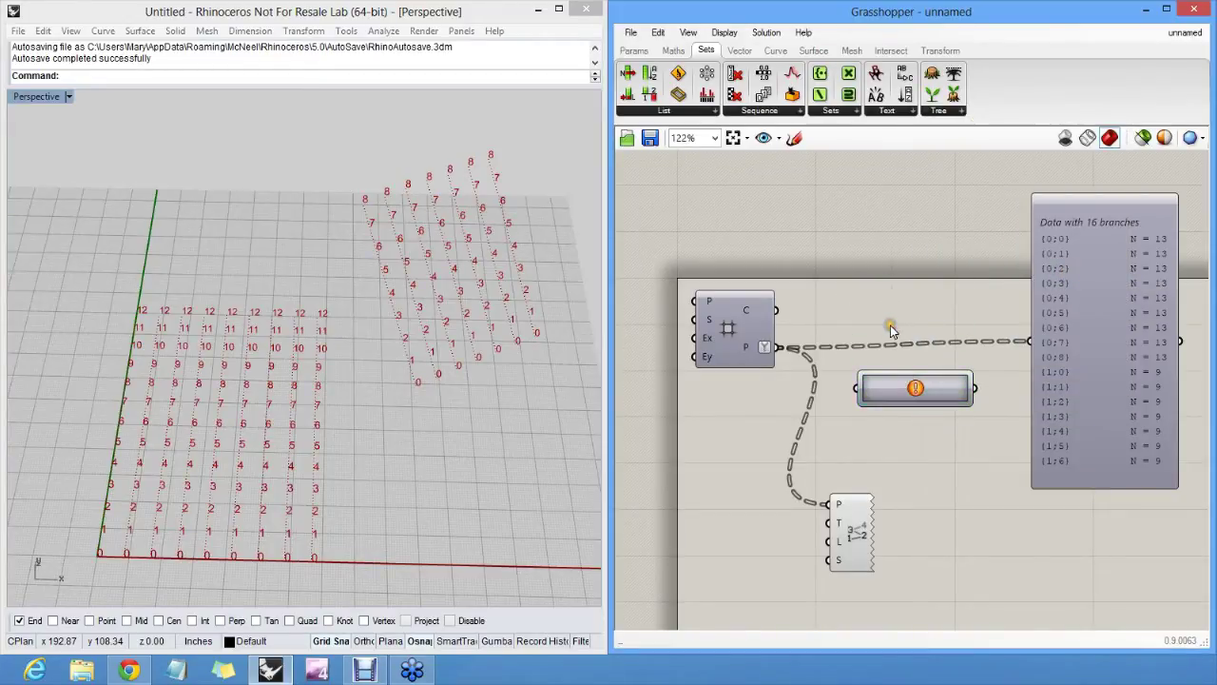
left_click_drag(857, 388, 778, 348)
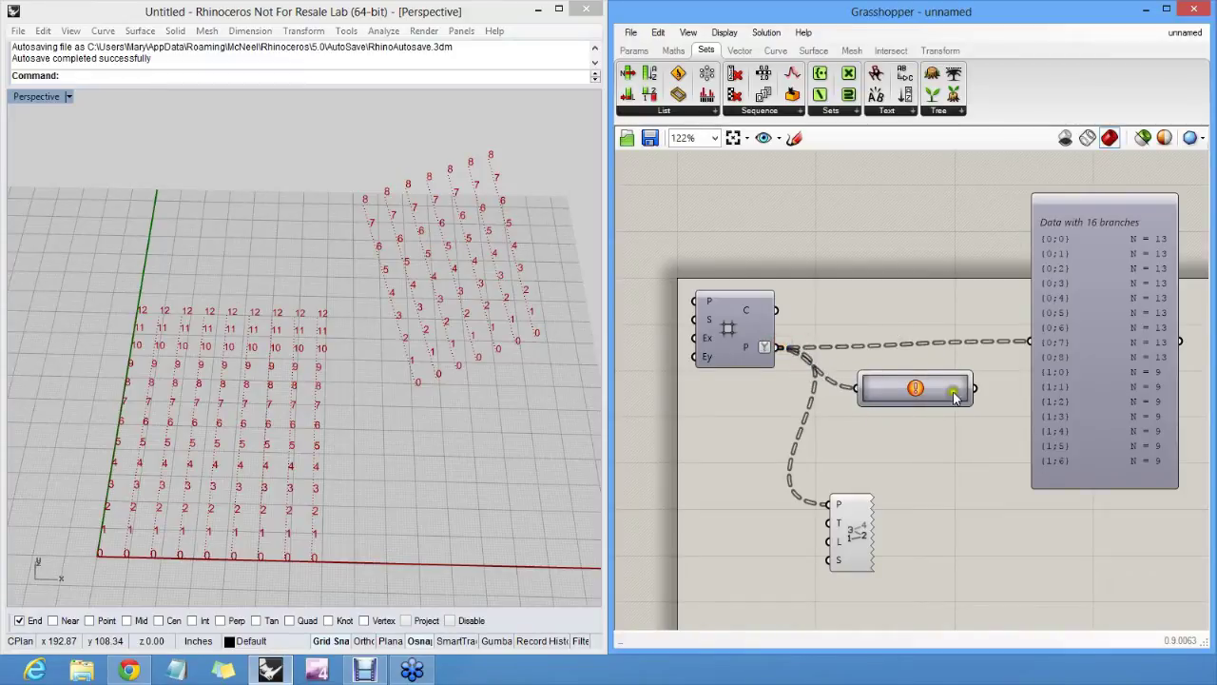
left_click_drag(975, 390, 926, 344)
left_click(922, 304)
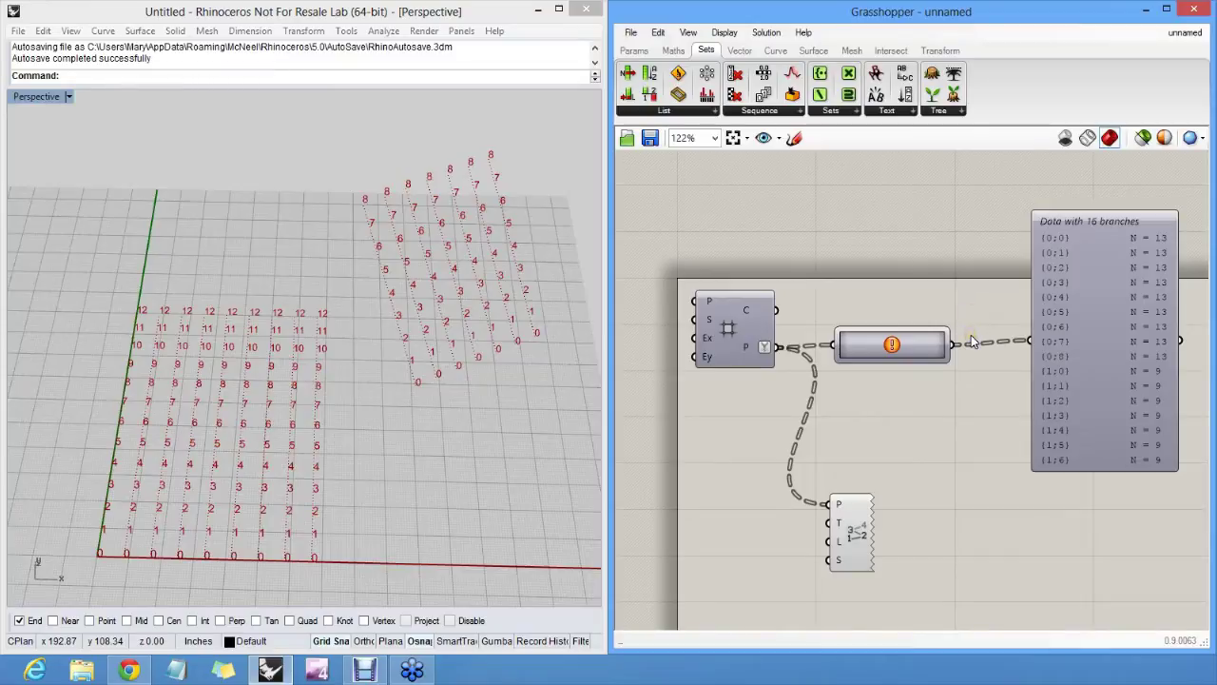
scroll(1008, 338, "up", 4)
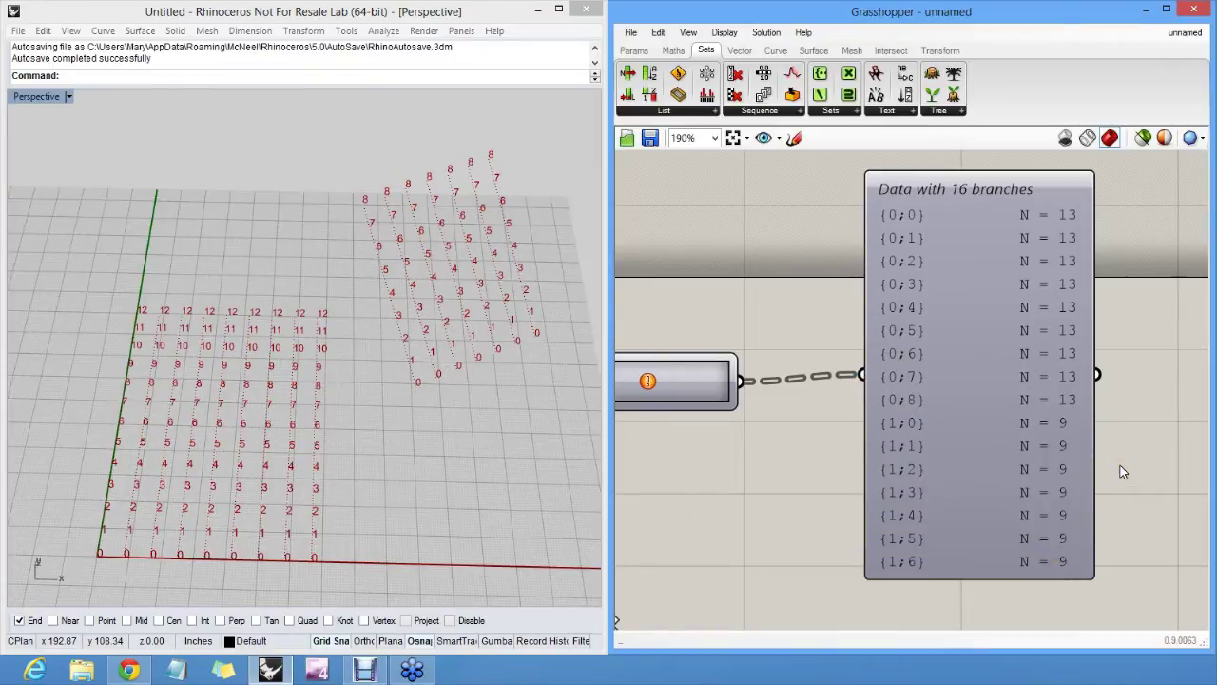
- Give the Path Mapper a null {A;B}→{A;B} mapping
scroll(862, 375, "down", 4)
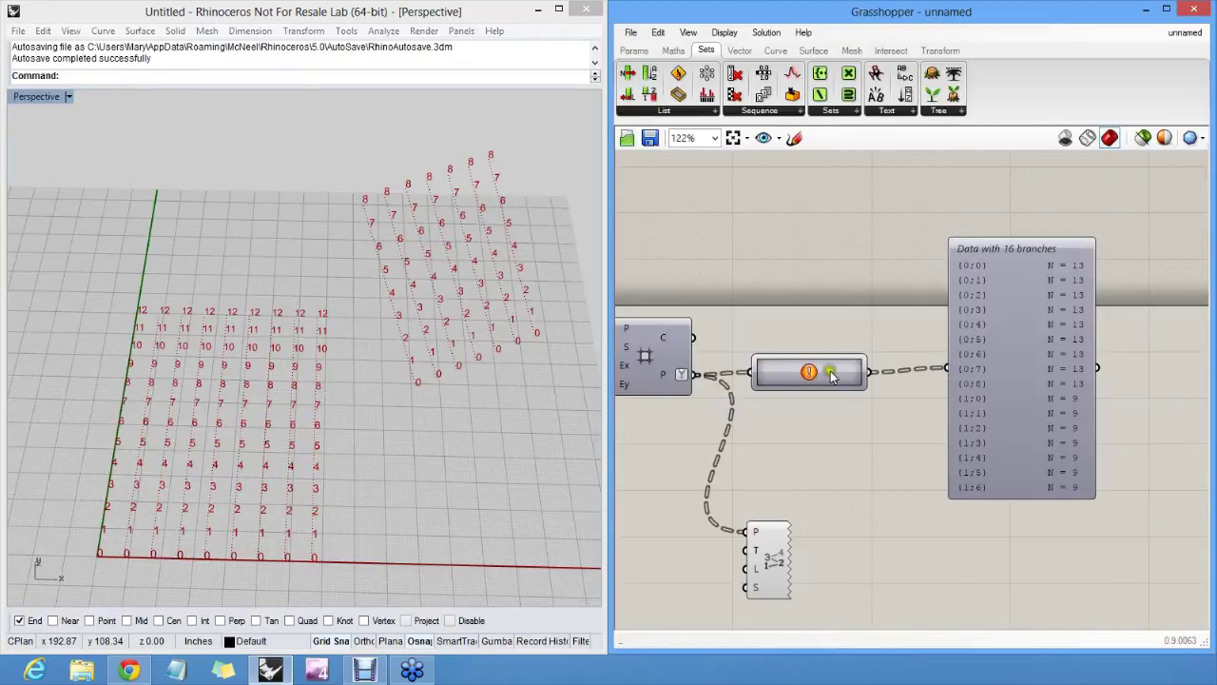
right_click(833, 374)
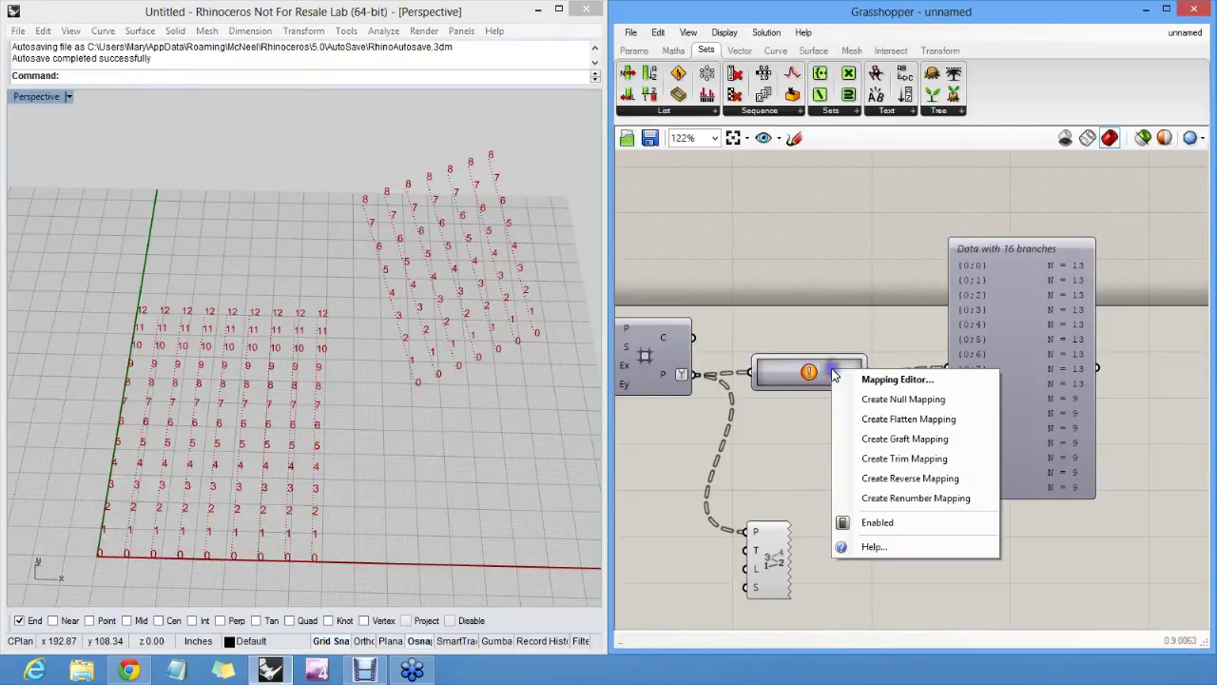
left_click(951, 400)
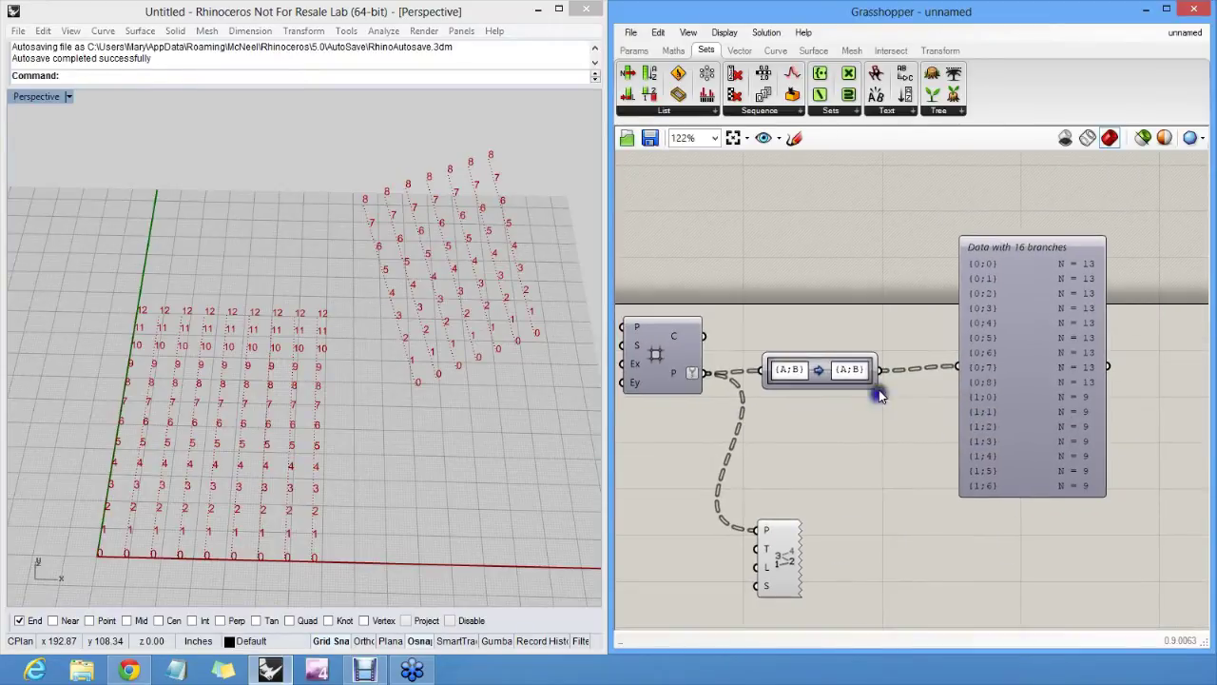
scroll(877, 374, "up", 5)
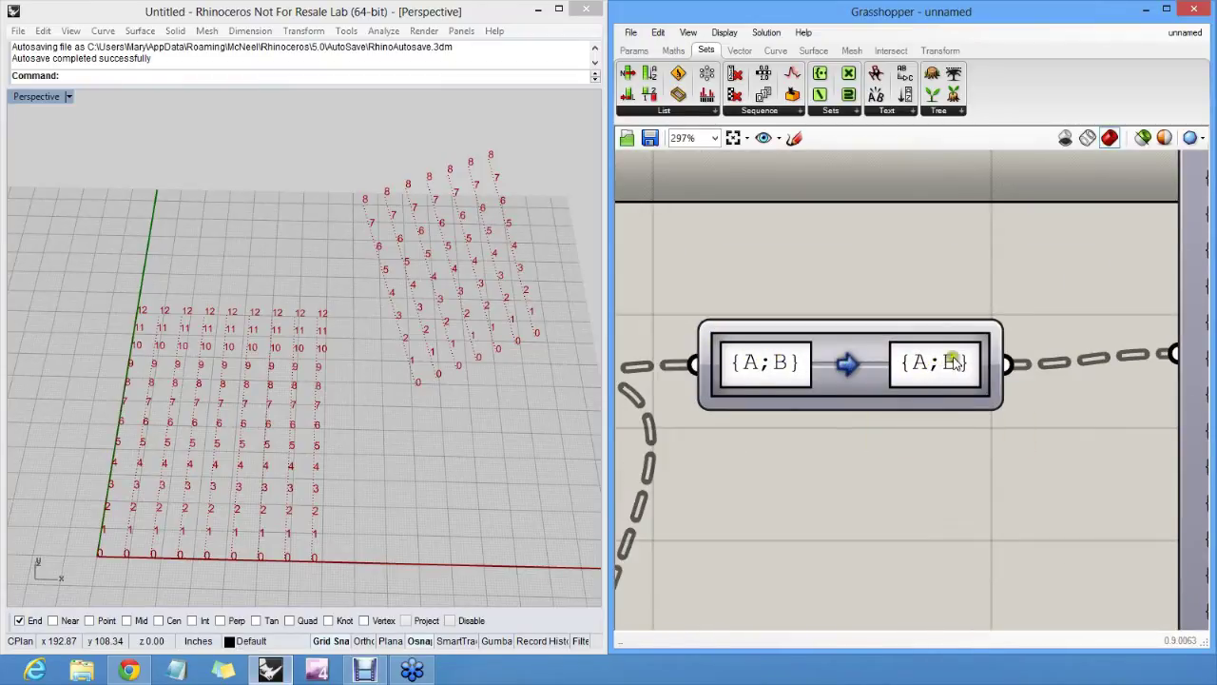
- Move the Path Mapper up and frame it with the grid component and data panel
scroll(851, 362, "down", 4)
right_click_drag(853, 362, 874, 346)
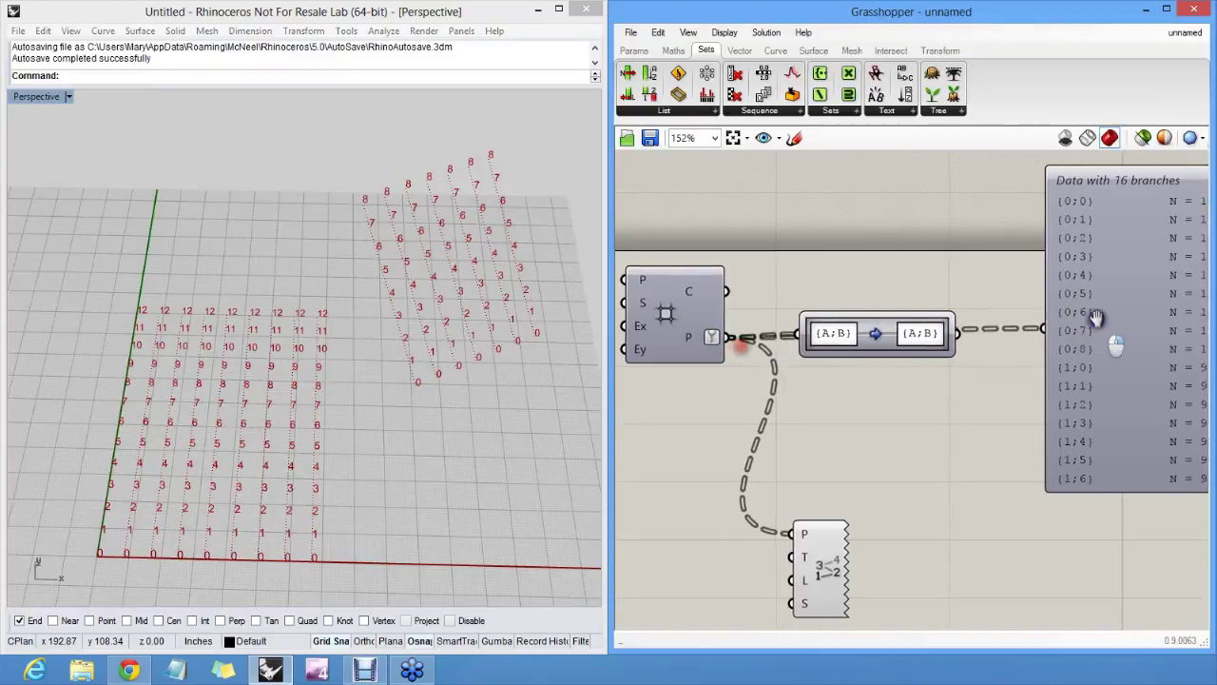
right_click_drag(1097, 261, 1054, 284)
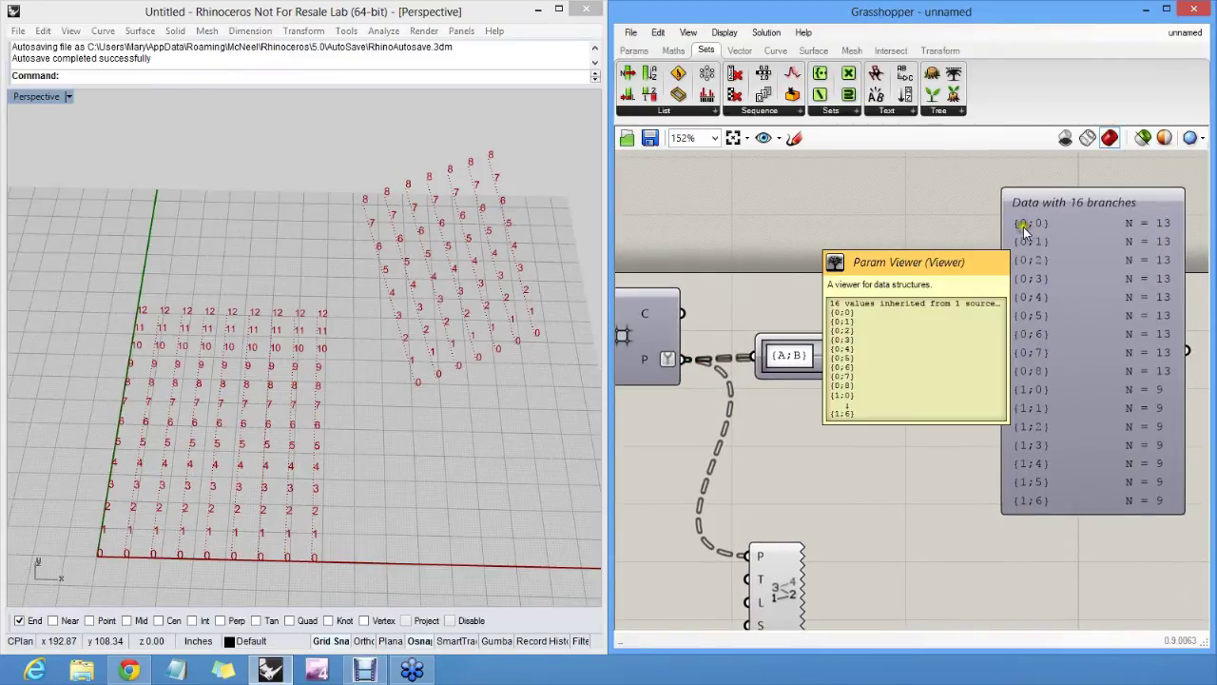
scroll(809, 347, "up", 4)
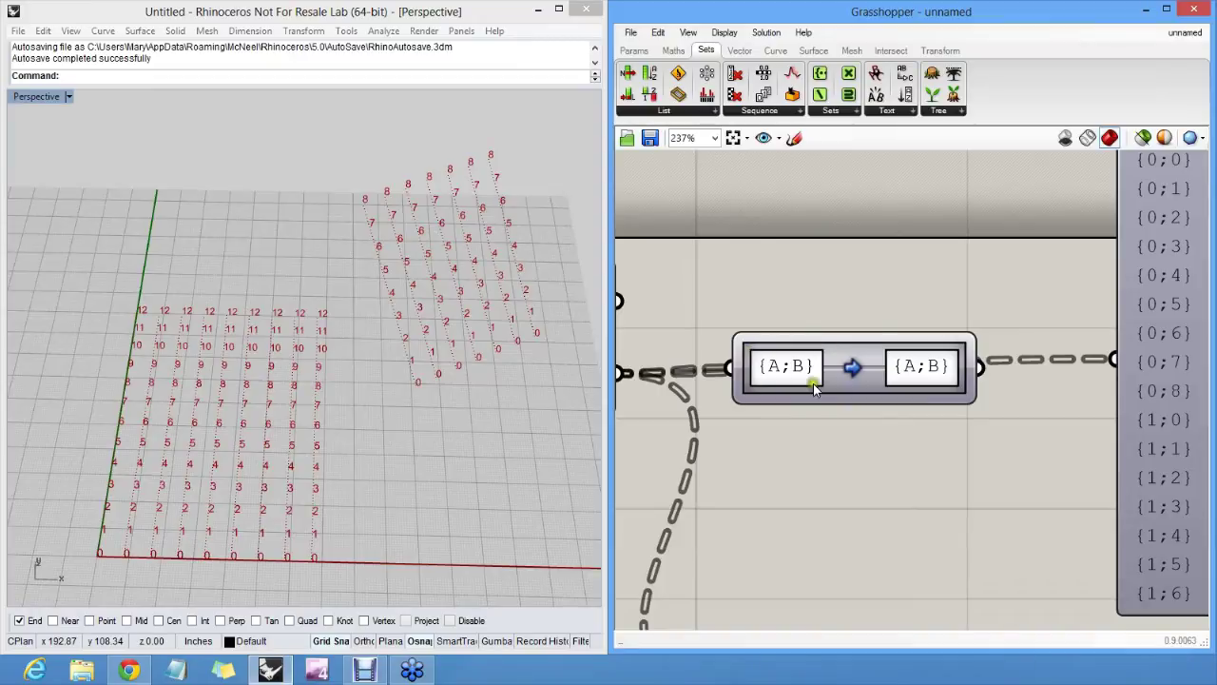
left_click_drag(813, 383, 807, 336)
scroll(725, 351, "down", 2)
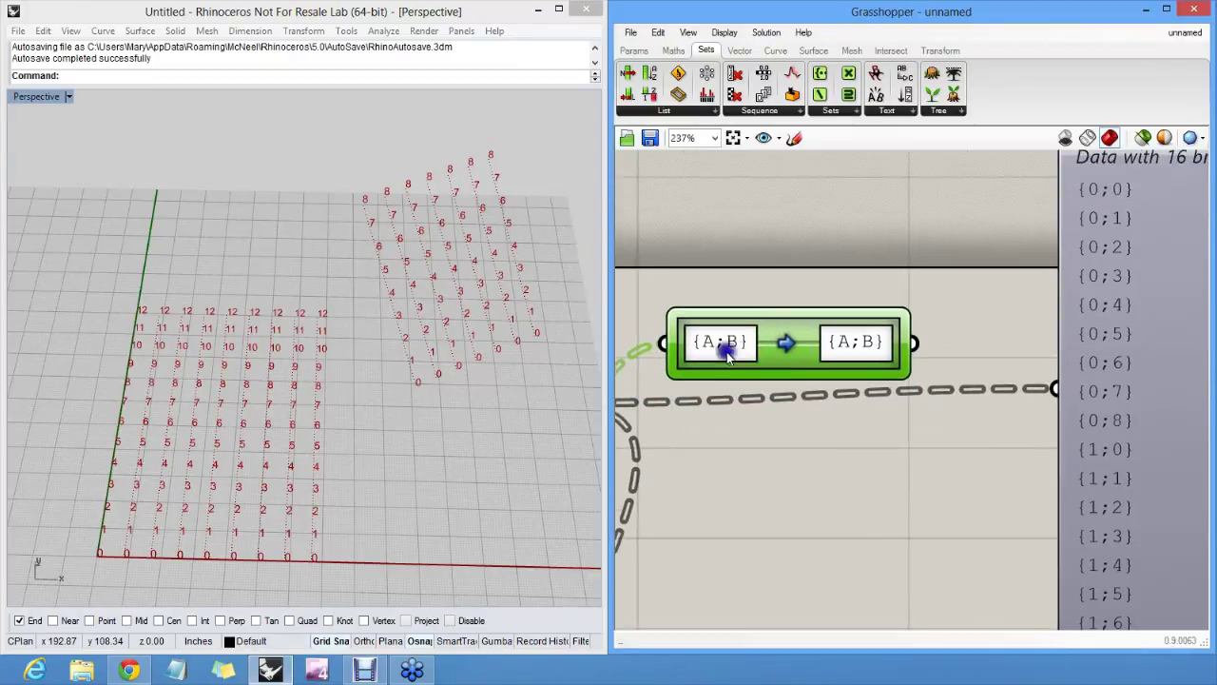
scroll(725, 352, "up", 5)
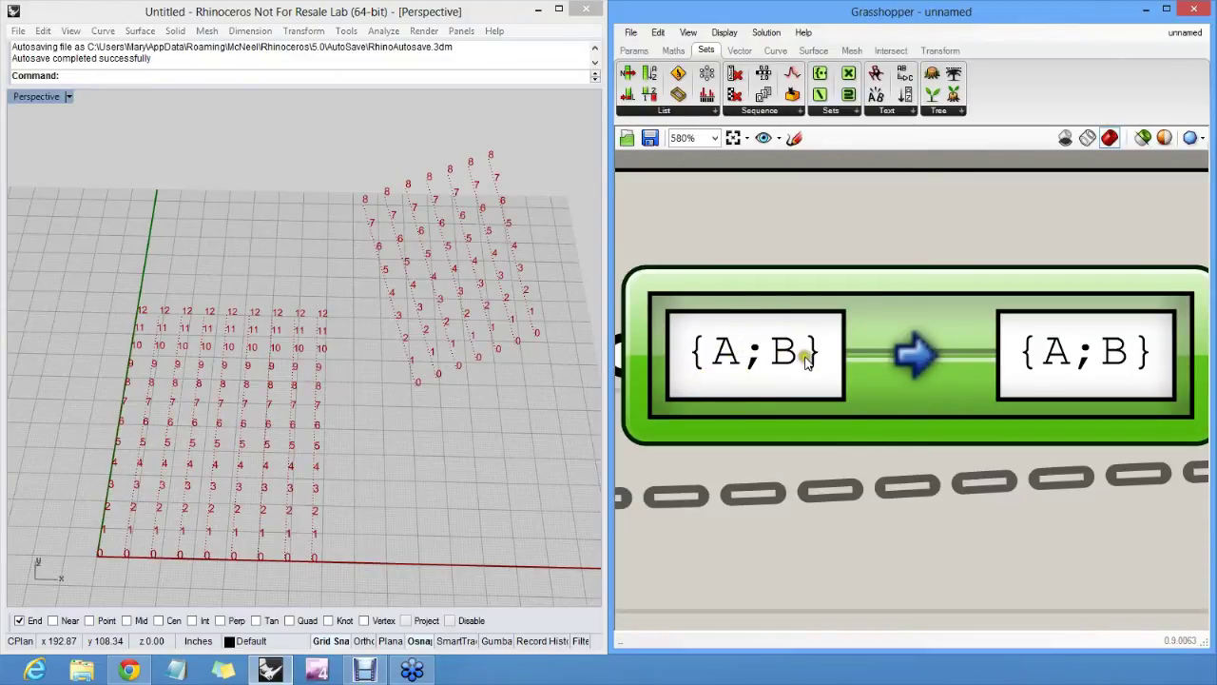
scroll(811, 357, "down", 3)
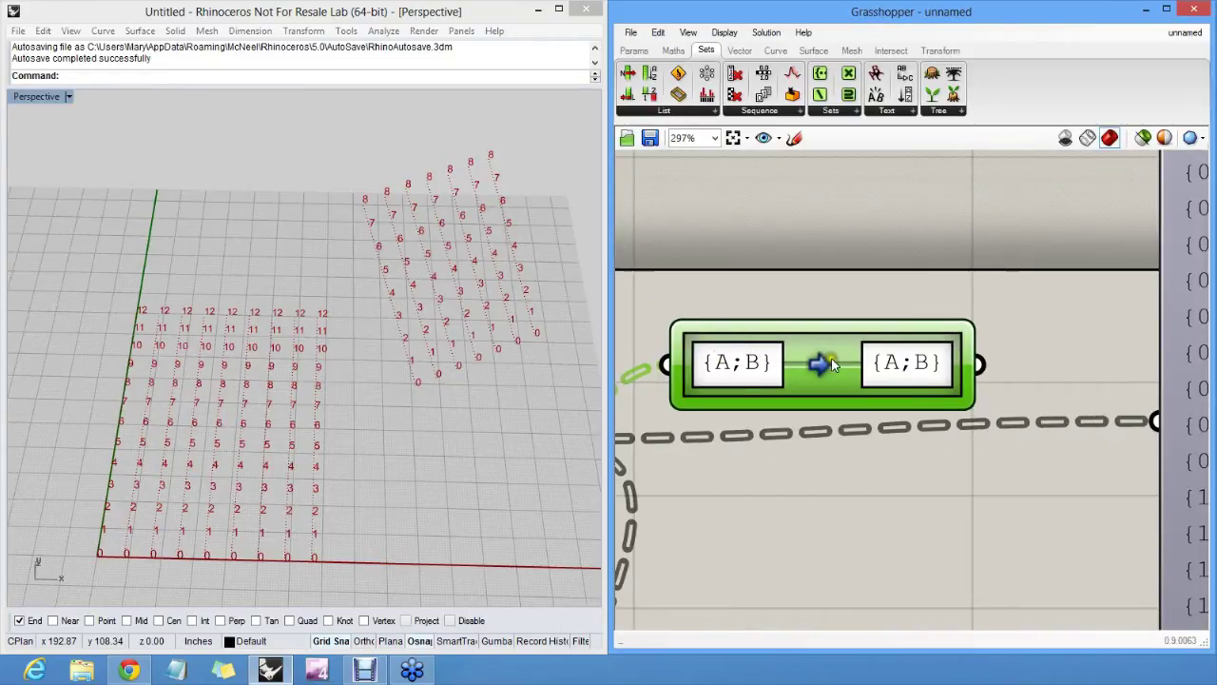
scroll(684, 381, "down", 2)
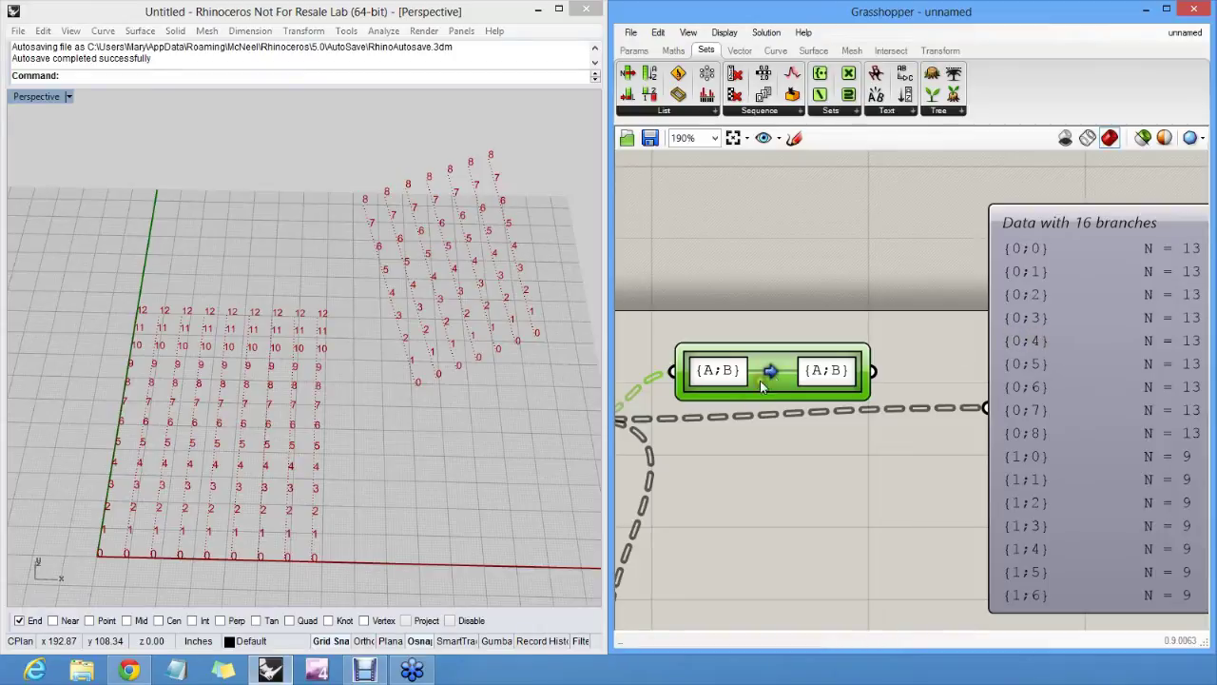
right_click_drag(749, 392, 836, 331)
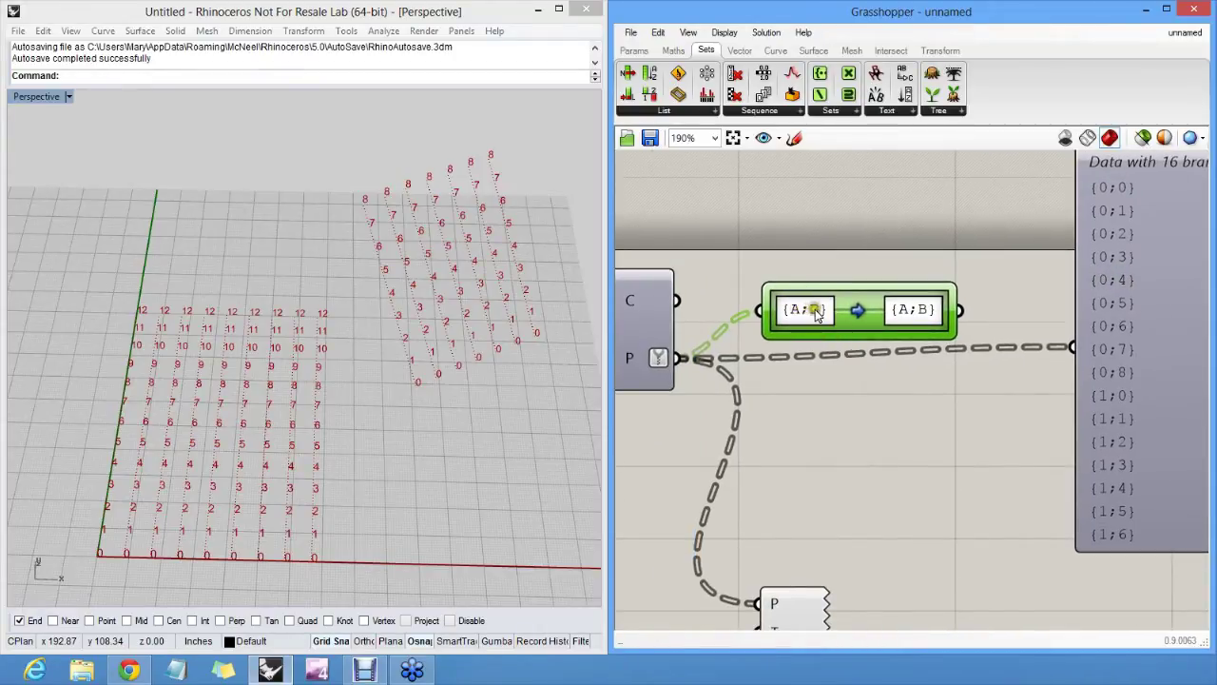
- Trim the Path Mapper's source mask to {A} and confirm it
double_click(814, 314)
left_click(681, 208)
key("BackSpace")
key("BackSpace")
left_click(871, 444)
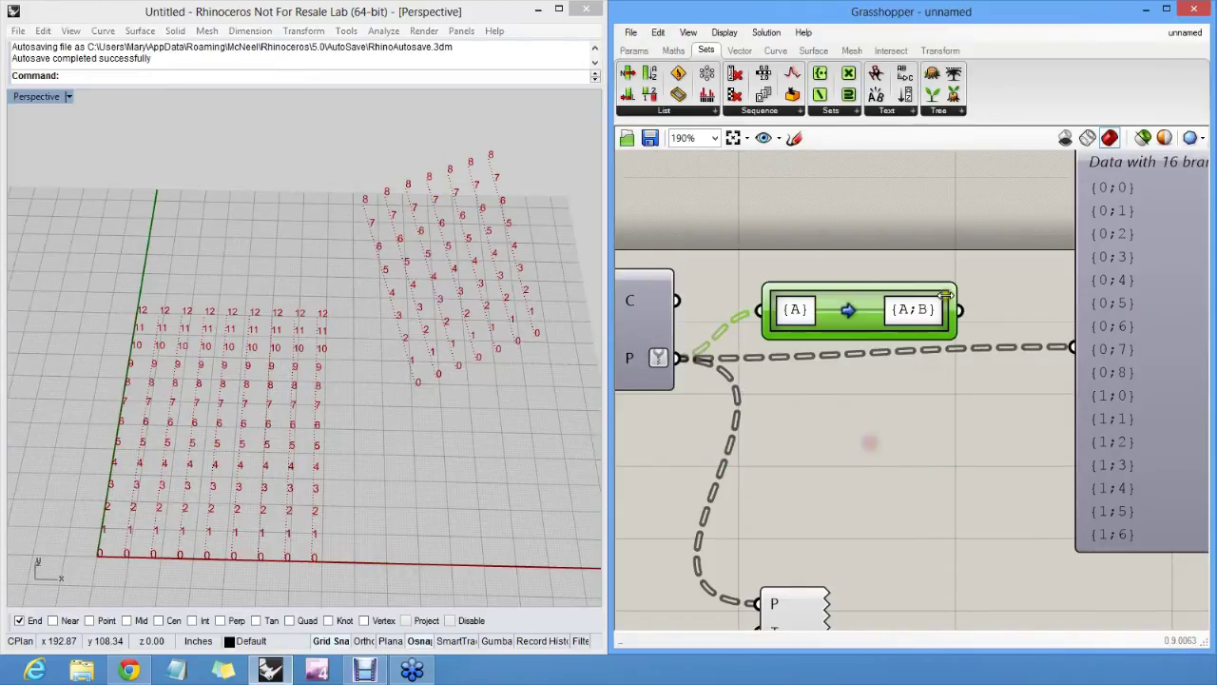
scroll(787, 316, "down", 2)
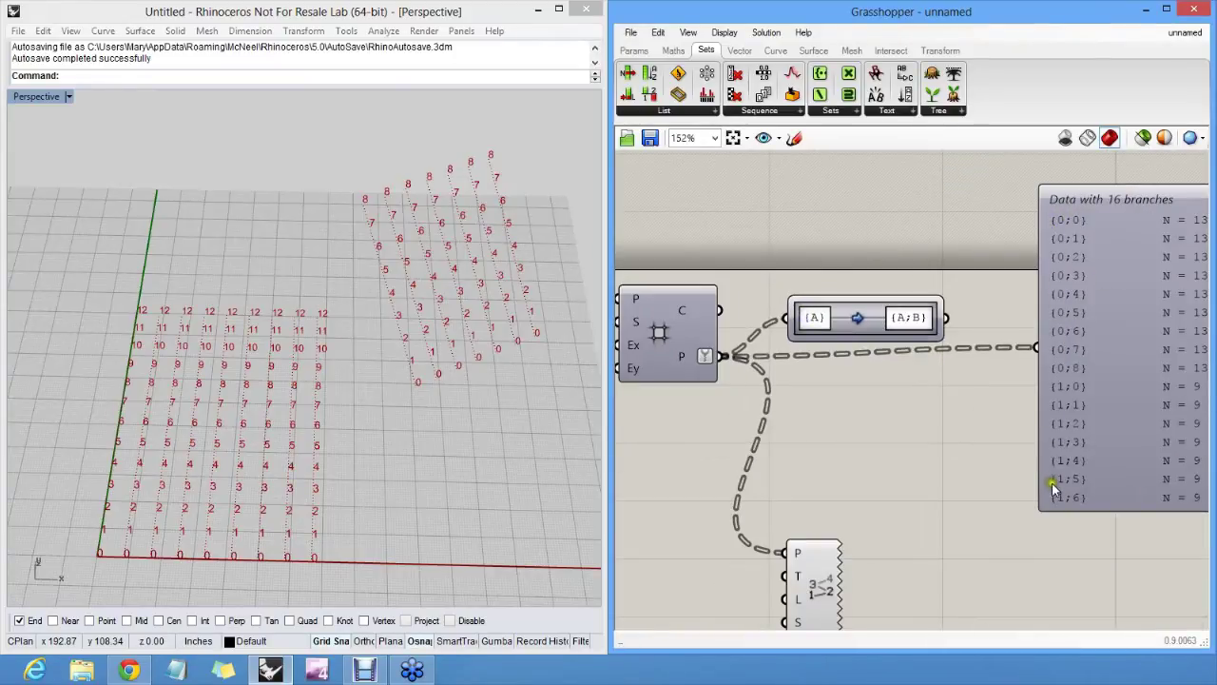
scroll(833, 333, "up", 5)
- Reset the Path Mapper to {A;B}→{A;B} and rewire its output into the data panel
right_click(840, 310)
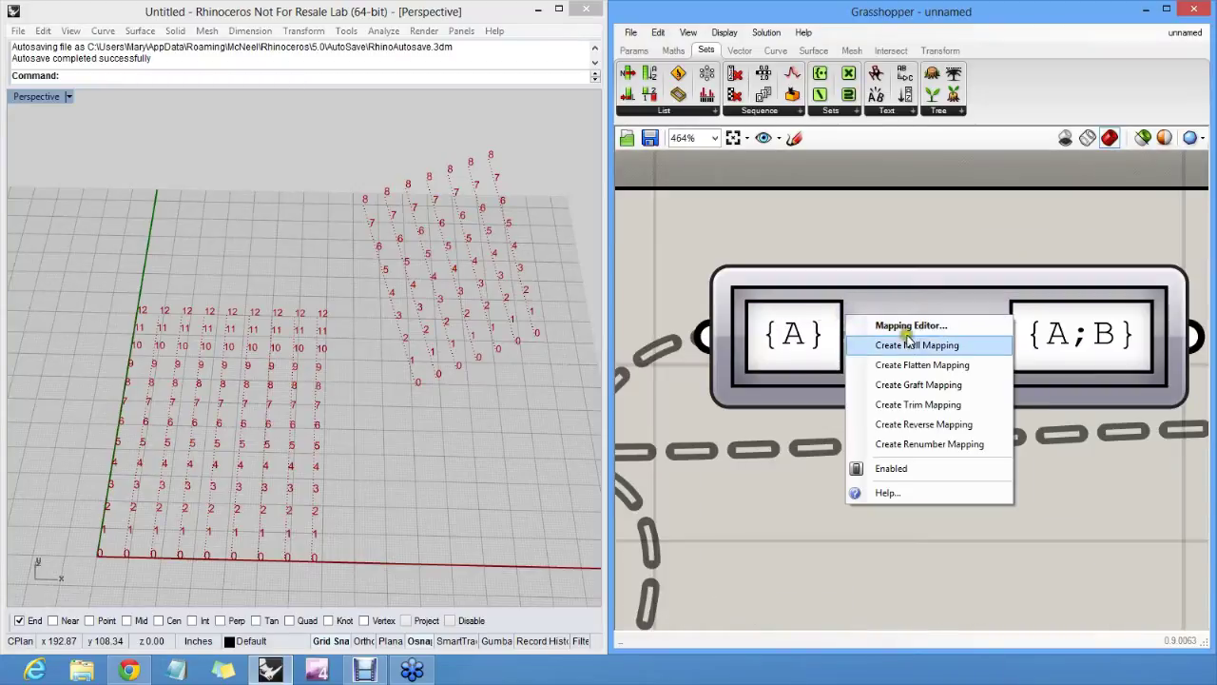
left_click(861, 344)
scroll(941, 350, "down", 2)
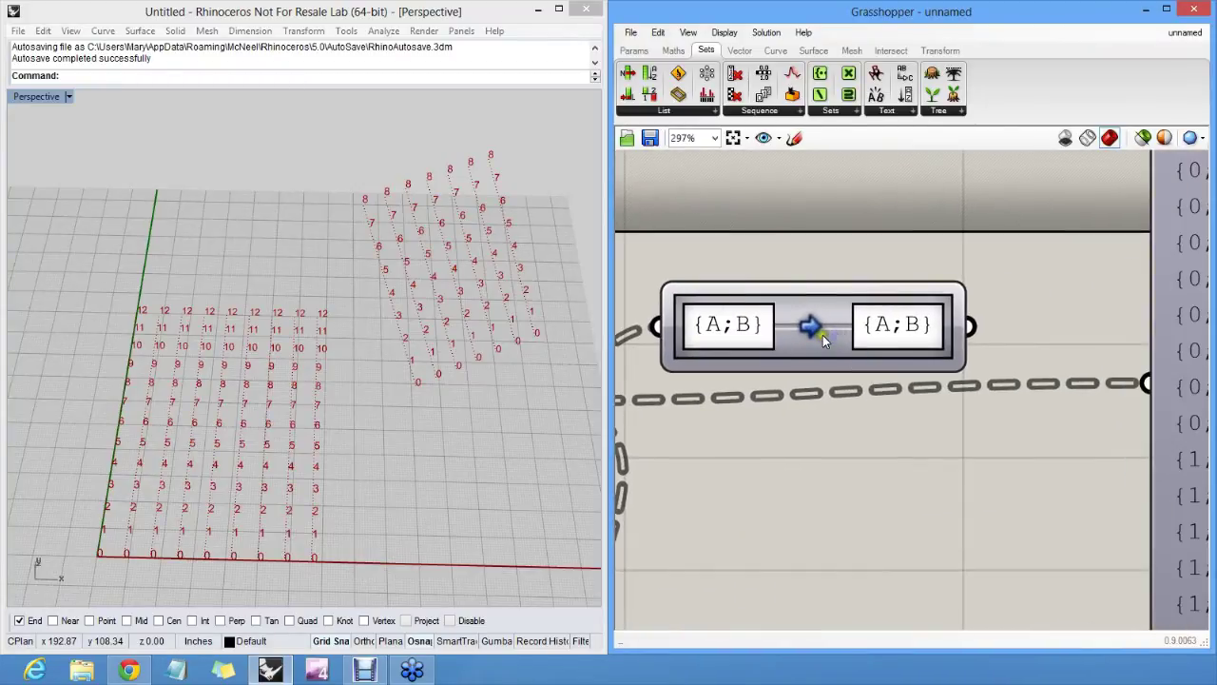
left_click_drag(970, 326, 1143, 381)
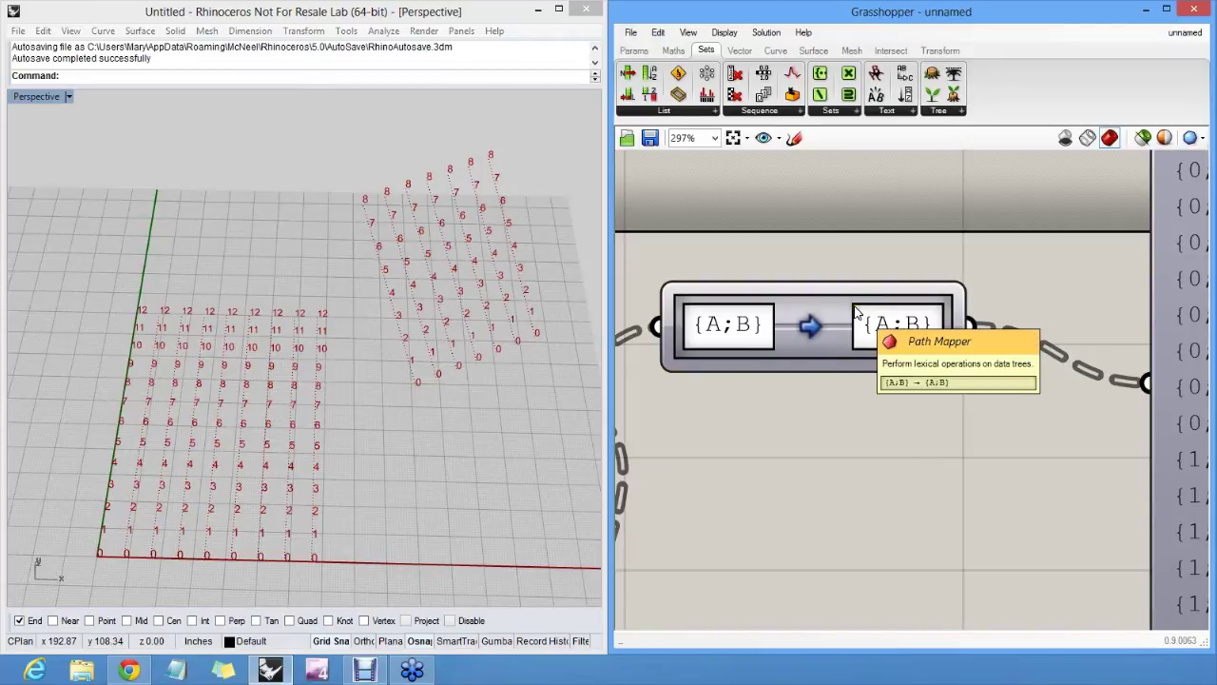
scroll(867, 321, "down", 2)
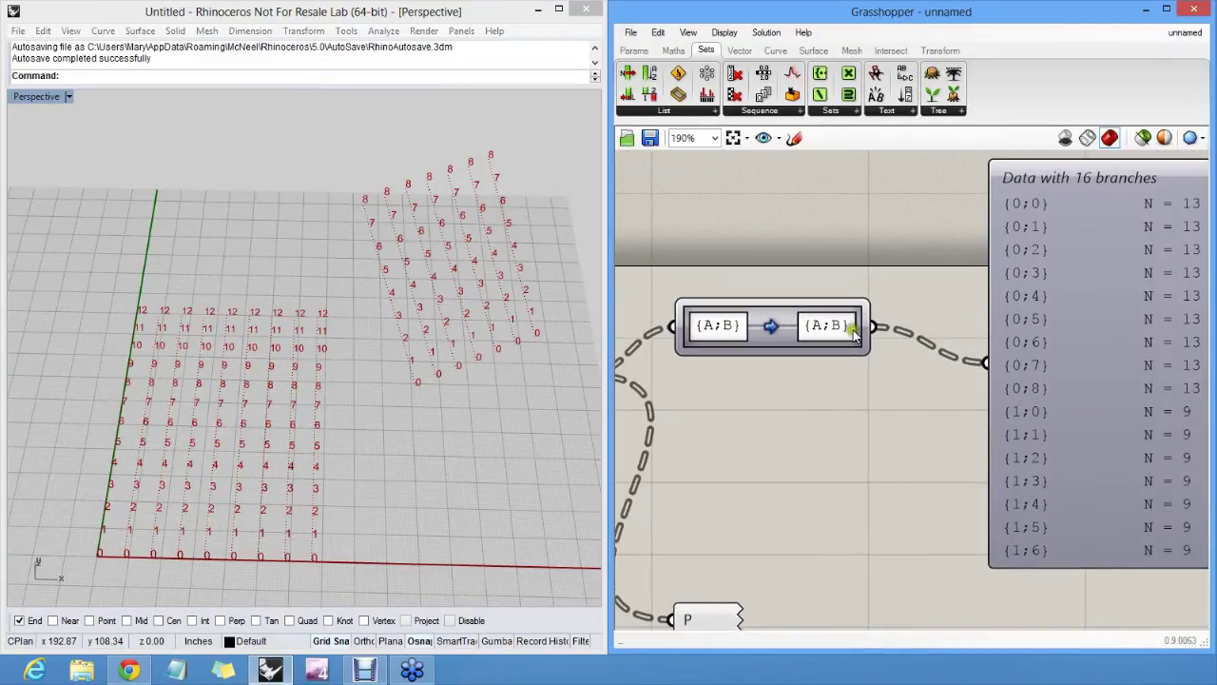
right_click_drag(835, 344, 940, 304)
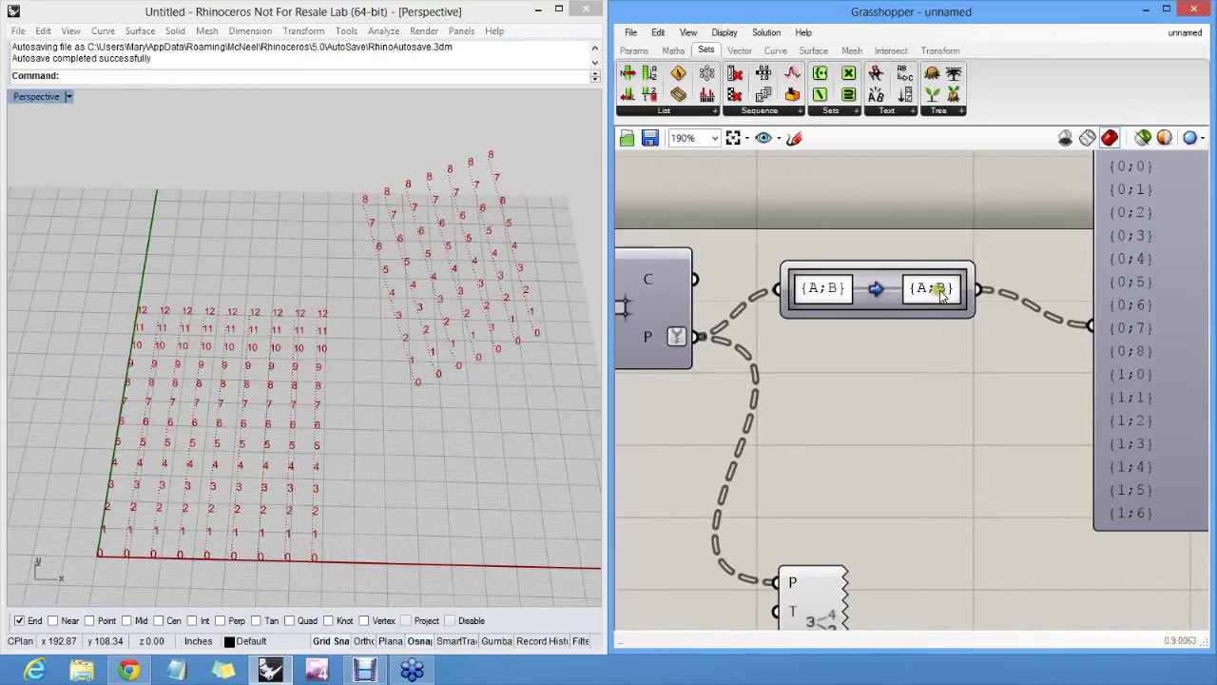
scroll(940, 291, "up", 4)
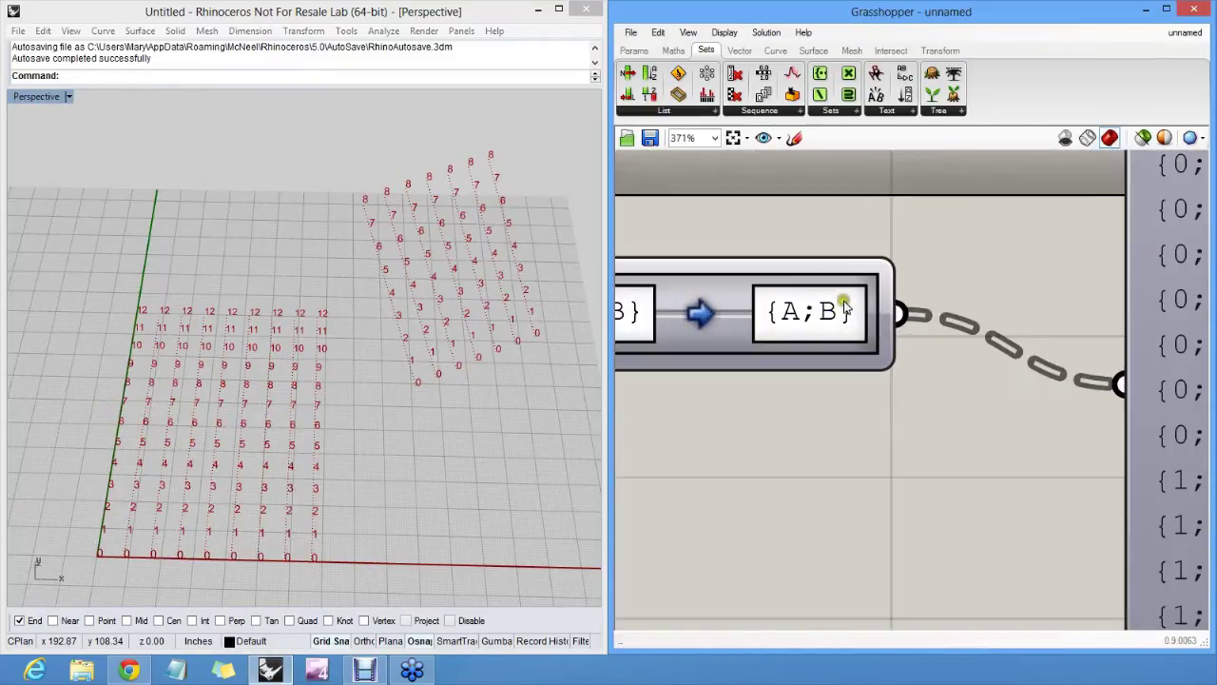
- Replace the Path Mapper's target mask with {0}
double_click(818, 316)
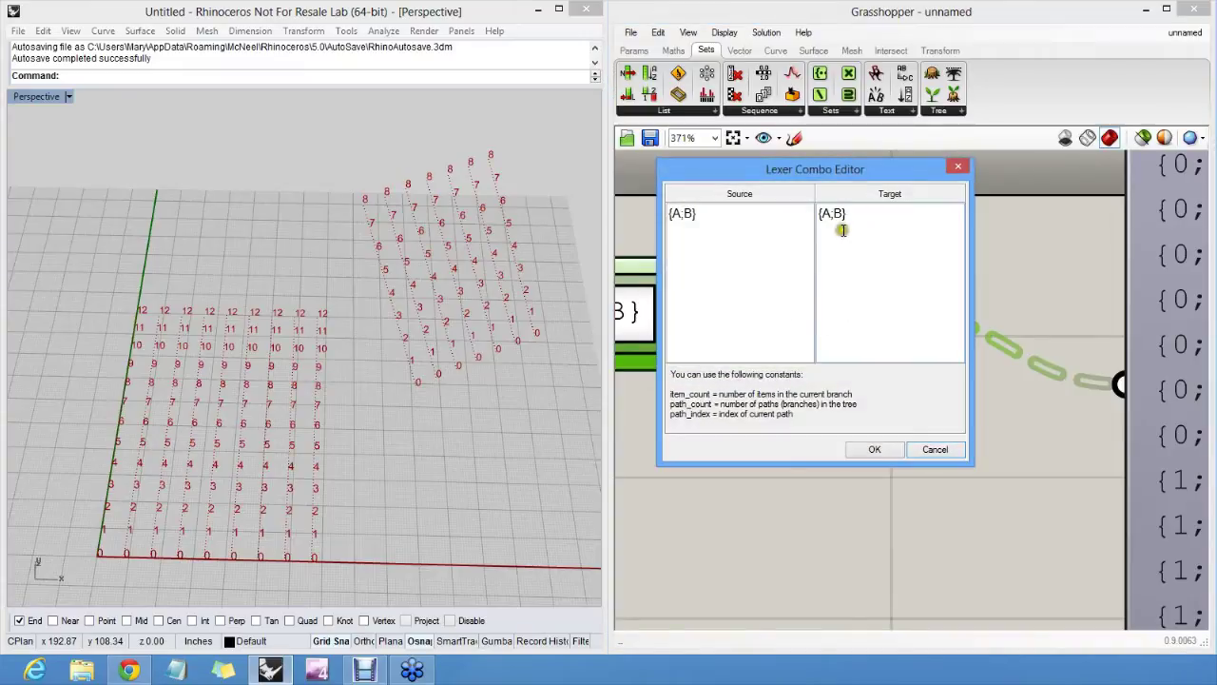
left_click_drag(842, 230, 819, 231)
type("{0}")
left_click(874, 450)
- Feed the single 180-item {0} branch into the Text Tag's P input, renumbering points 0–179
scroll(953, 376, "down", 2)
scroll(818, 366, "up", 1)
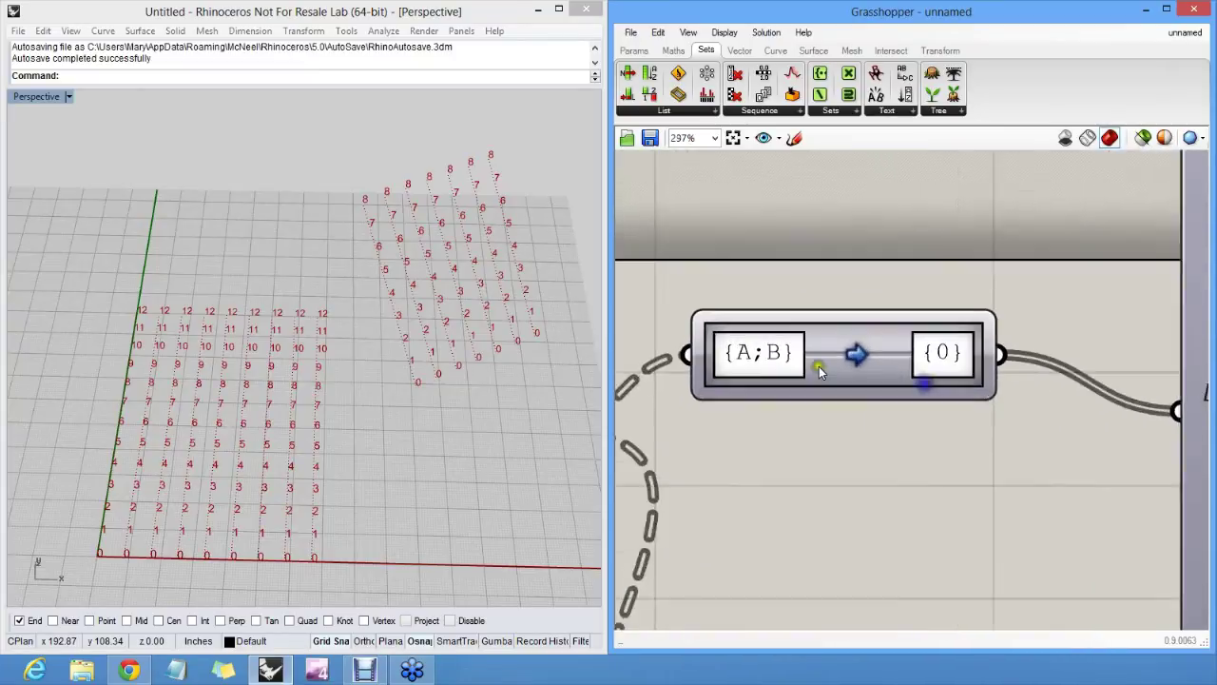
scroll(817, 366, "up", 1)
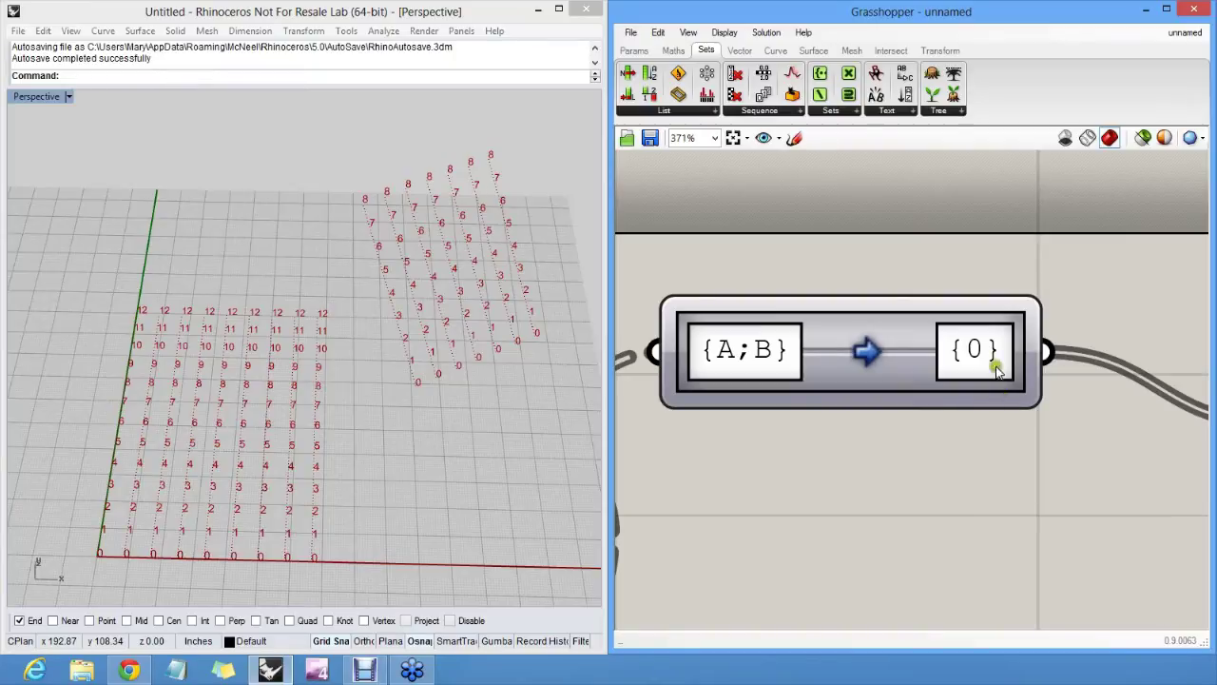
scroll(949, 354, "down", 5)
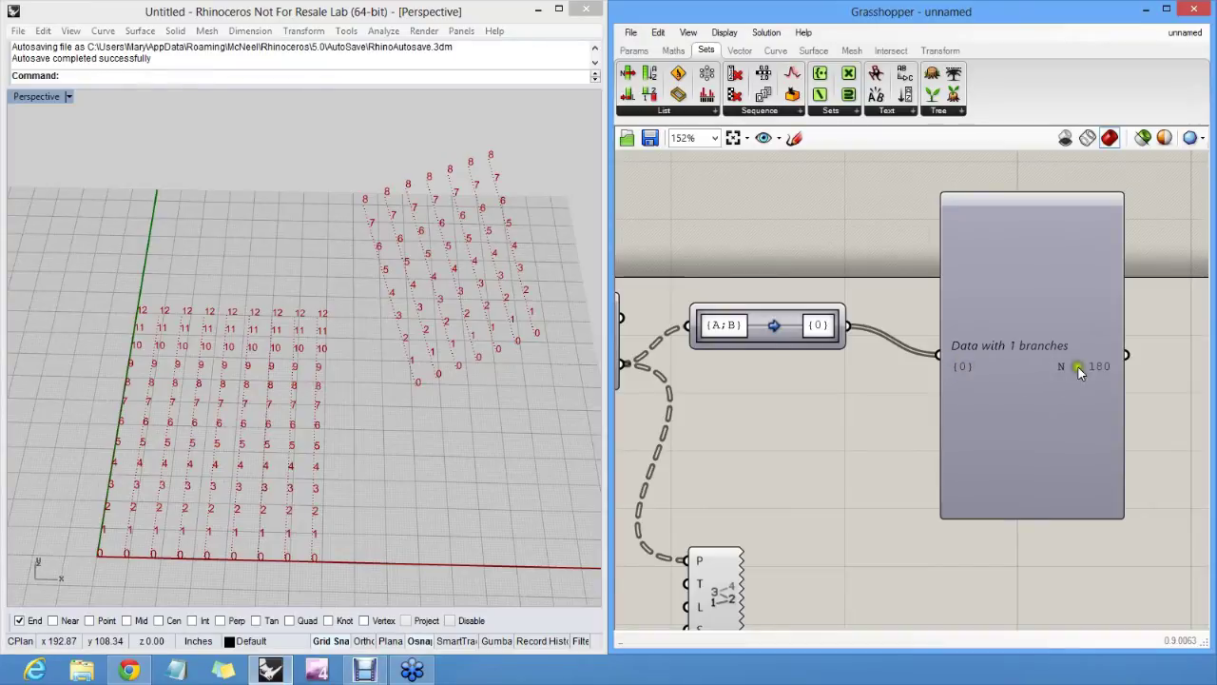
left_click_drag(687, 559, 847, 326)
left_click_drag(715, 564, 835, 447)
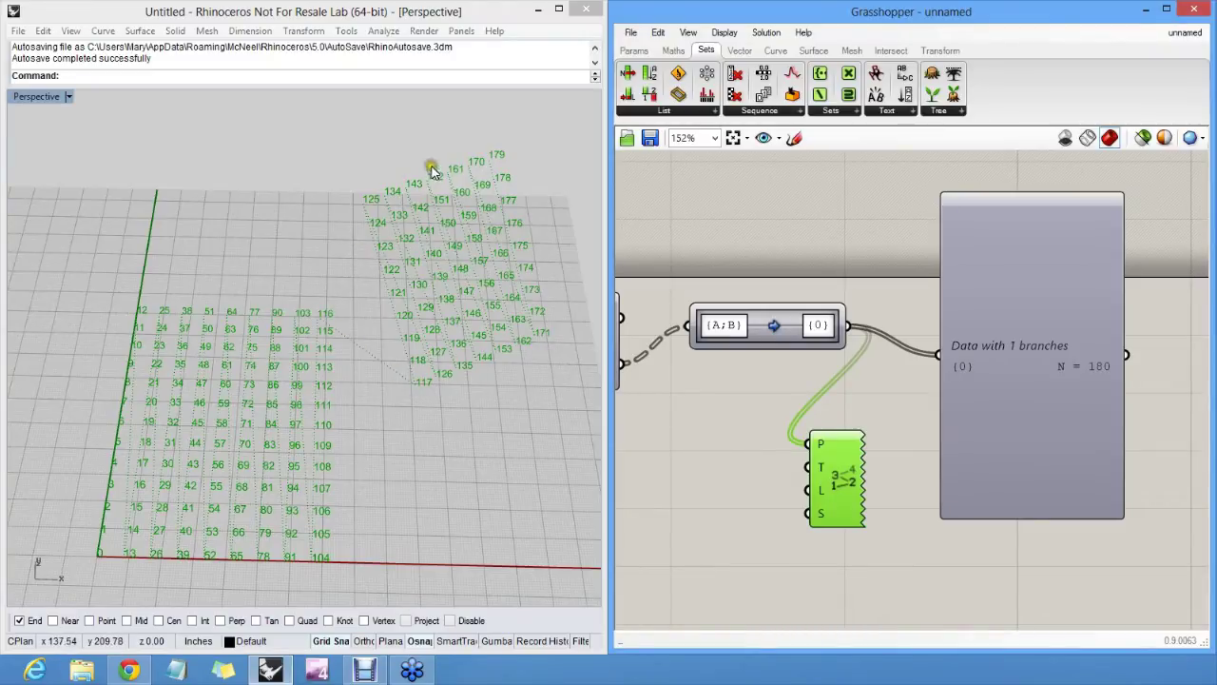
- Reset the Path Mapper to a null {A;B}→{A;B} mapping
left_click(756, 397)
right_click_drag(756, 398, 851, 384)
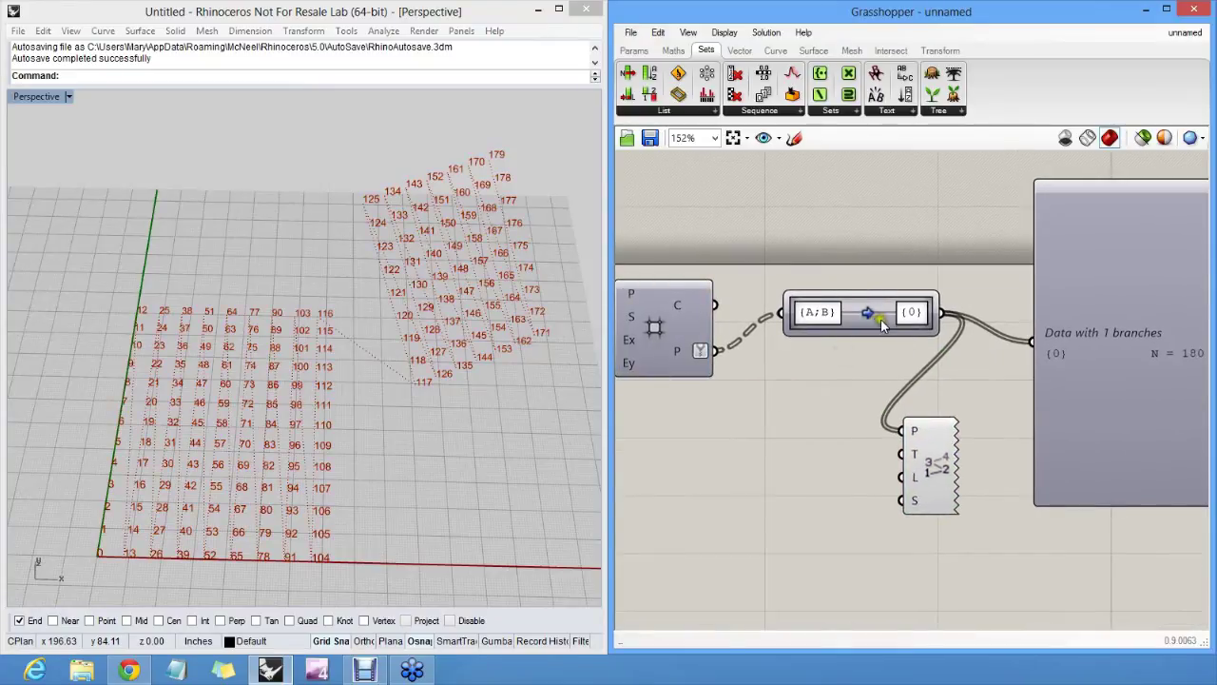
right_click(882, 320)
left_click(951, 350)
left_click_drag(889, 313, 880, 325)
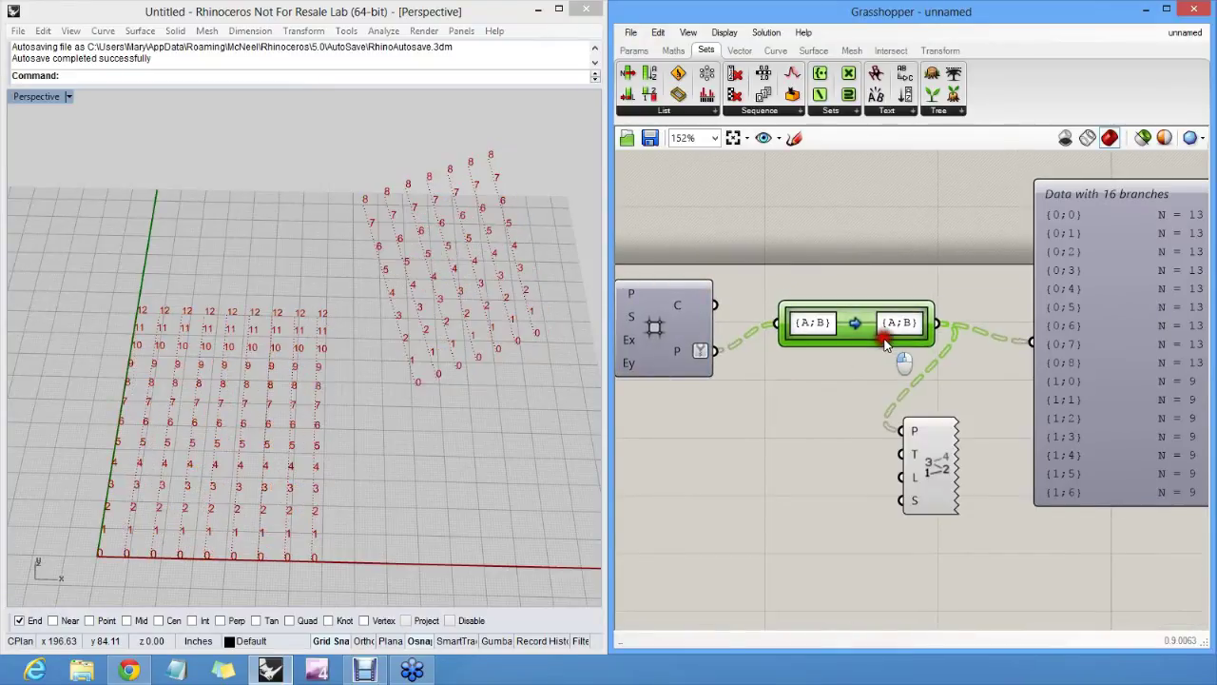
- Rearrange the Text Tag and Path Mapper components and reframe the canvas
left_click_drag(935, 434, 958, 472)
left_click(949, 385)
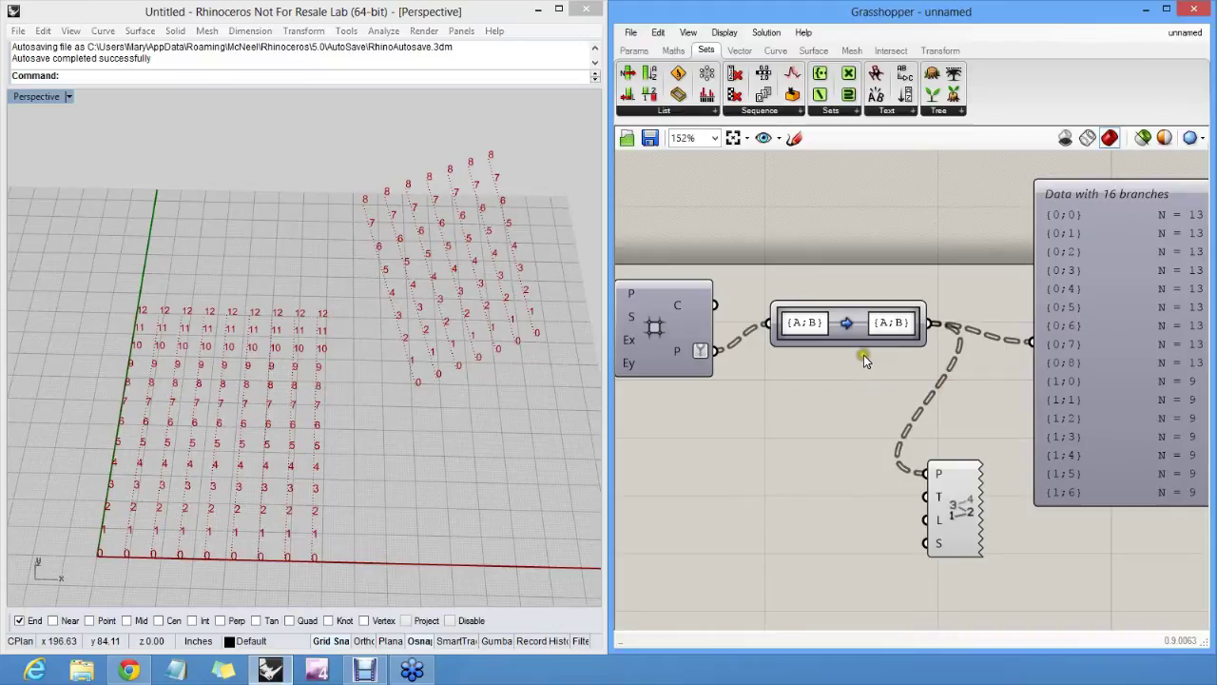
right_click_drag(863, 355, 887, 350)
left_click_drag(887, 350, 876, 371)
left_click(875, 312)
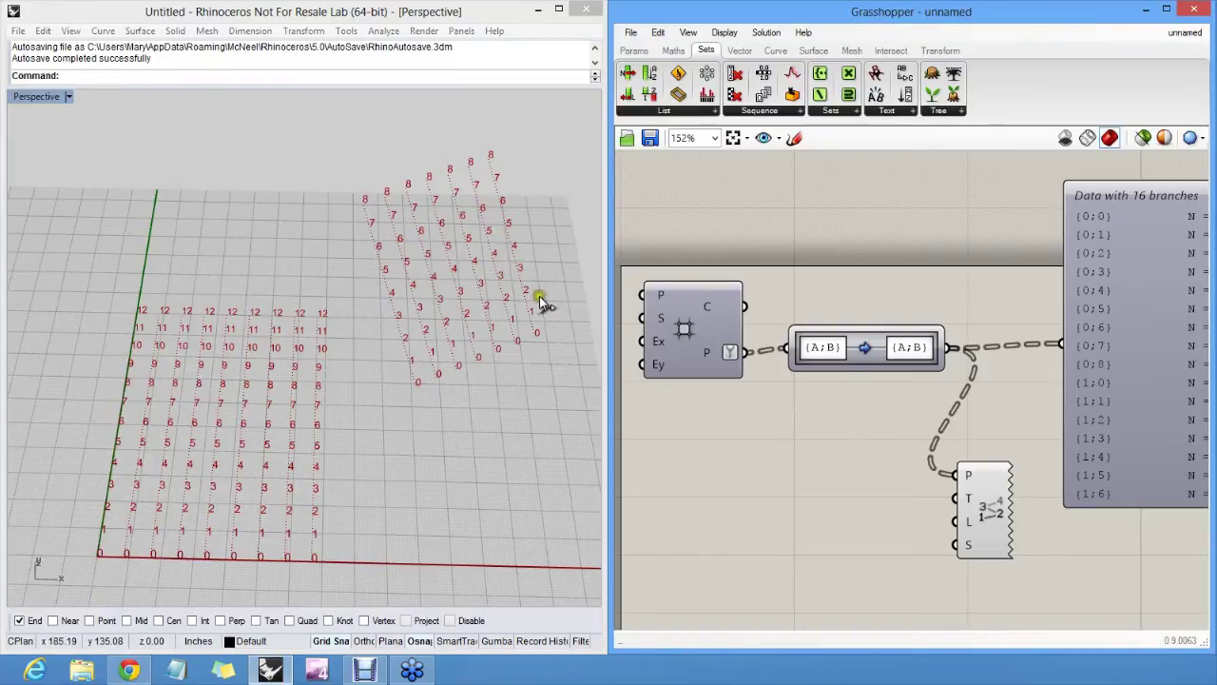
right_click_drag(919, 367, 867, 371)
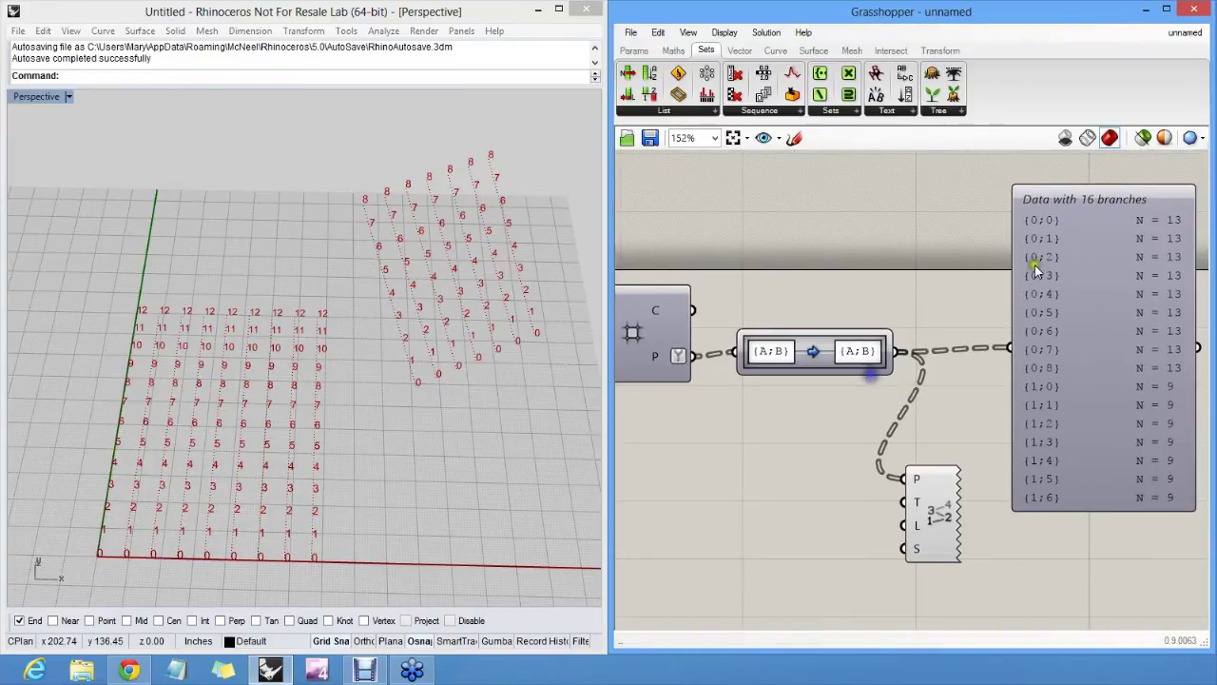
right_click_drag(1039, 249, 1041, 234)
scroll(1054, 210, "up", 3)
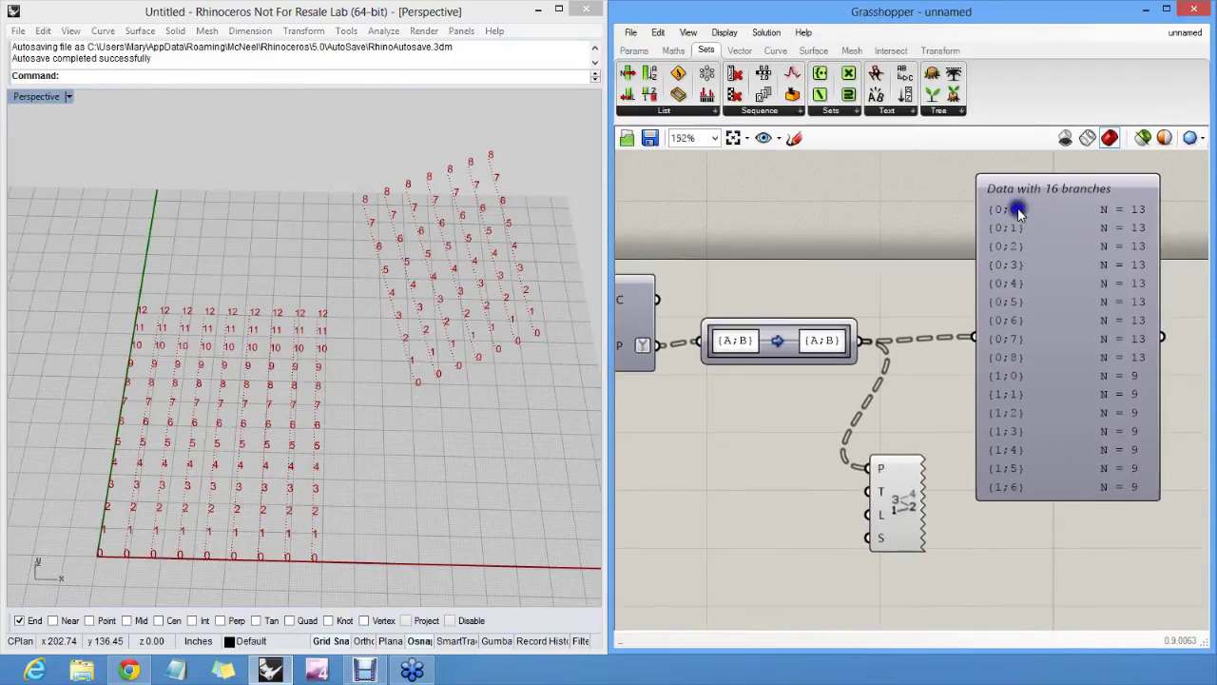
scroll(984, 190, "down", 1)
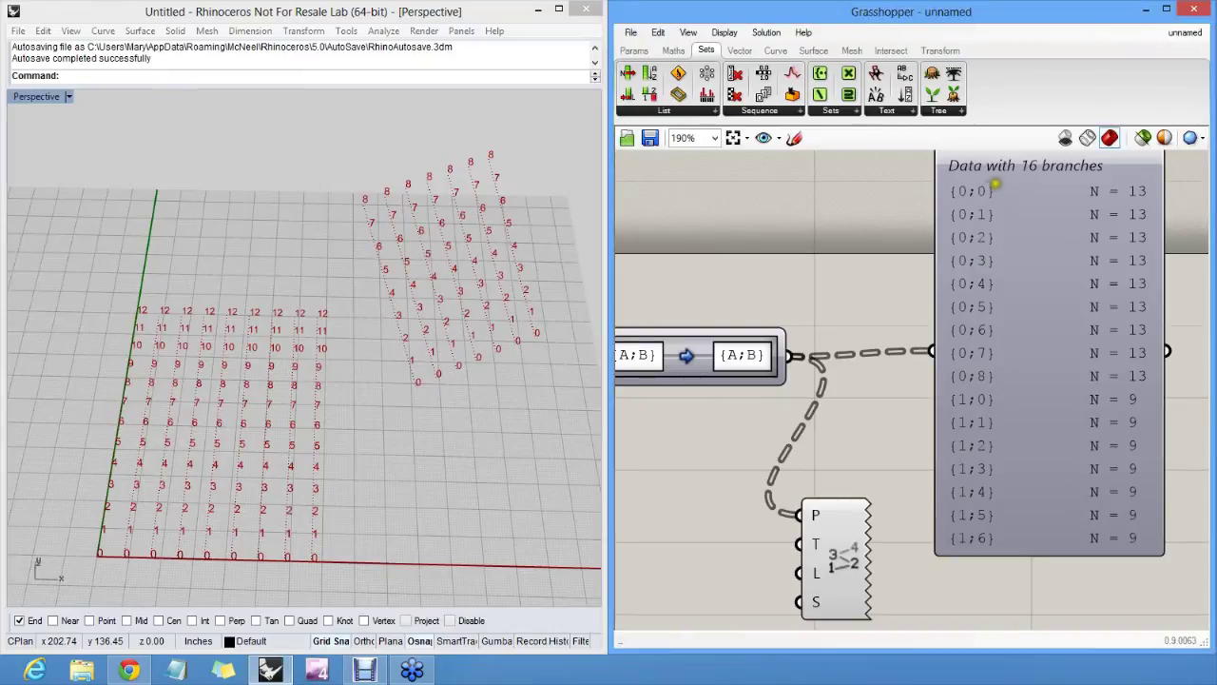
- Annotate the panel: mark {0;0}–{0;8} as group {0} and circle {1;0}–{1;6}
mouse_move(994, 182)
left_mouse_down()
mouse_move(954, 182)
mouse_move(941, 314)
mouse_move(938, 369)
mouse_move(979, 387)
mouse_move(996, 304)
mouse_move(996, 183)
left_mouse_up()
mouse_move(1024, 255)
left_mouse_down()
mouse_move(1024, 291)
mouse_move(1038, 271)
mouse_move(1053, 275)
mouse_move(1049, 294)
left_mouse_up()
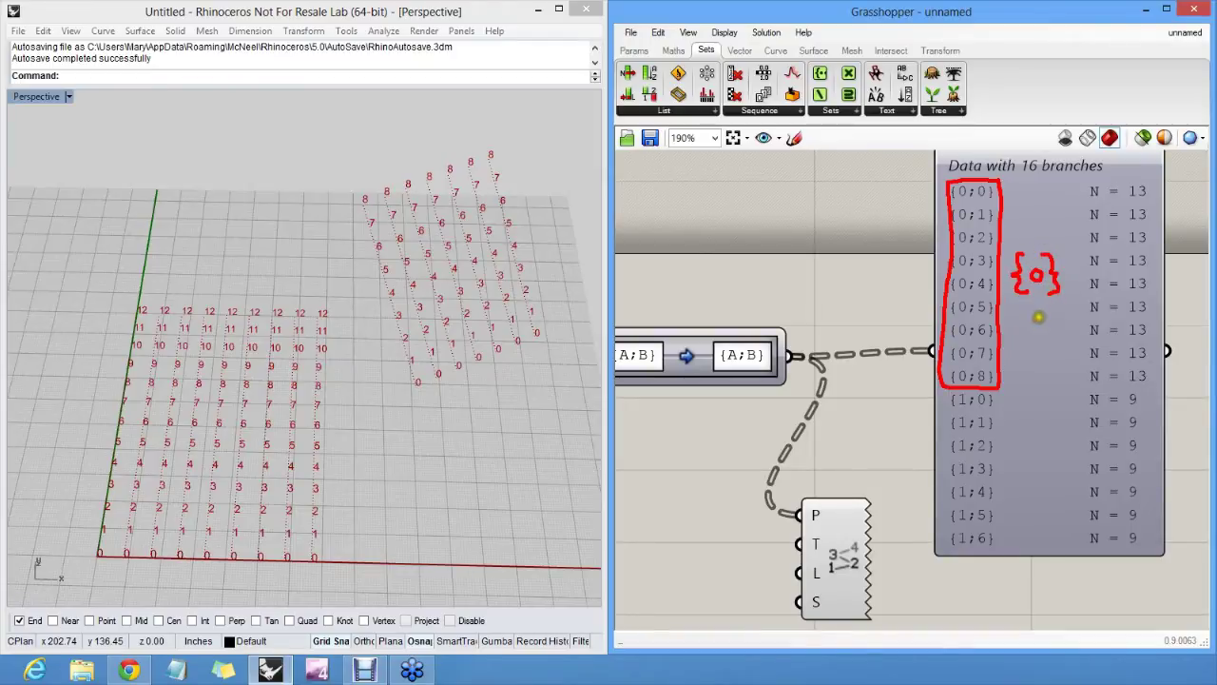
mouse_move(990, 390)
left_mouse_down()
mouse_move(938, 394)
mouse_move(945, 516)
mouse_move(1000, 546)
mouse_move(1000, 398)
mouse_move(1035, 465)
mouse_move(1056, 454)
mouse_move(1048, 467)
left_mouse_up()
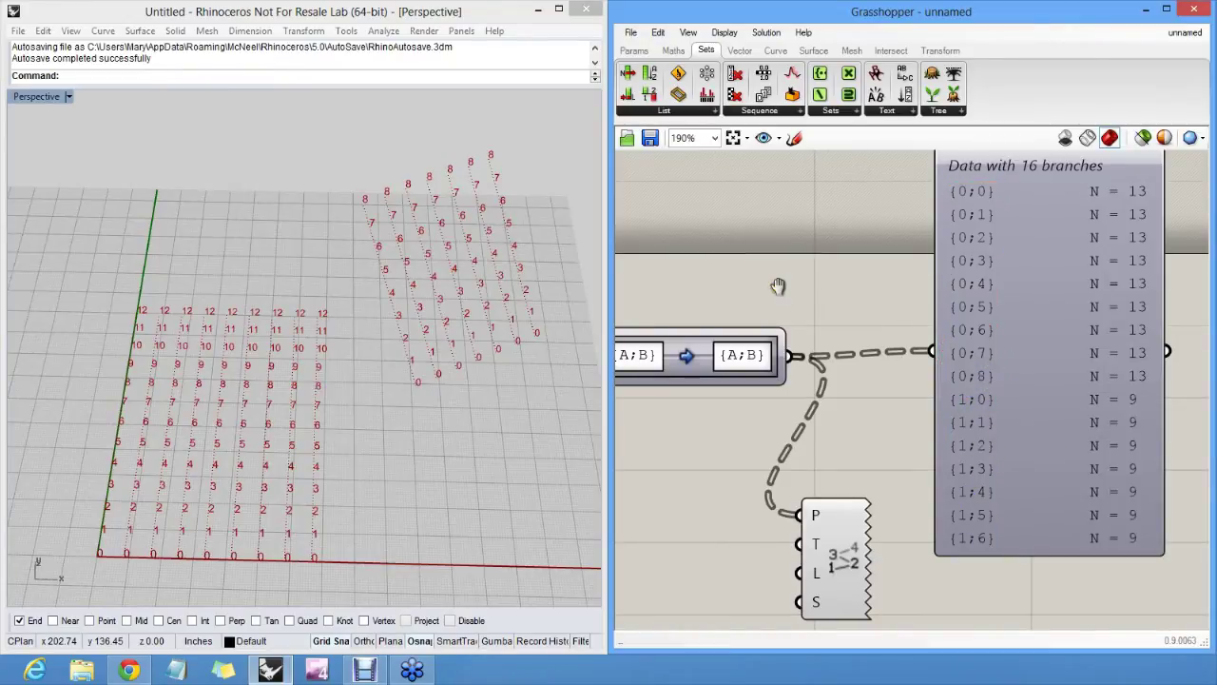
- Set the Path Mapper target to {A}, merging points into branches of 117 and 63
right_click_drag(785, 288, 923, 272)
double_click(894, 347)
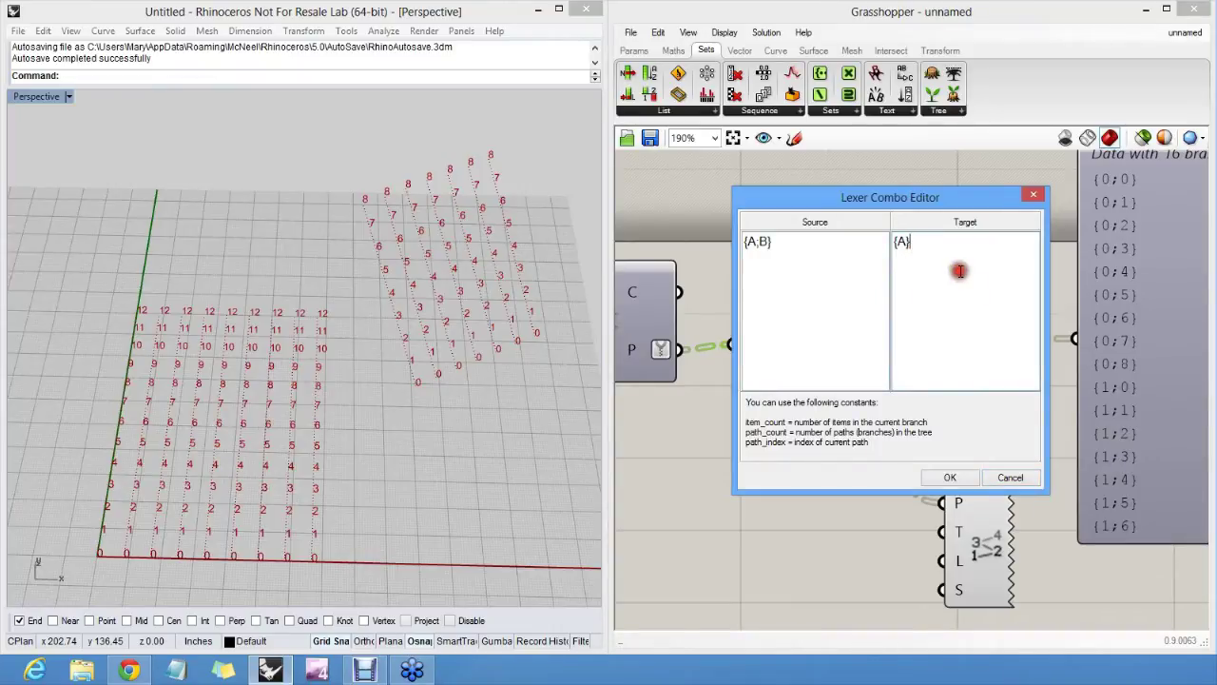
left_click(950, 476)
scroll(956, 354, "down", 2)
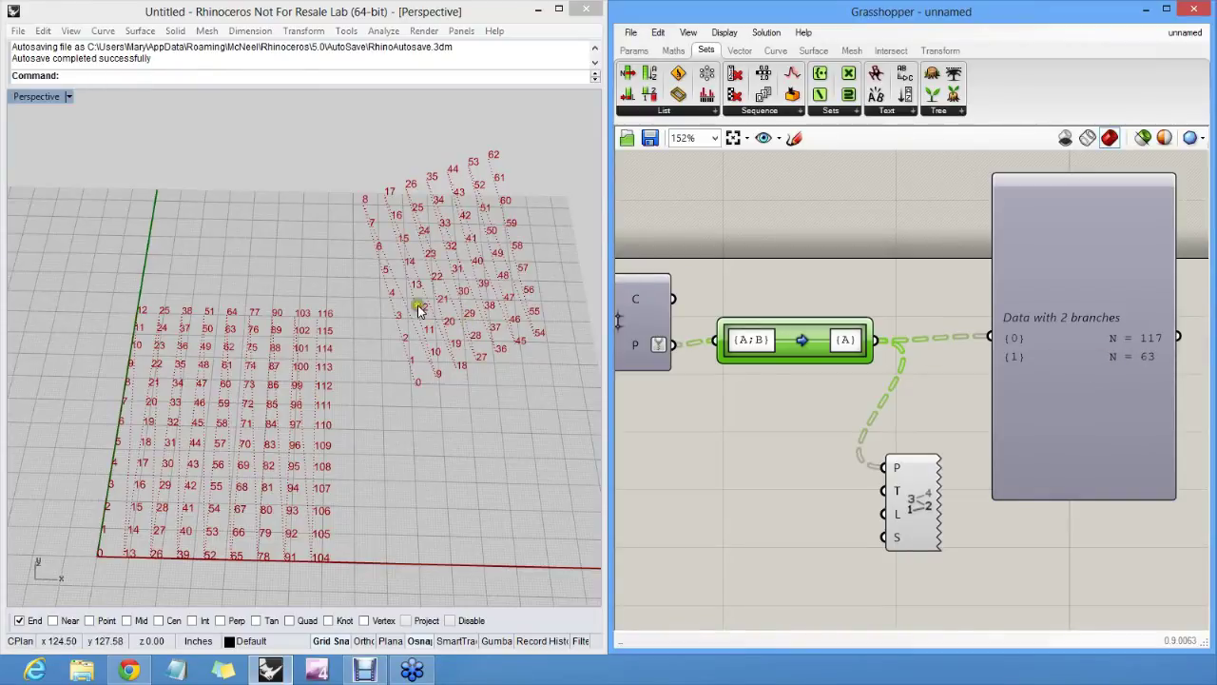
- Orbit the Rhino perspective view to inspect the per-grid tag numbering
right_click(323, 319)
scroll(323, 319, "up", 3)
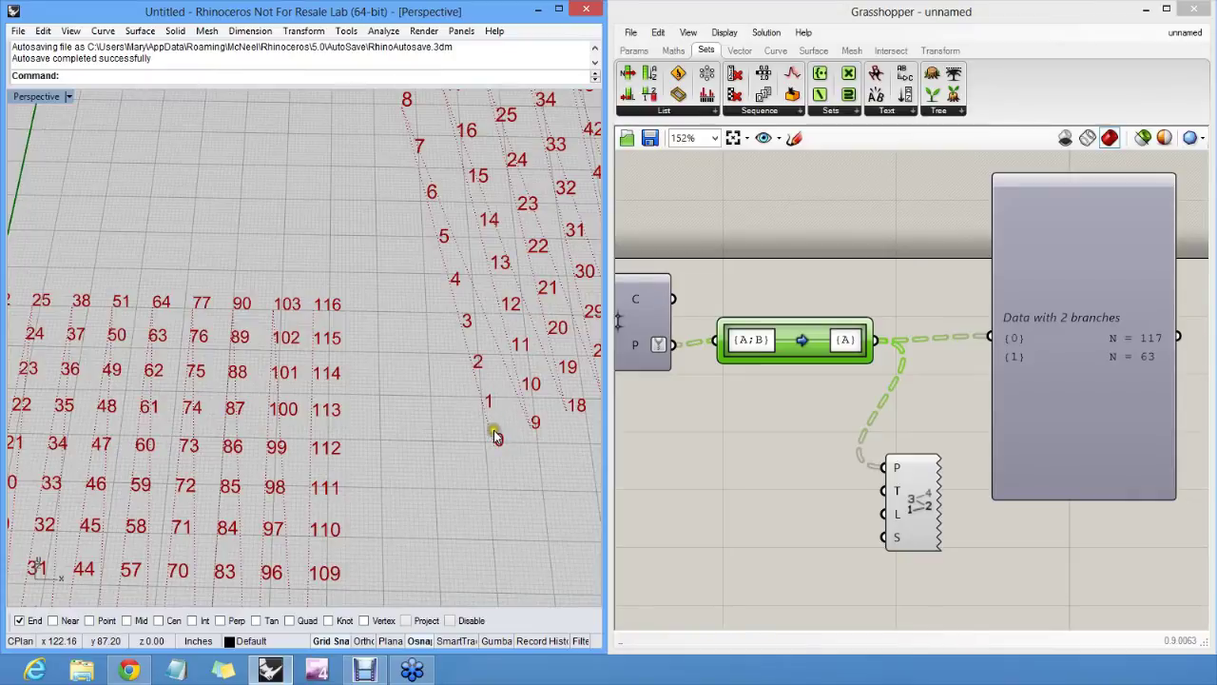
scroll(460, 397, "down", 5)
right_click_drag(460, 398, 571, 361)
left_click(780, 397)
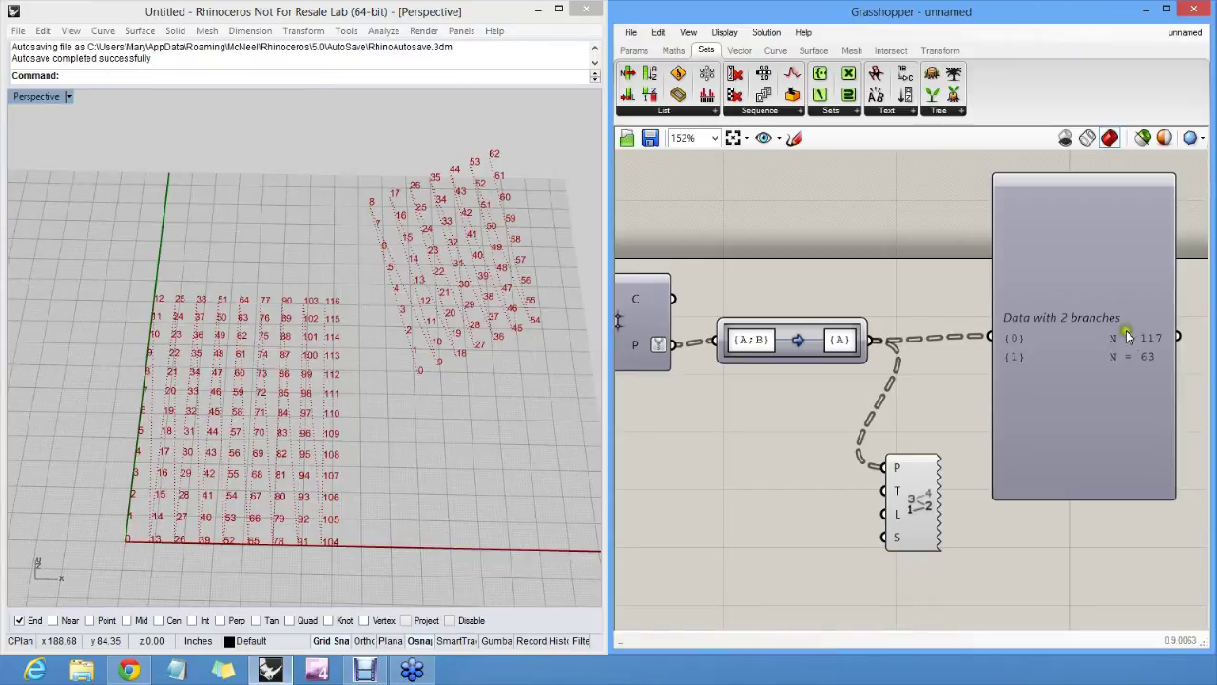
- Reset to a null mapping, then enter Source {A;B}[i] and Target {A;B}[0]
right_click(789, 340)
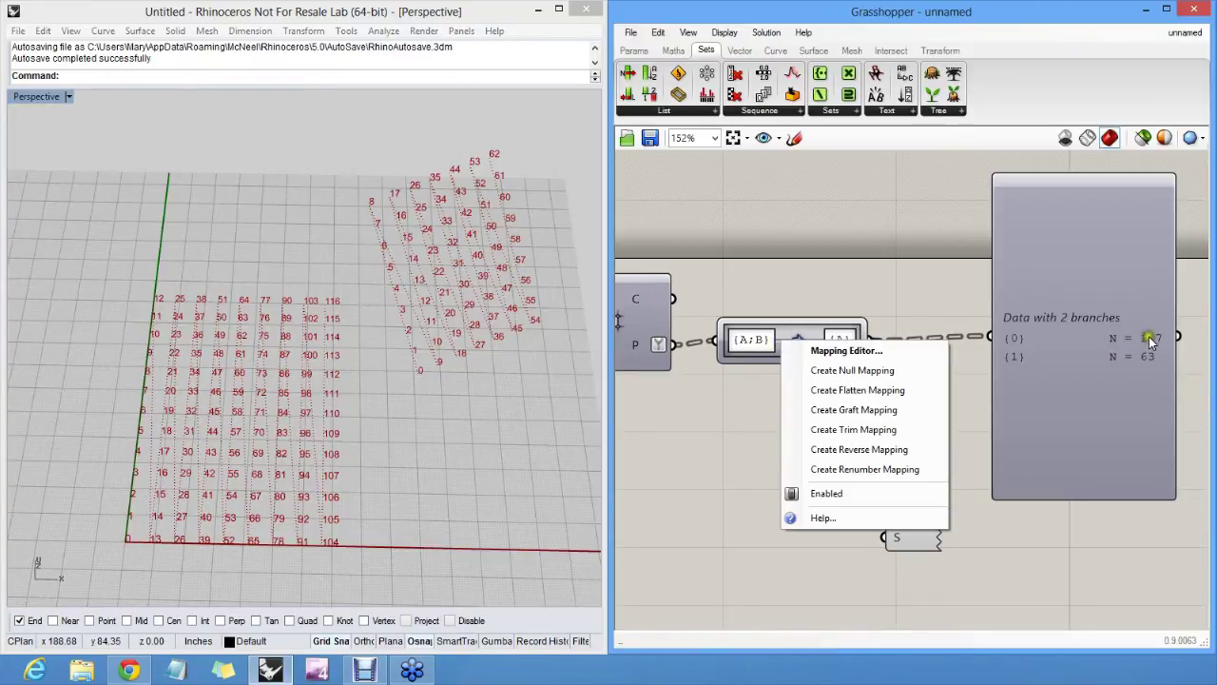
left_click(853, 367)
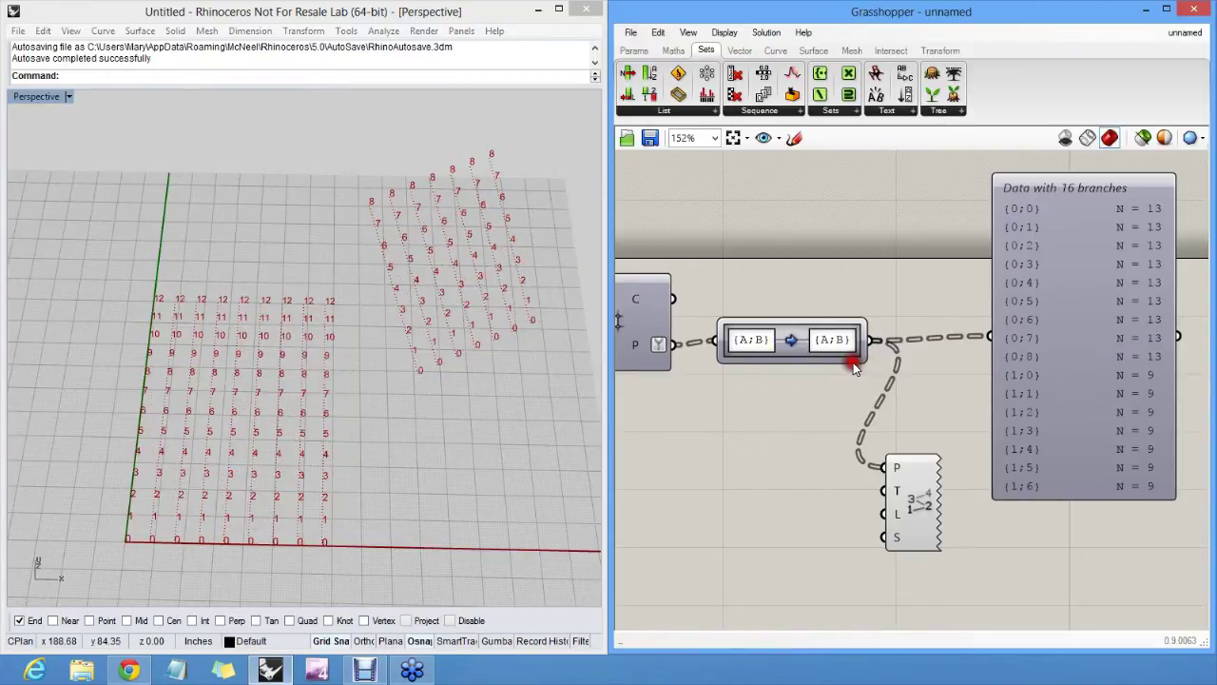
double_click(775, 343)
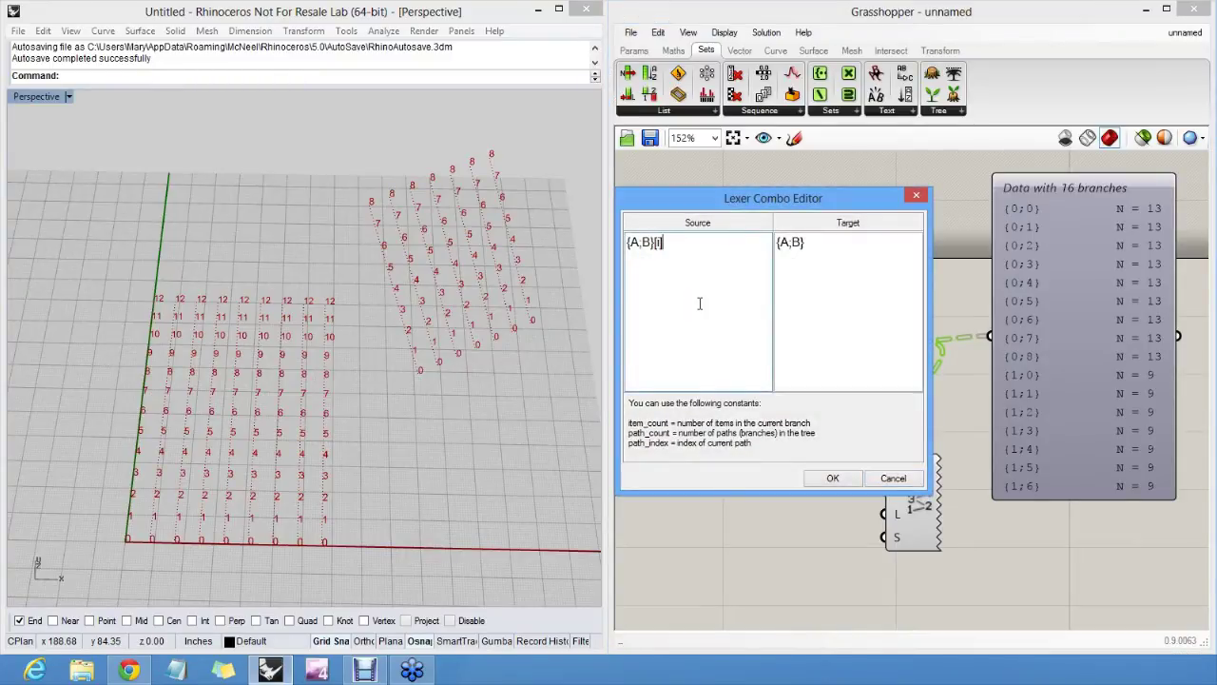
left_click(706, 254)
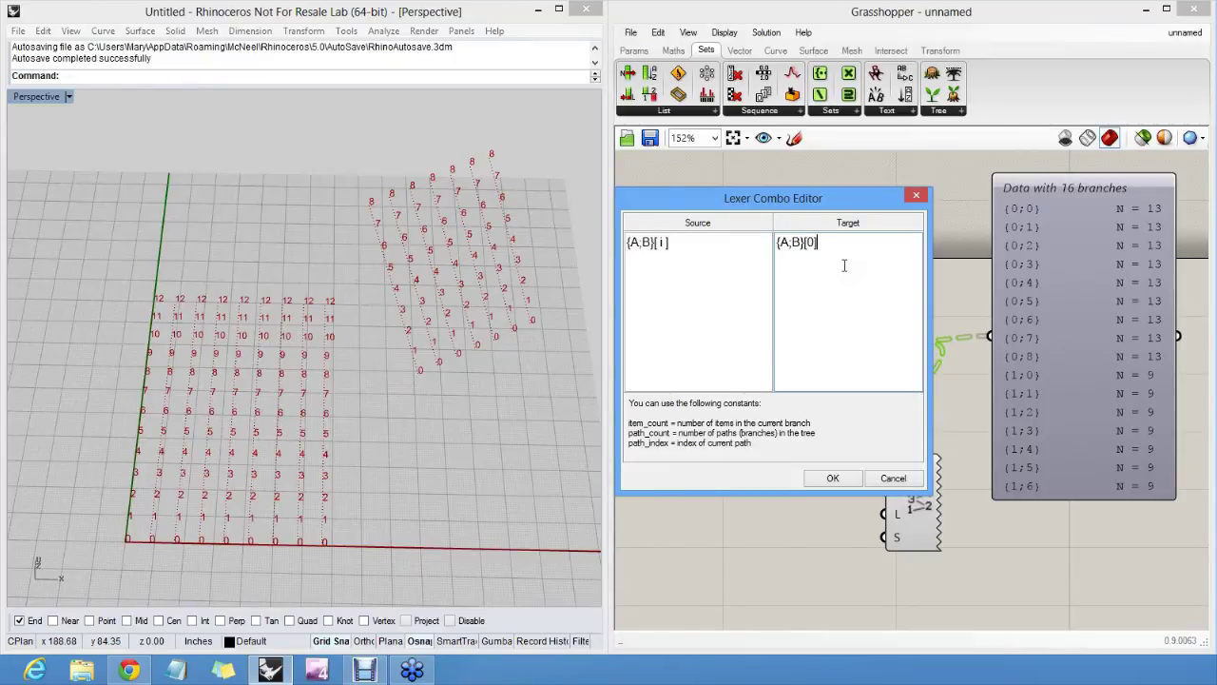
left_click(840, 248)
left_click(836, 478)
- Dismiss the warning and re-edit the Source mask, confirming {A;B}[i] → {A;B}[0]
left_click(844, 407)
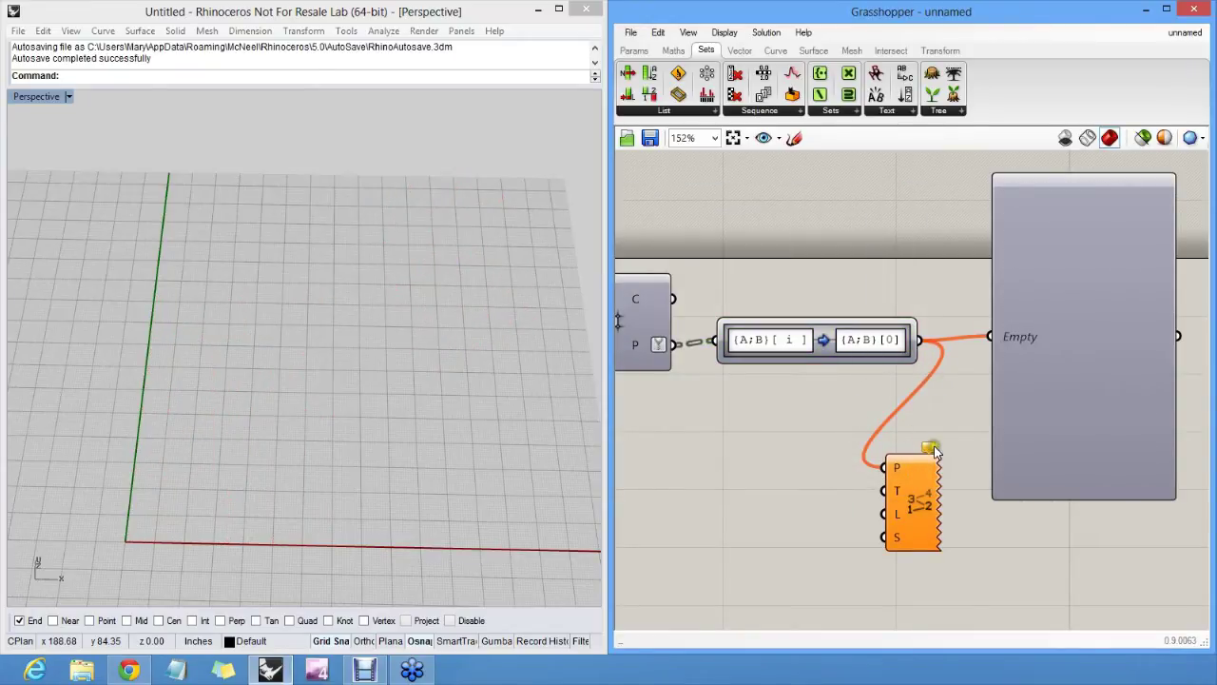
mouse_move(933, 451)
left_click(875, 407)
double_click(808, 351)
left_click(699, 251)
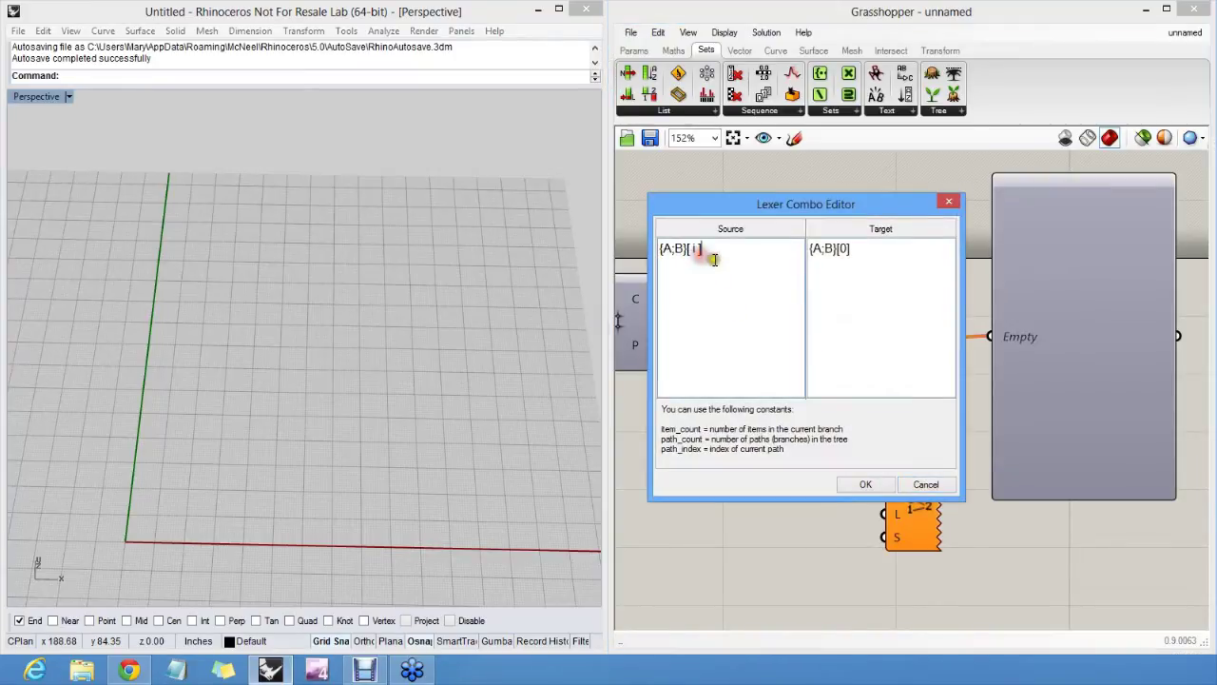
left_click(866, 484)
left_click(841, 412)
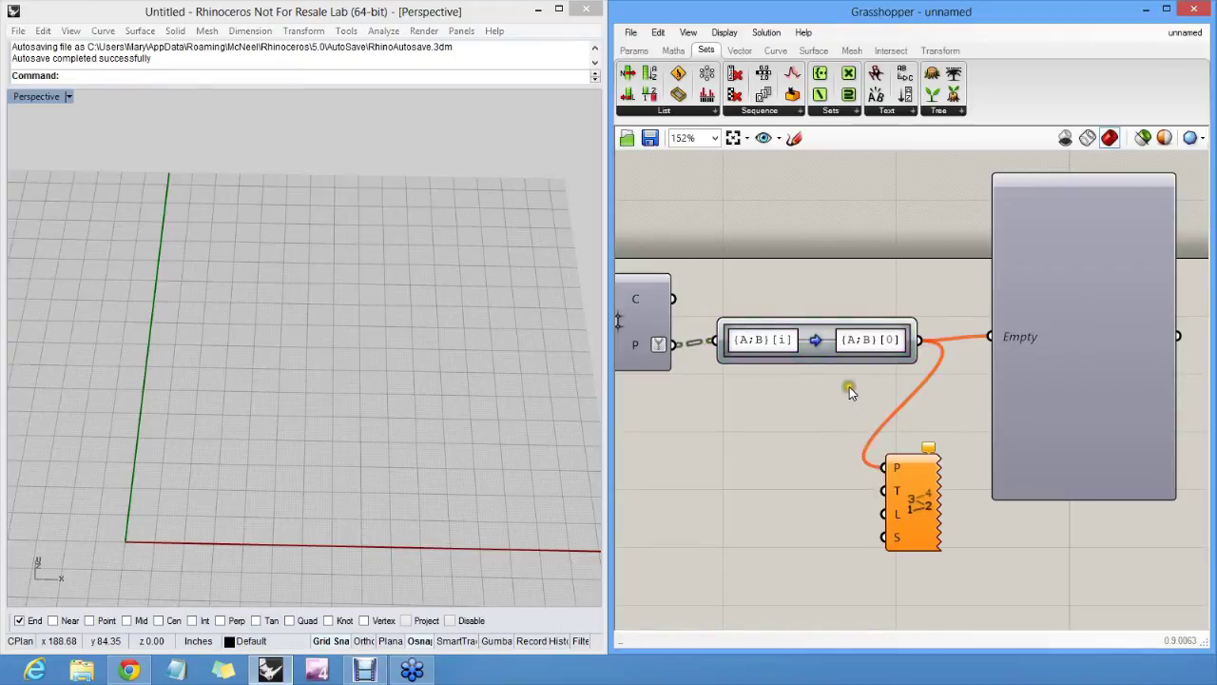
- Change the masks to round brackets: Source {A;B}(i), removing Target's square bracket
double_click(783, 346)
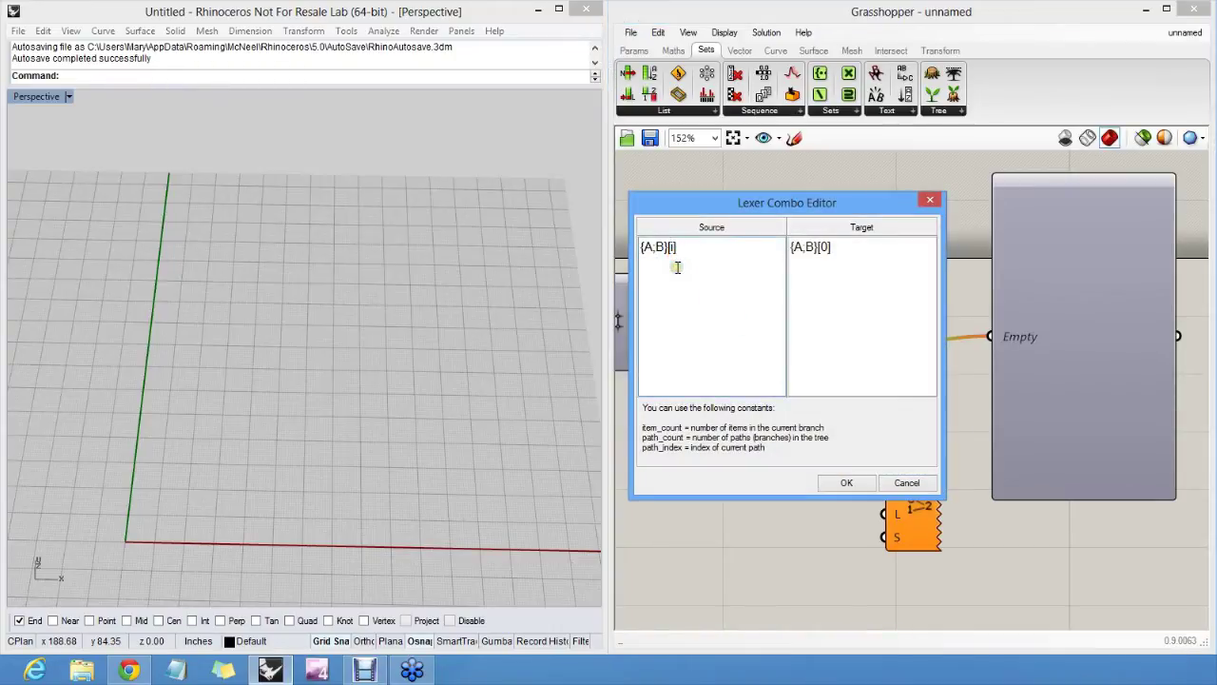
type(")")
left_click(847, 262)
key("BackSpace")
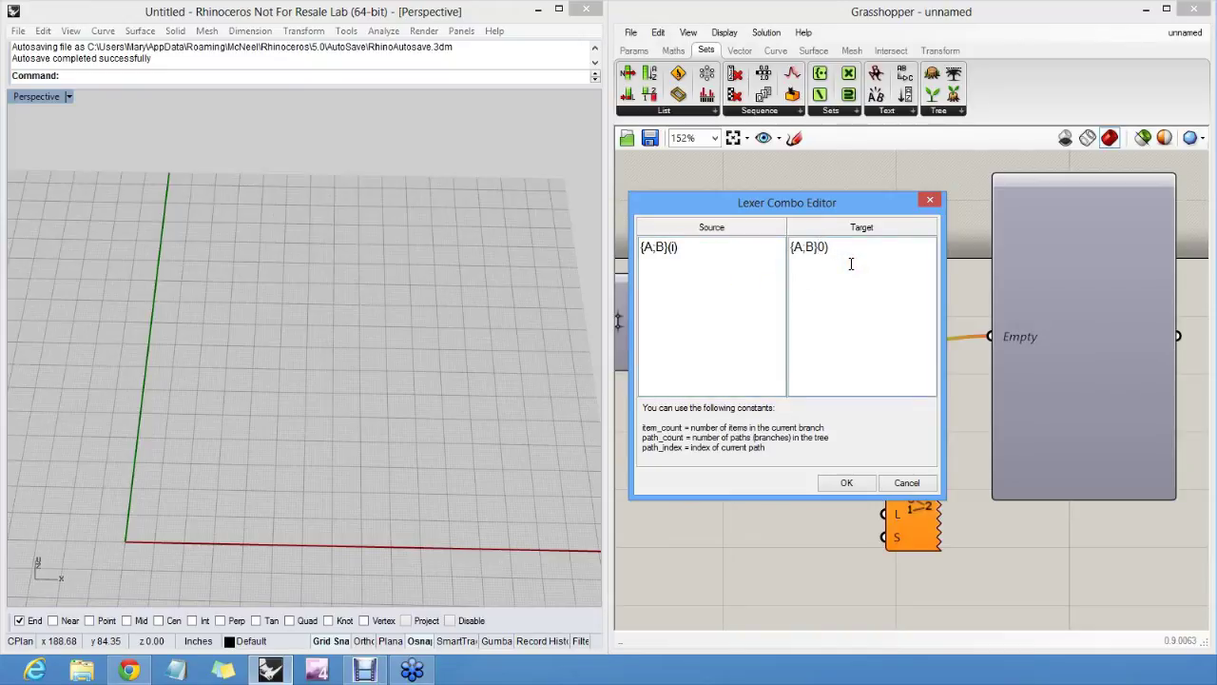
- Apply {A;B}(i) → {A;B}(0) and check the panel's 16 single-item branches
left_click(846, 482)
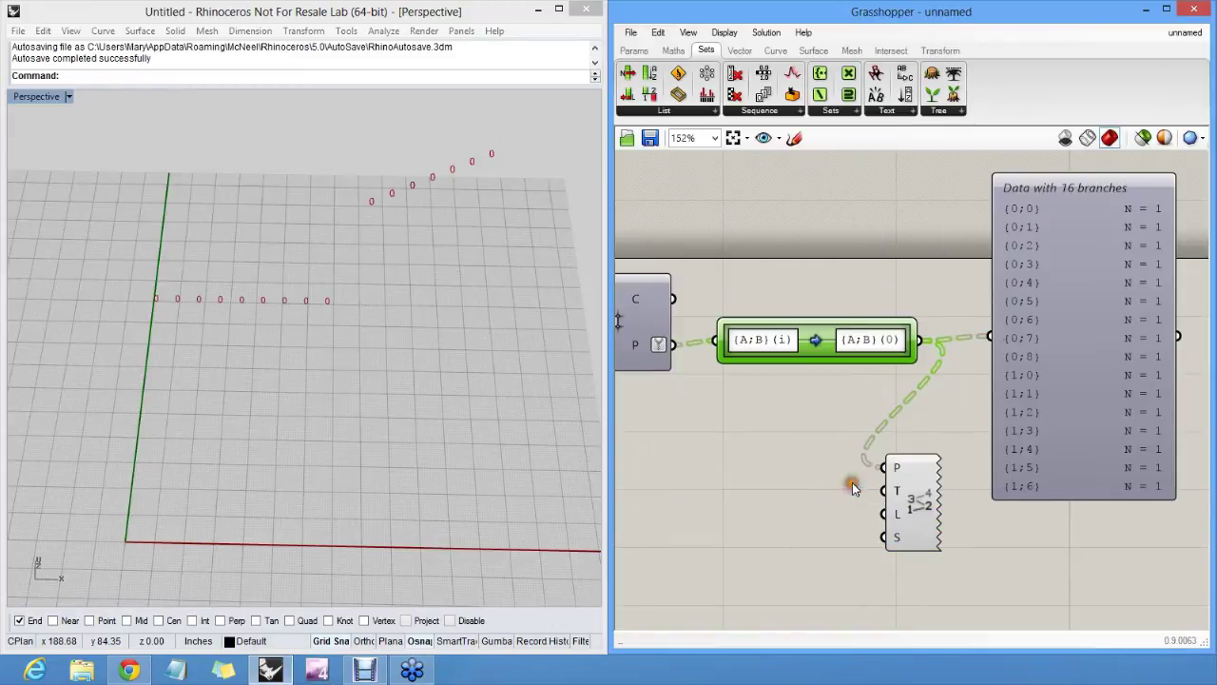
scroll(790, 353, "up", 5)
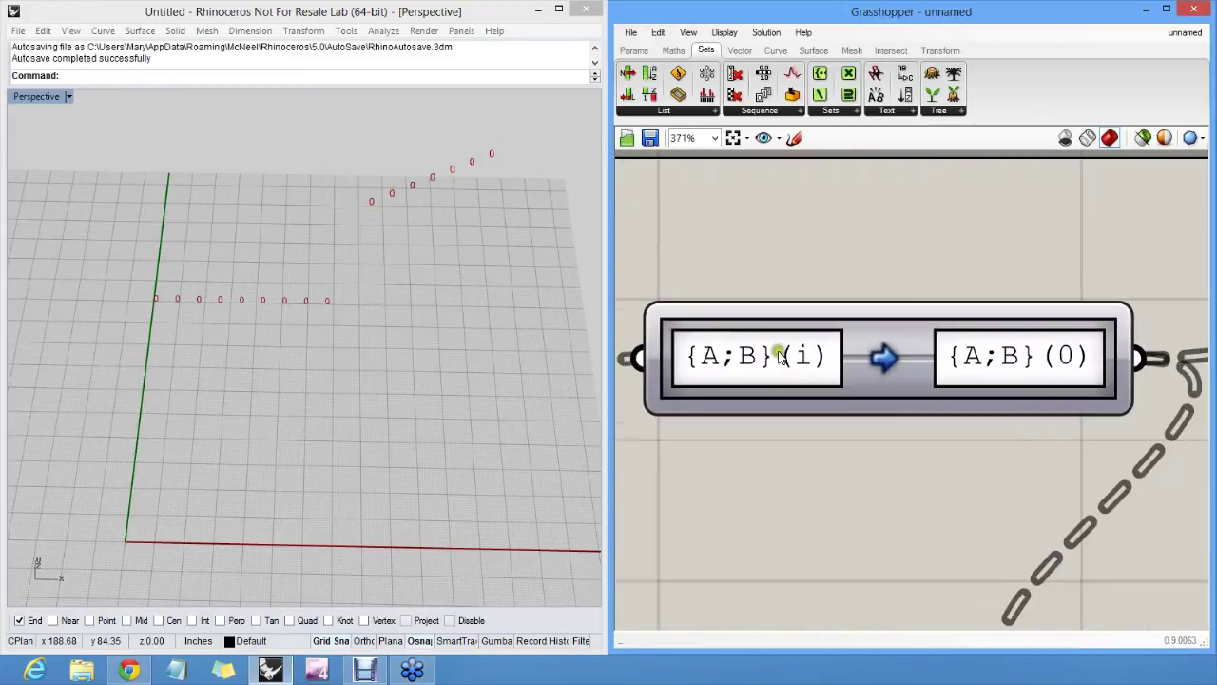
scroll(789, 357, "down", 1)
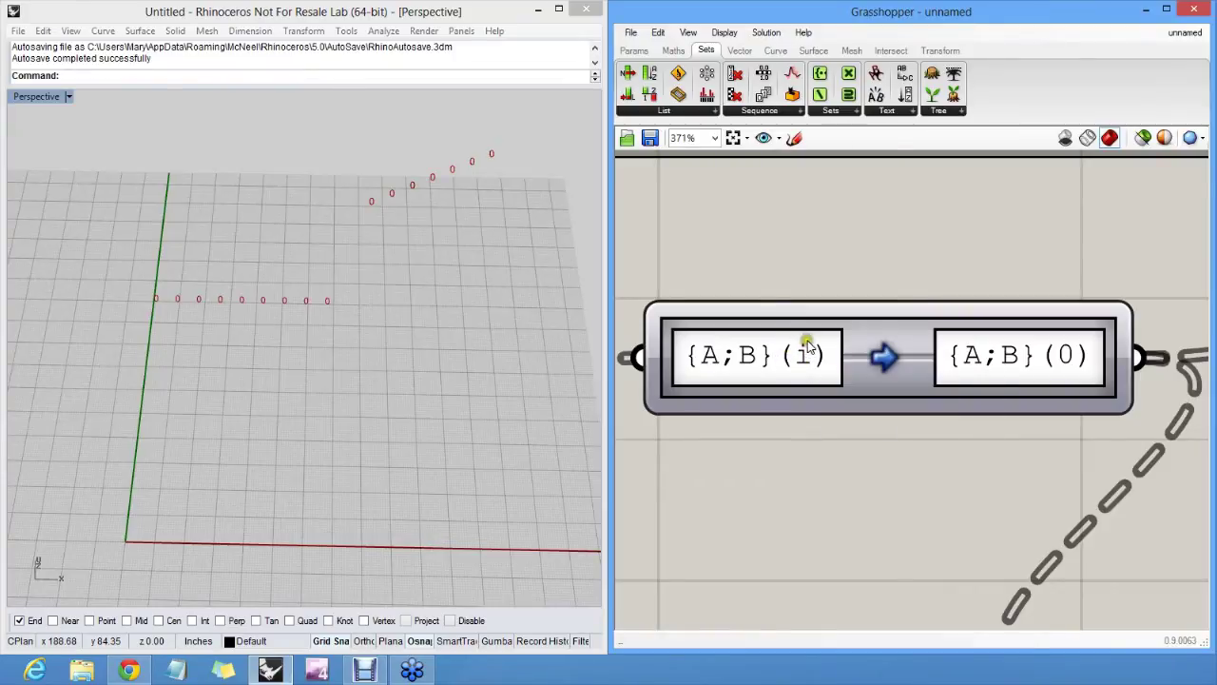
right_click_drag(951, 366, 923, 353)
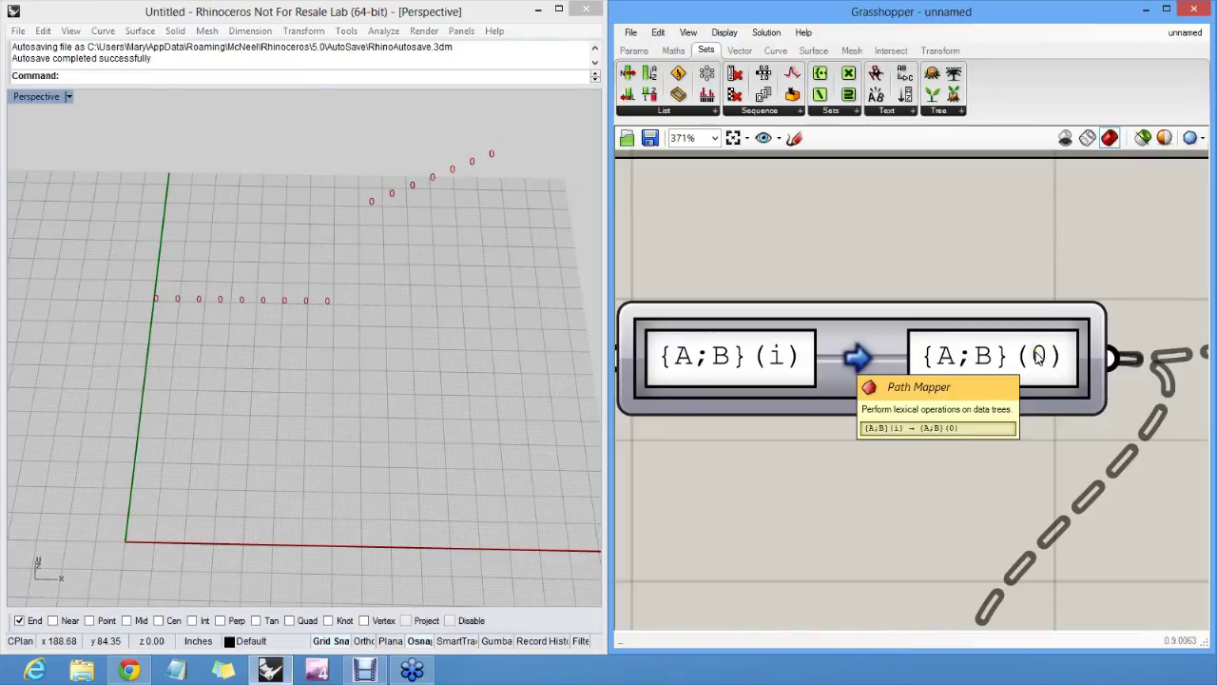
scroll(989, 349, "down", 5)
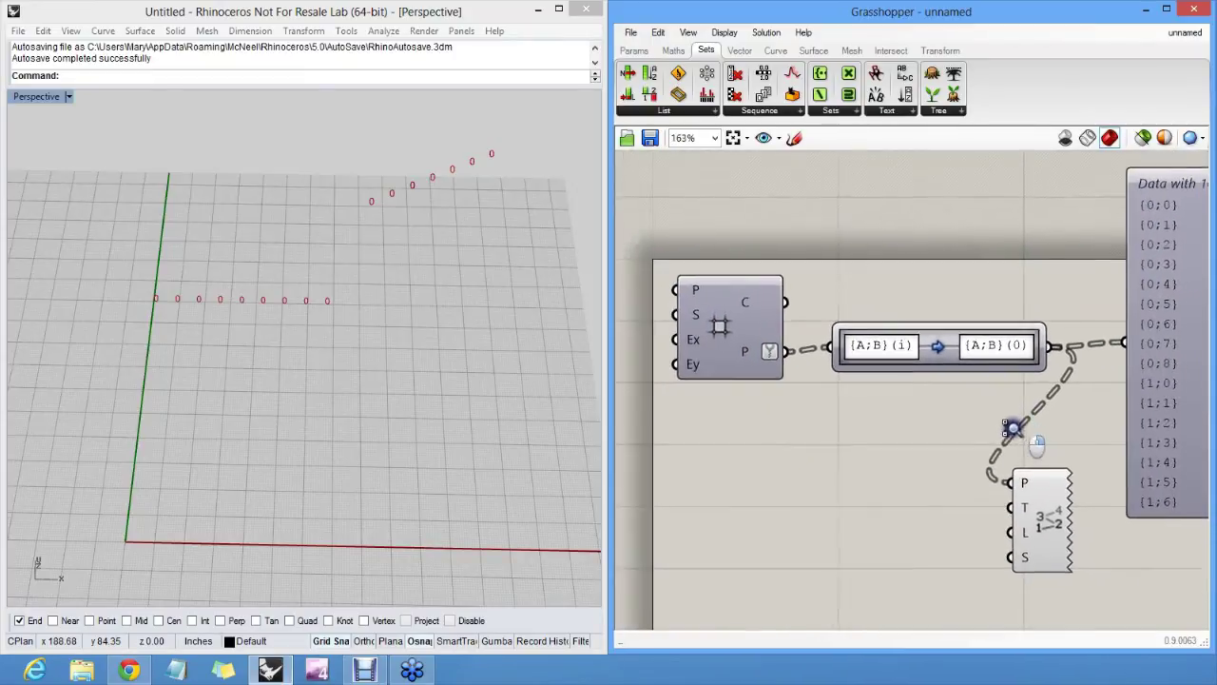
scroll(1027, 309, "down", 1)
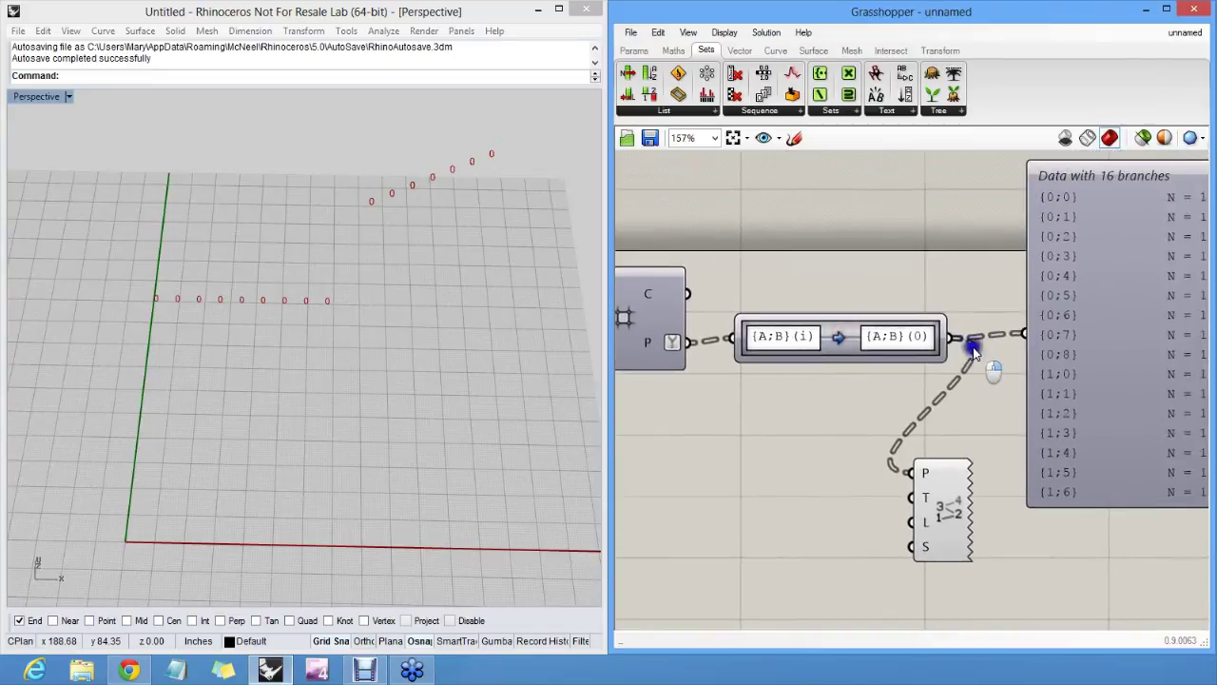
left_click_drag(1035, 353, 1042, 371)
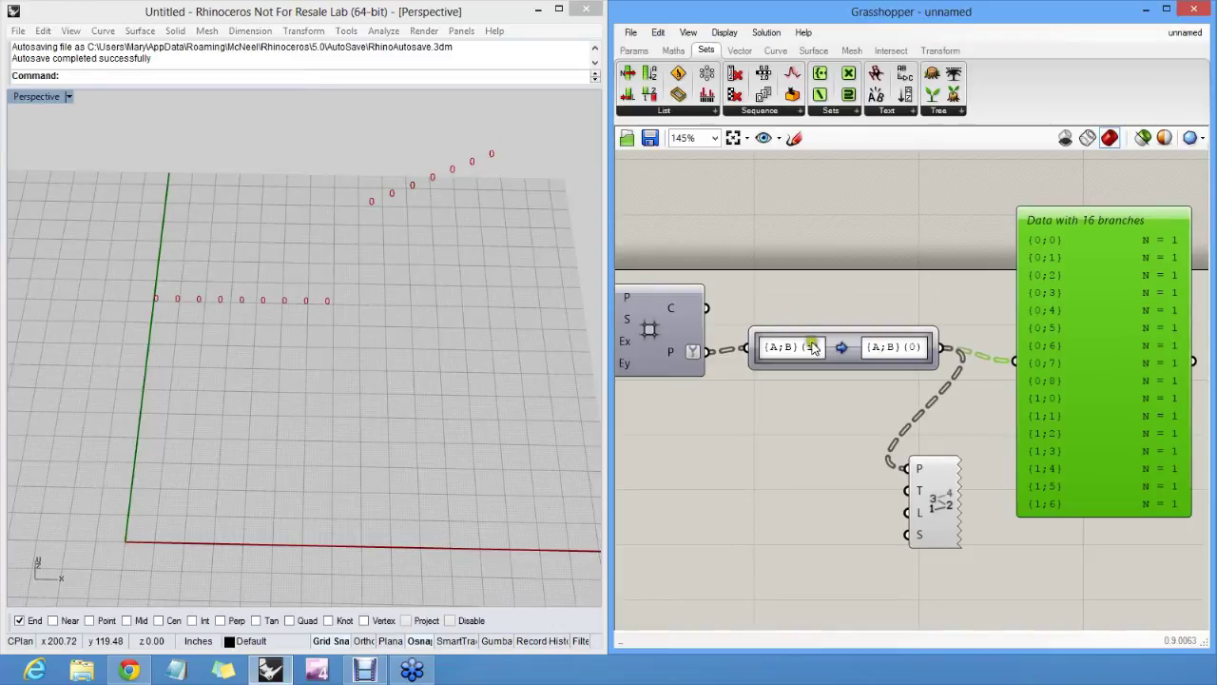
- Show the square grids in Rhino and annotate the small origin grid and its near corner
left_click(919, 350)
left_click(647, 337)
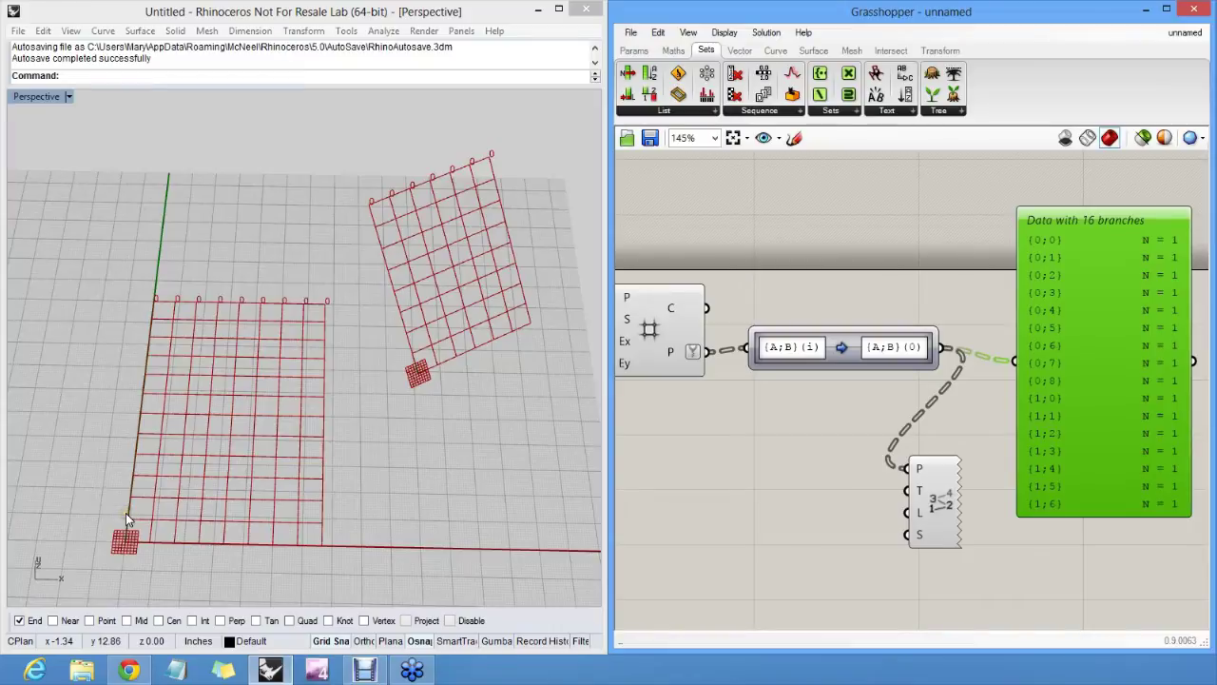
left_click(127, 516)
mouse_move(128, 515)
left_mouse_down()
mouse_move(112, 523)
mouse_move(118, 538)
mouse_move(131, 489)
mouse_move(122, 504)
left_mouse_up()
left_click_drag(154, 296, 157, 298)
key("Escape")
left_click(727, 455)
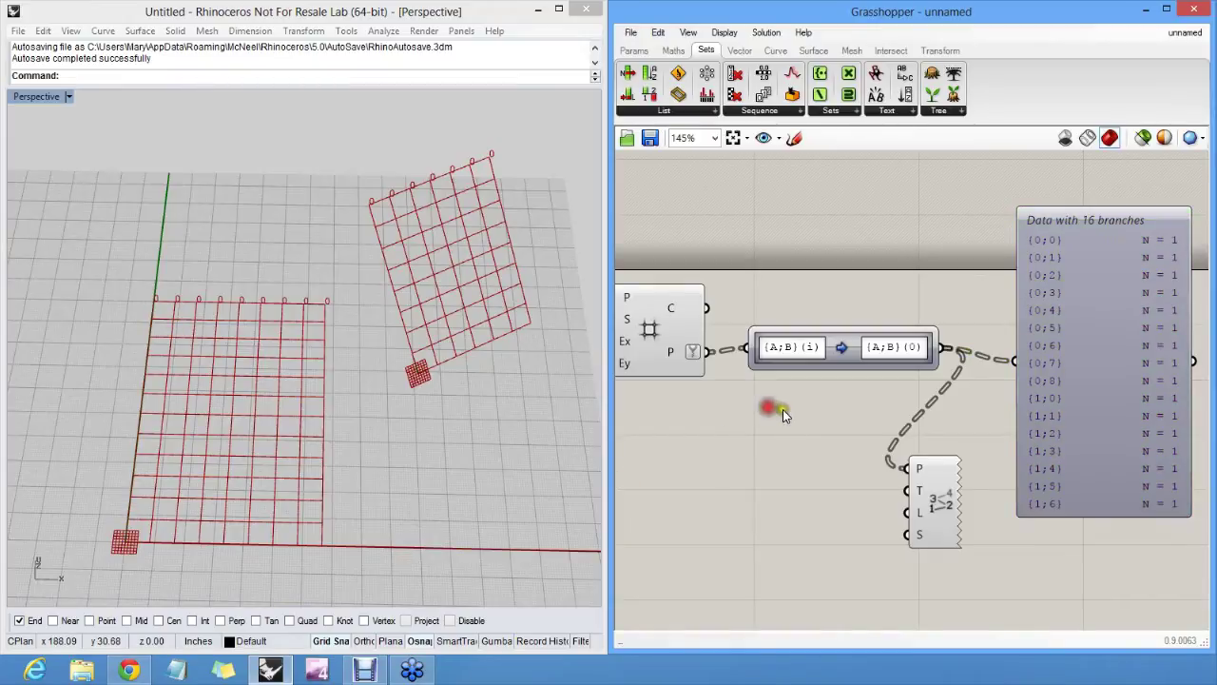
- Select the Path Mapper, then bring up the Sets > Tree component list
left_click(899, 350)
scroll(873, 359, "up", 2)
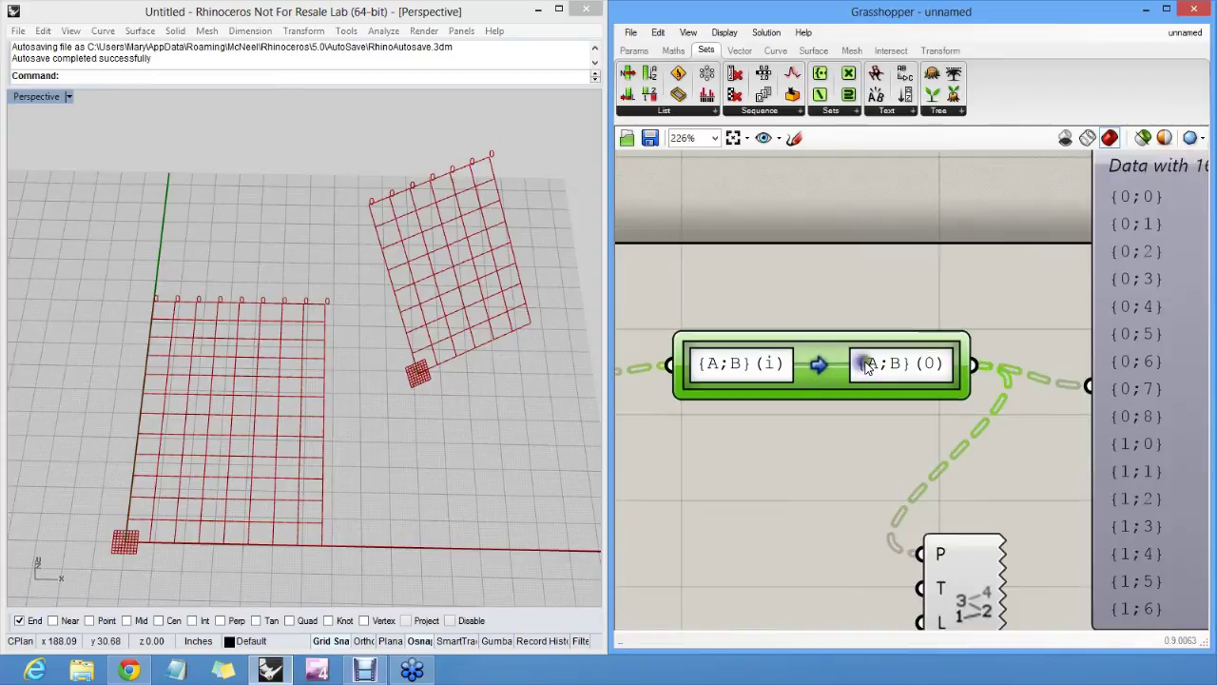
scroll(867, 368, "up", 1)
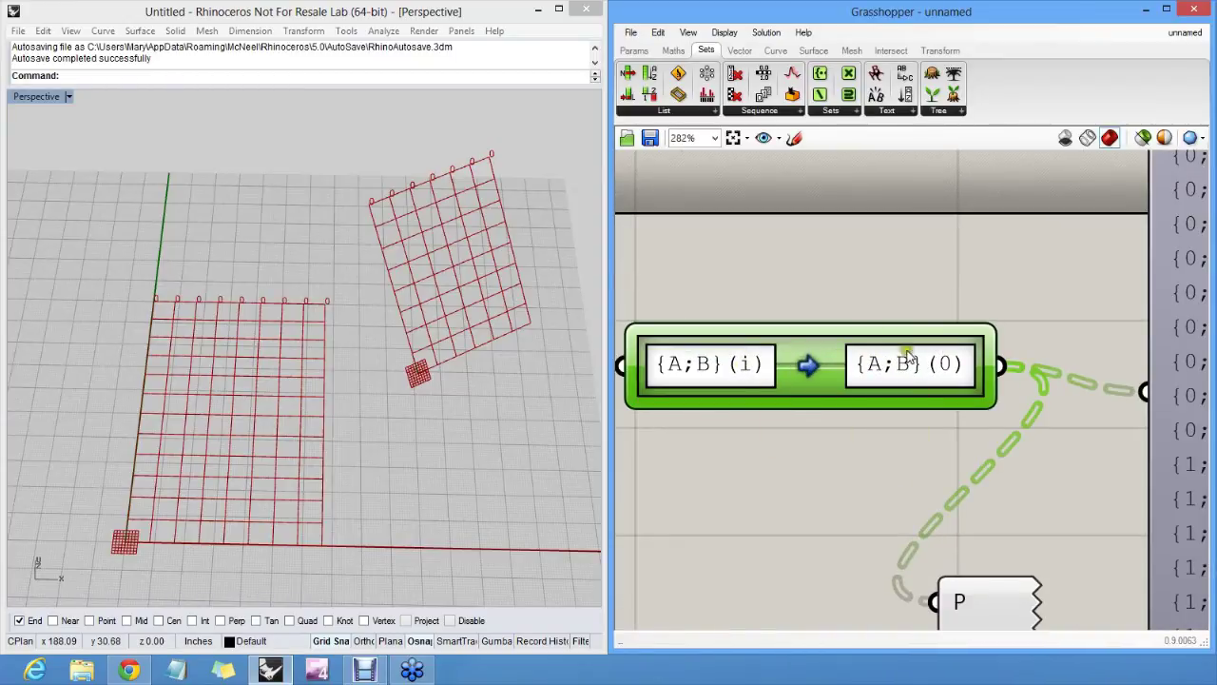
scroll(873, 363, "down", 2)
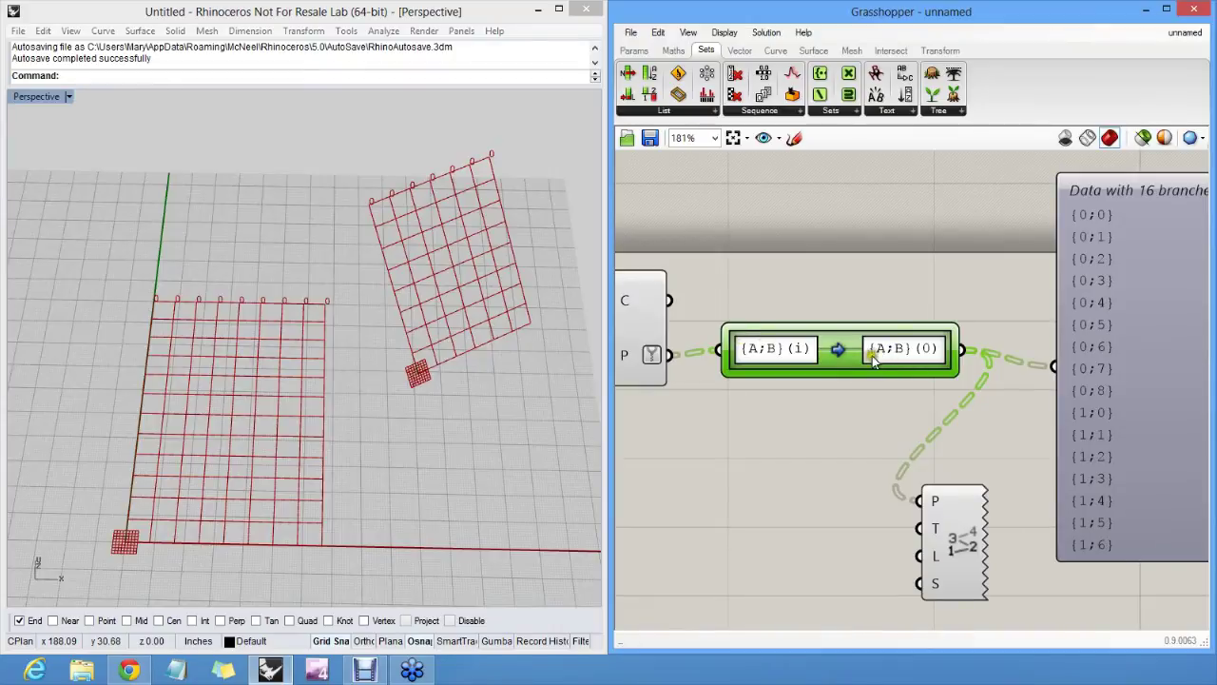
left_click(834, 284)
scroll(928, 316, "down", 1)
scroll(928, 316, "down", 1)
left_click(925, 297)
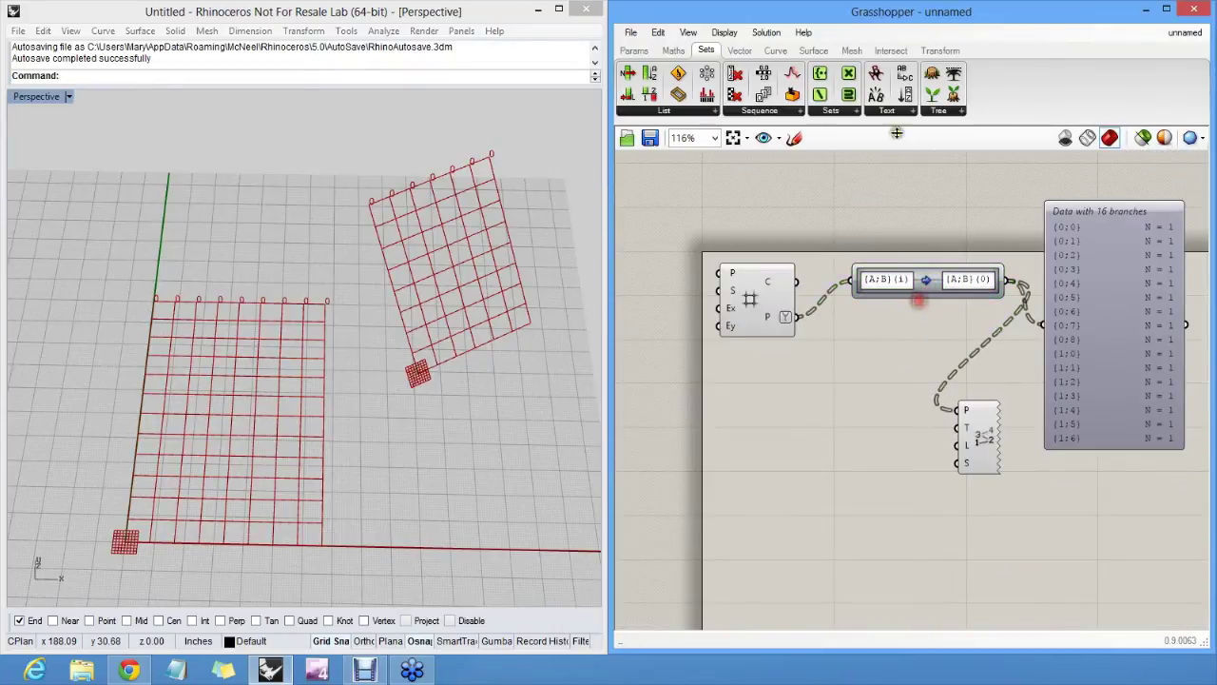
left_click(959, 111)
- Place a Flip Matrix and feed the grid points into it
left_click_drag(968, 246, 798, 317)
left_click(862, 407)
left_click_drag(862, 407, 856, 398)
left_click(859, 357)
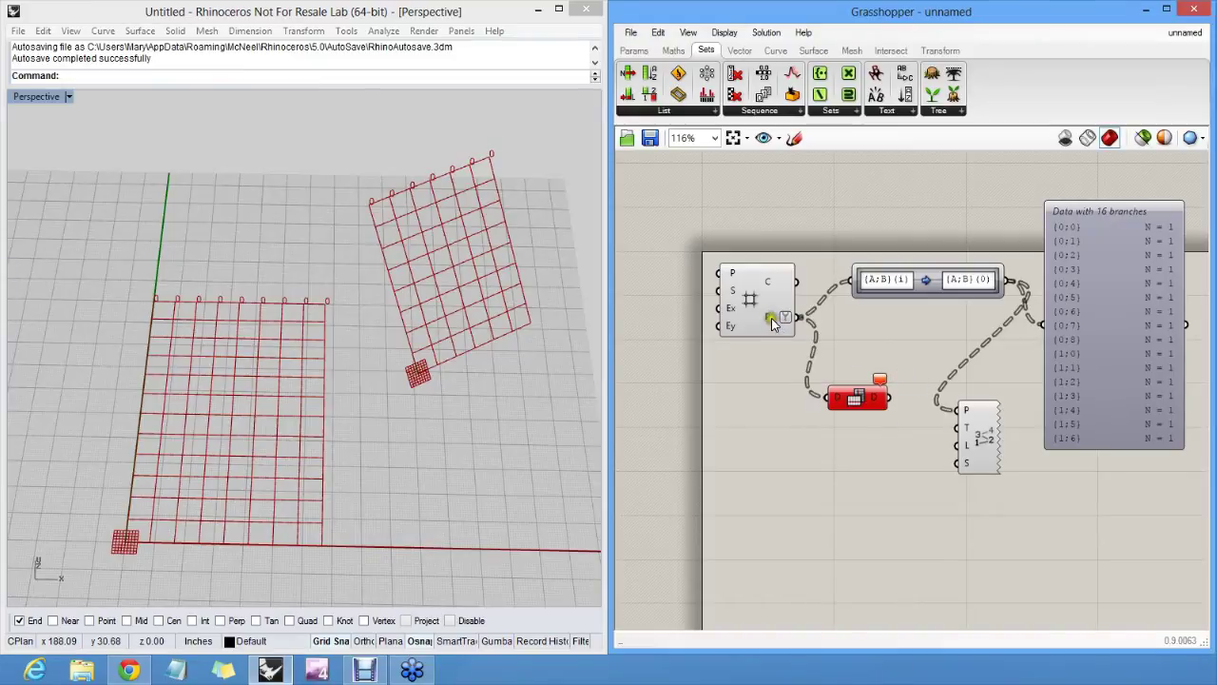
- Give the Path Mapper a null mapping and shift the data panel and view right
right_click(940, 282)
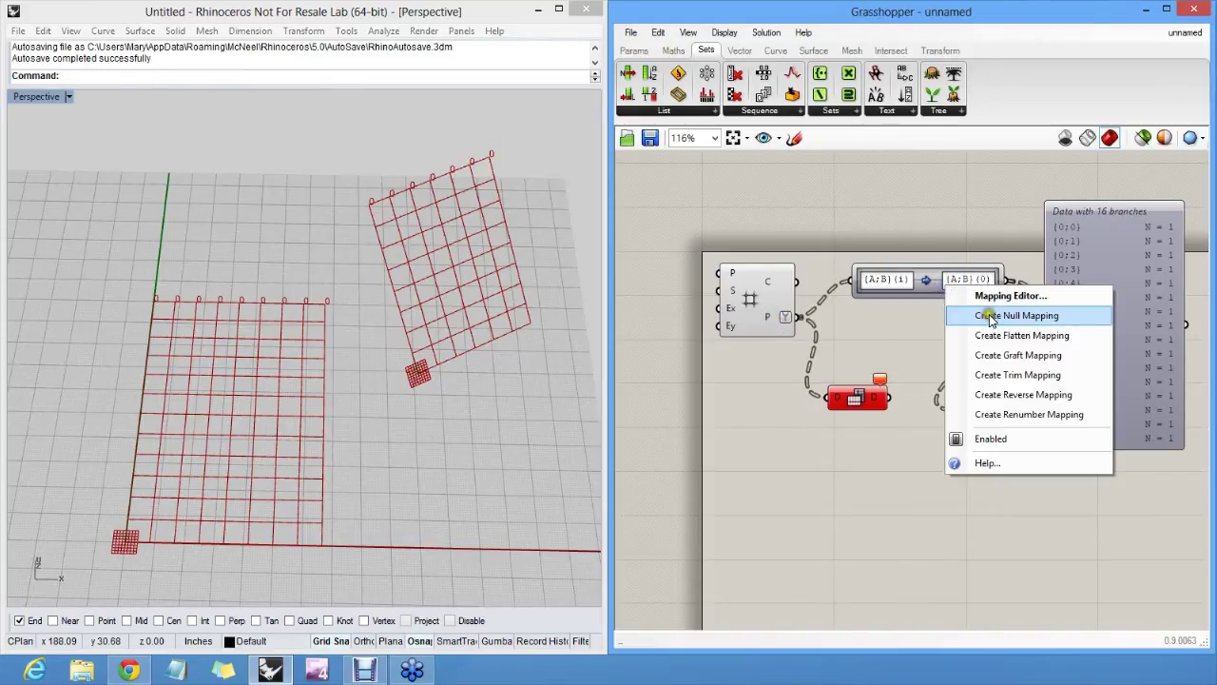
left_click(962, 313)
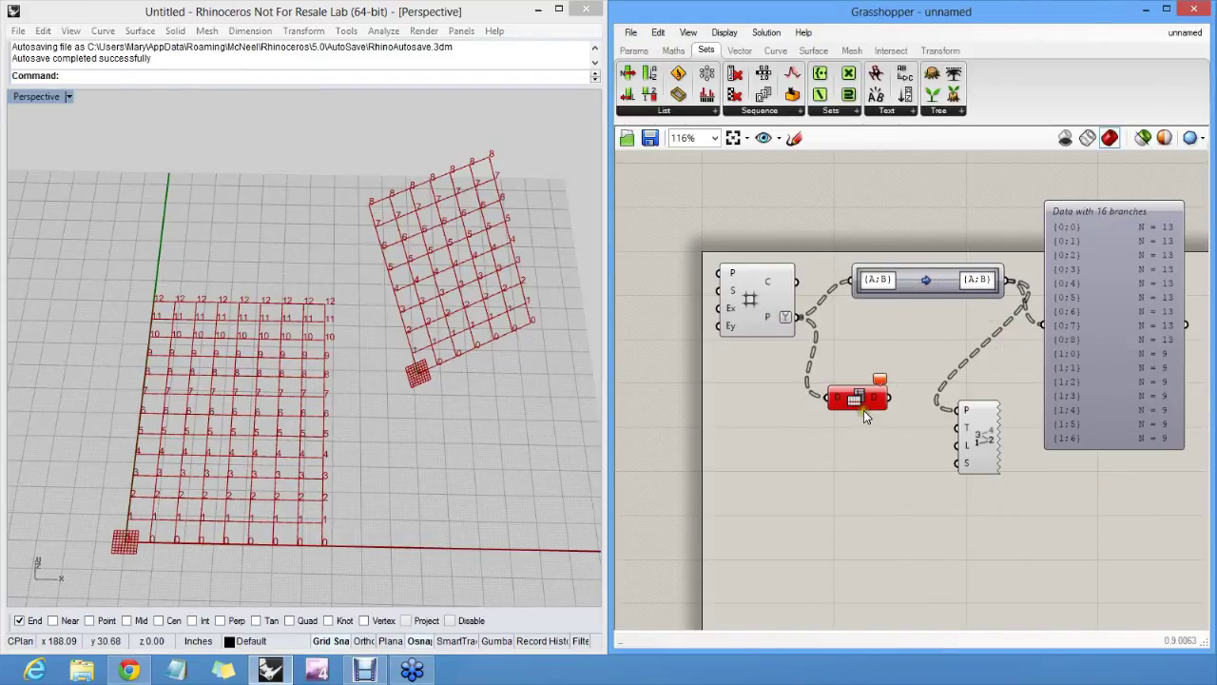
mouse_move(884, 386)
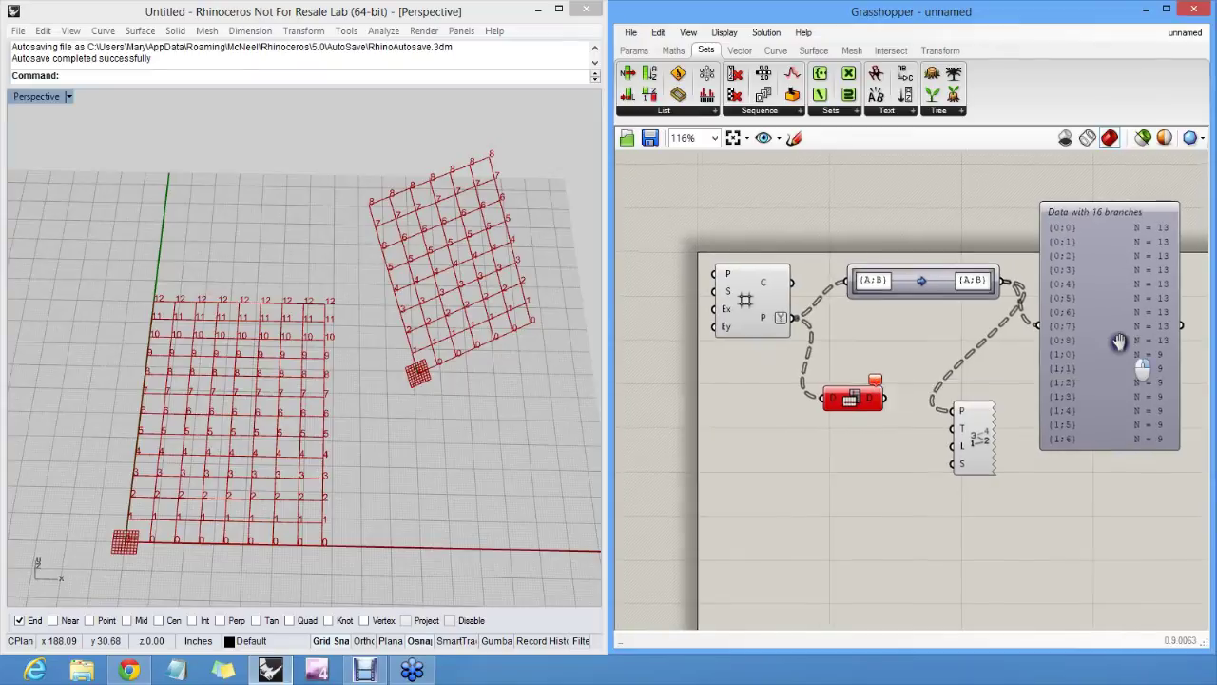
scroll(1032, 353, "up", 4)
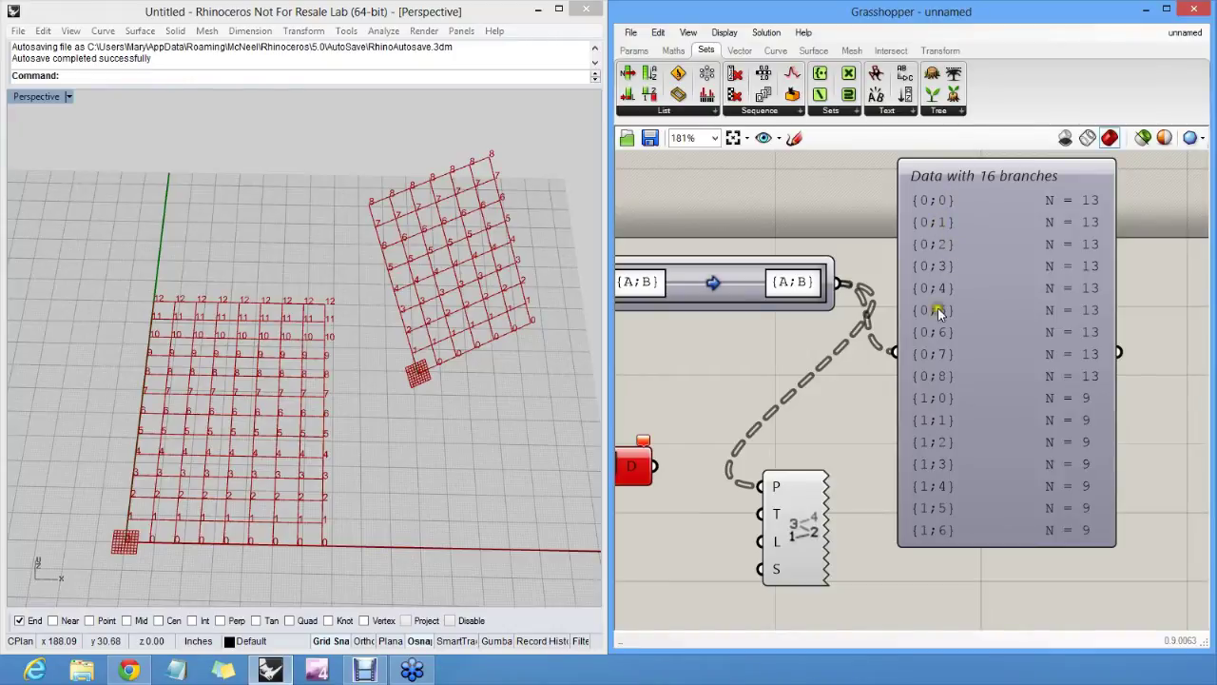
scroll(932, 333, "down", 3)
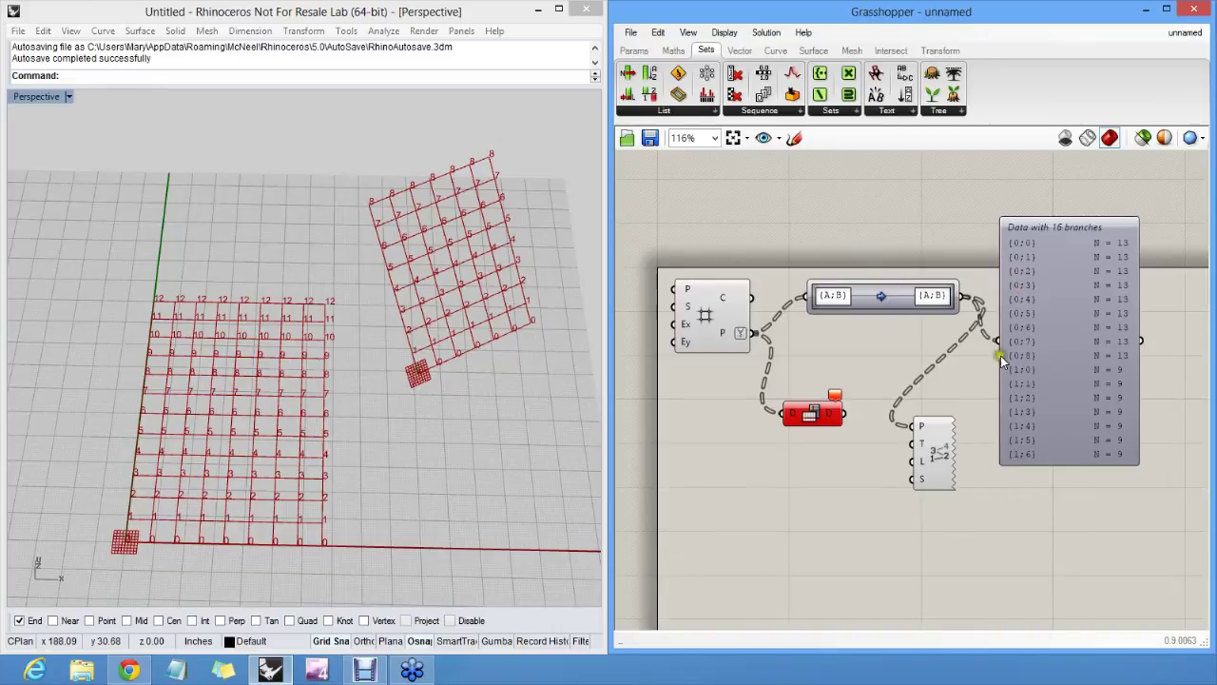
left_click_drag(1008, 337, 1039, 339)
right_click_drag(771, 352, 837, 348)
- Set the grid's plane to WorldXY and hide the grid's viewport preview
right_click(747, 288)
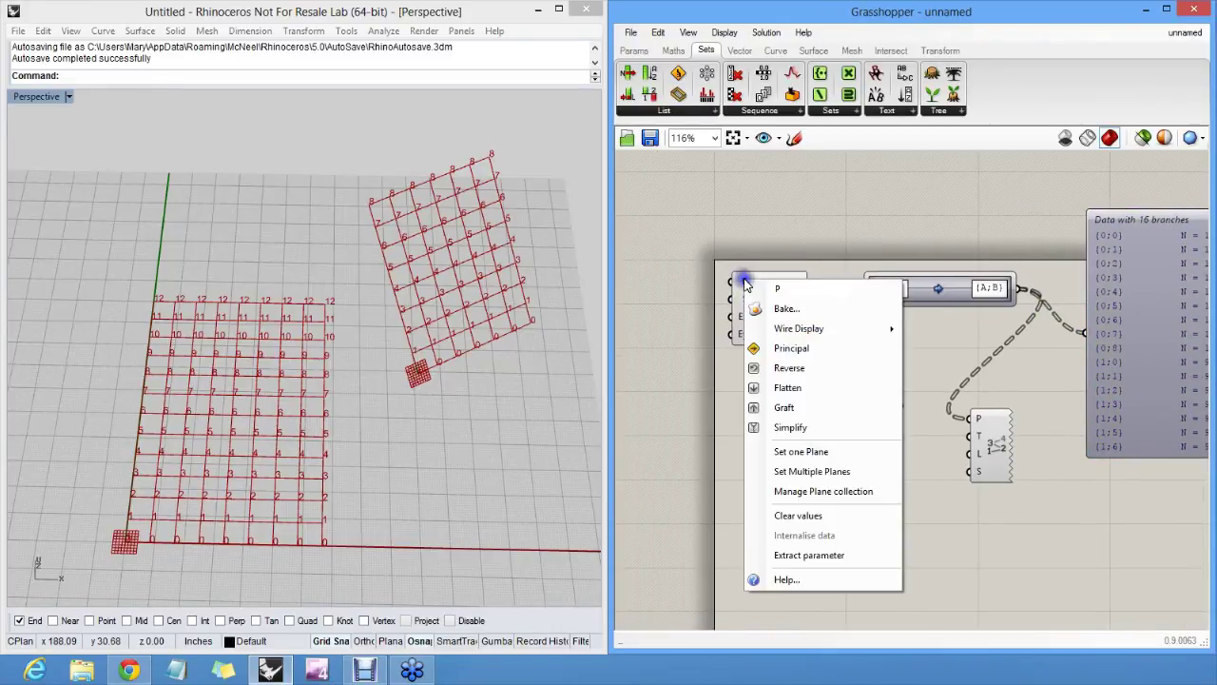
left_click(815, 447)
left_click(93, 75)
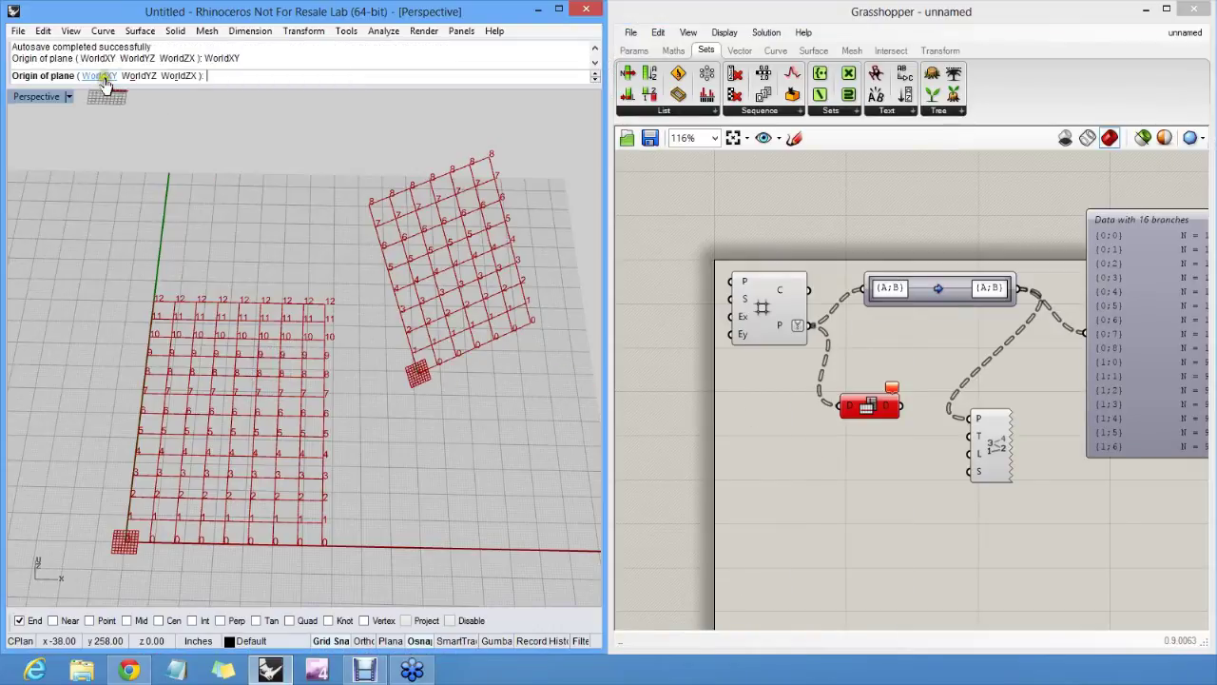
right_click(772, 312)
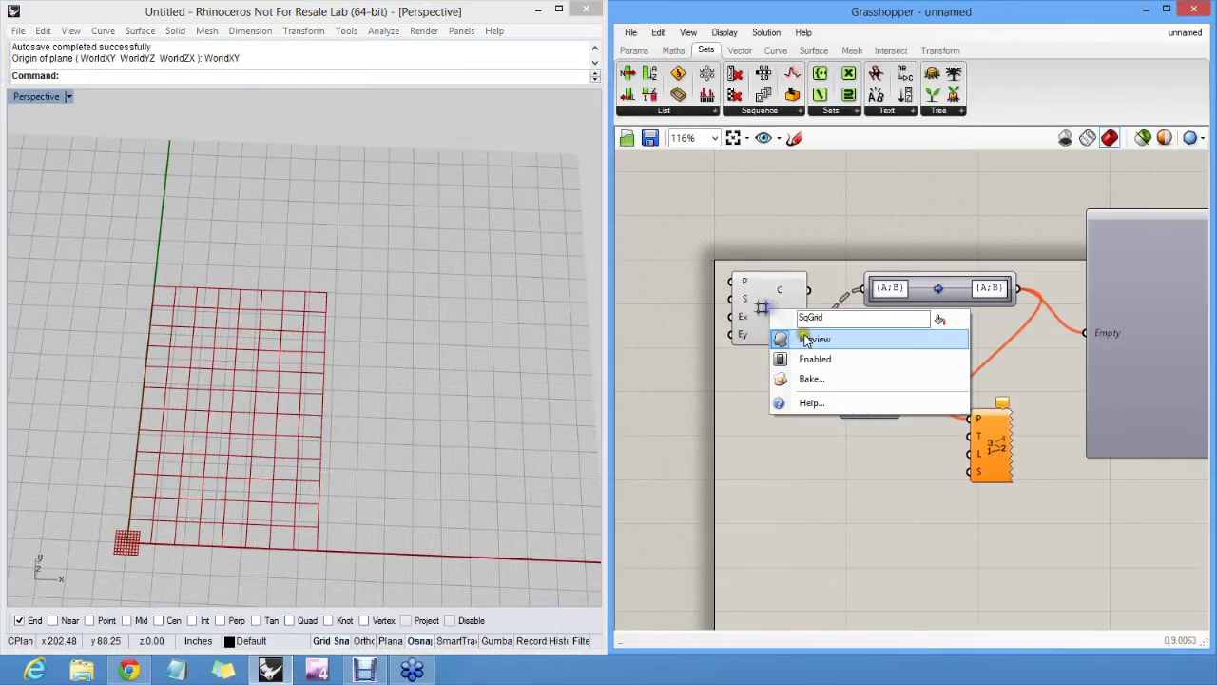
left_click(804, 338)
- Wire the Text Tag's point input to the grid to label each point's index
left_click_drag(970, 418, 816, 328)
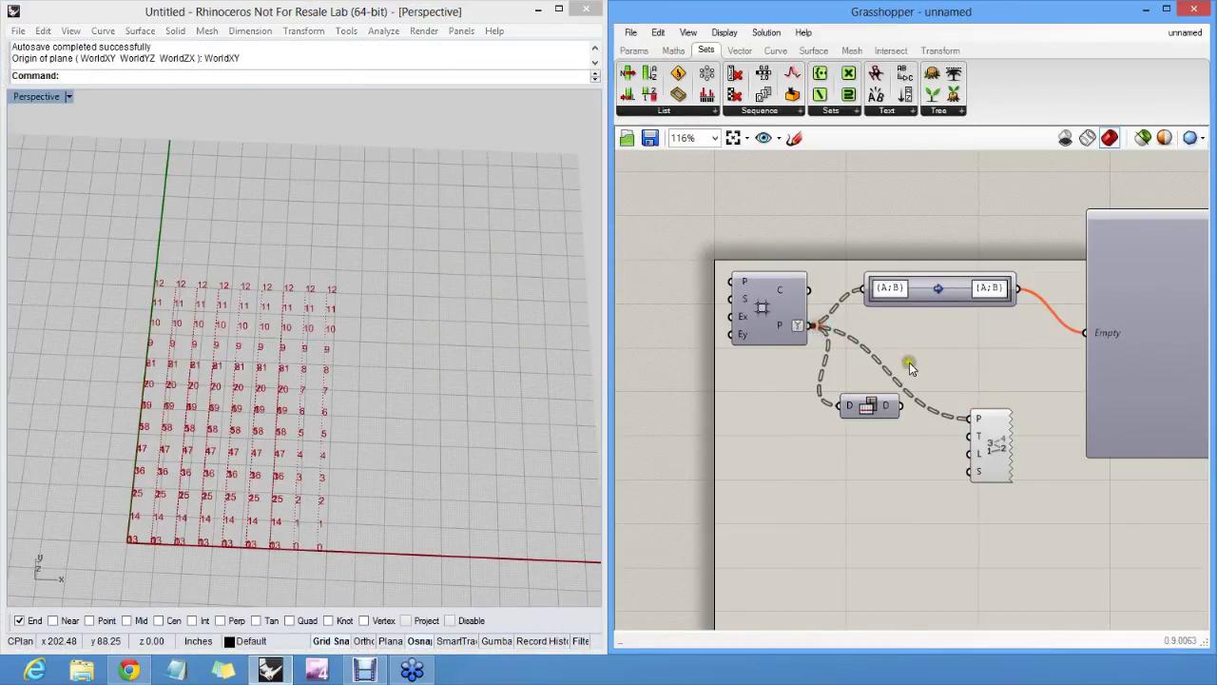
right_click_drag(282, 426, 371, 409)
scroll(370, 409, "up", 3)
scroll(370, 362, "down", 1)
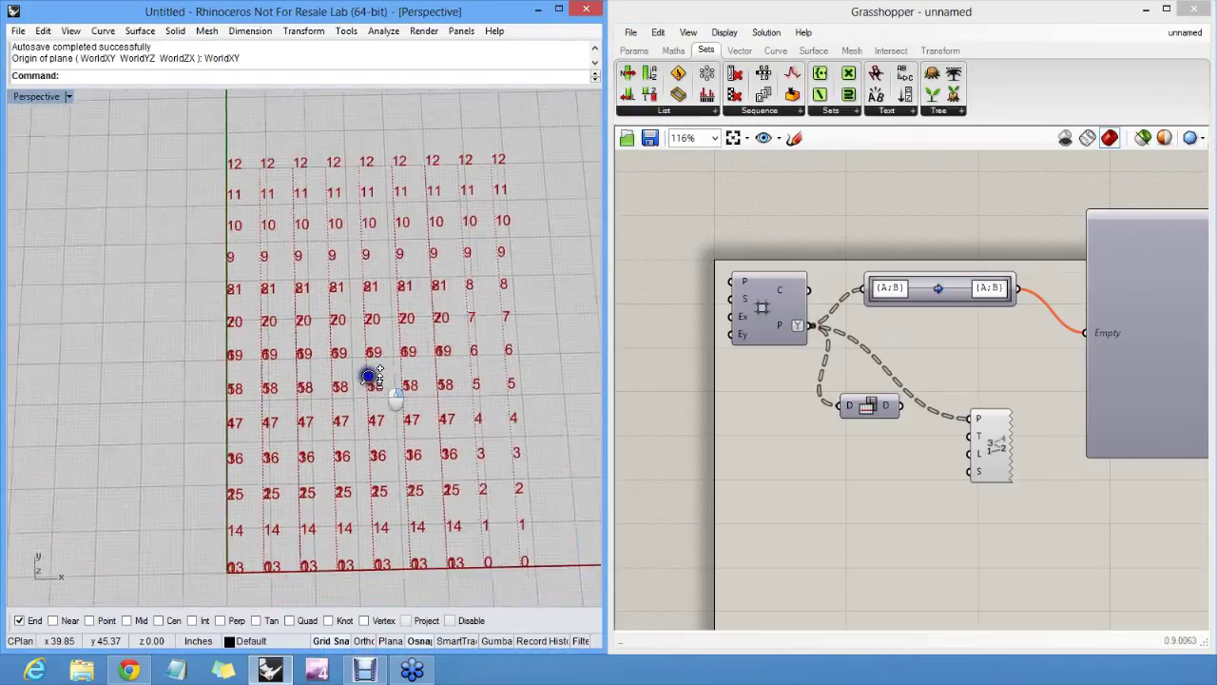
- Set the grid's Ex to 8 and Ey to 12, giving 9 columns of 13 points
right_click(742, 319)
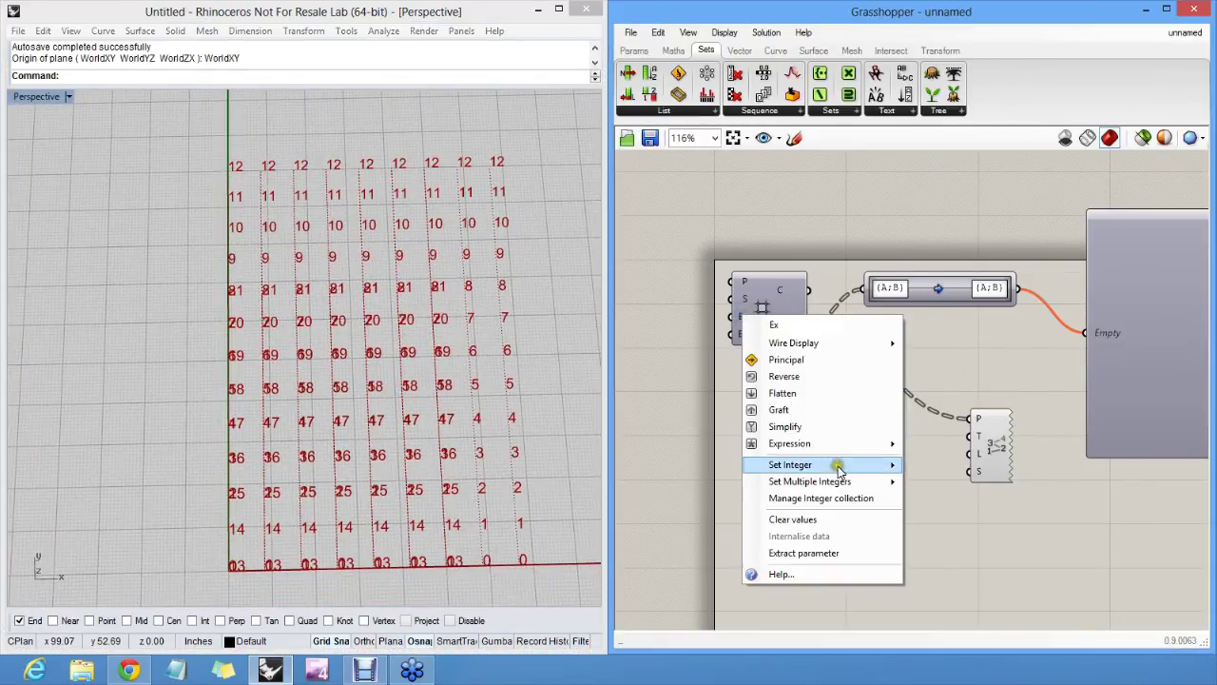
mouse_move(856, 481)
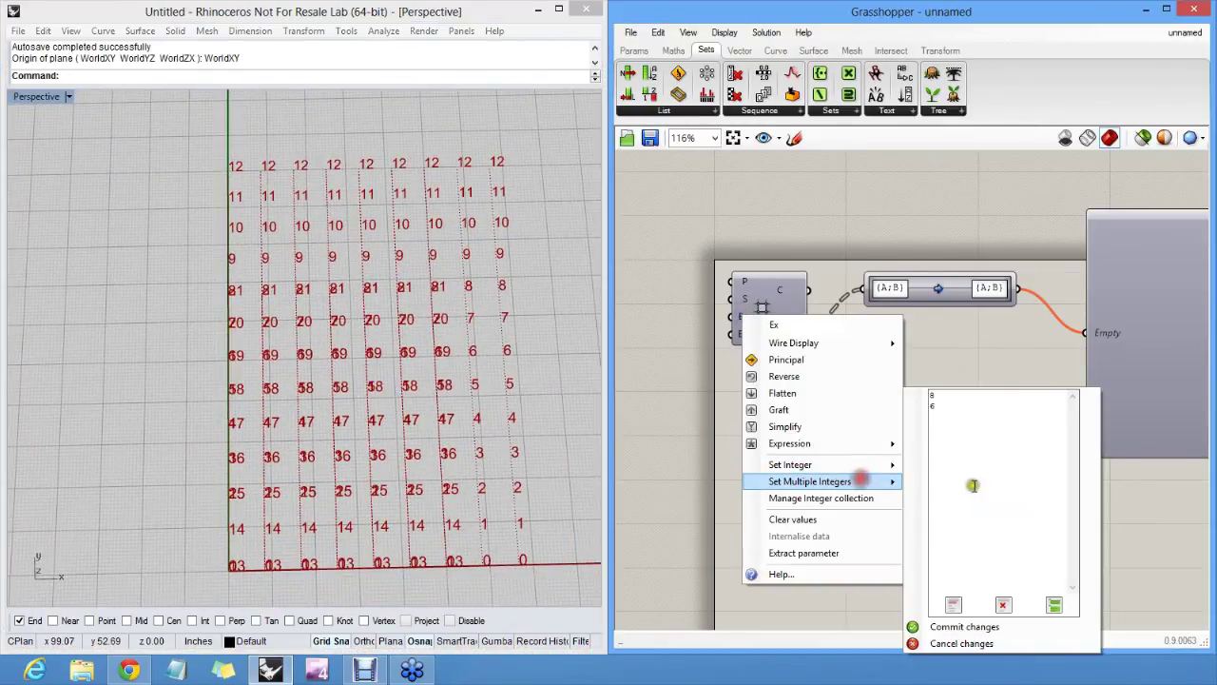
left_click(962, 625)
right_click(739, 333)
mouse_move(861, 498)
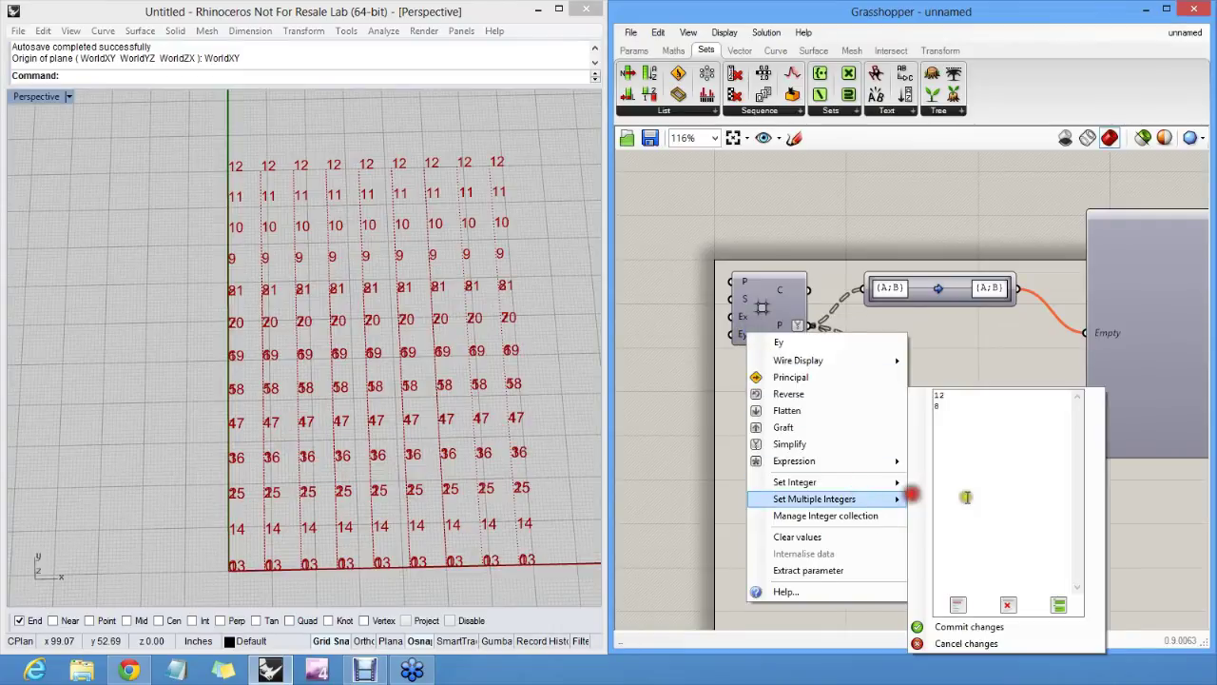
left_click(979, 628)
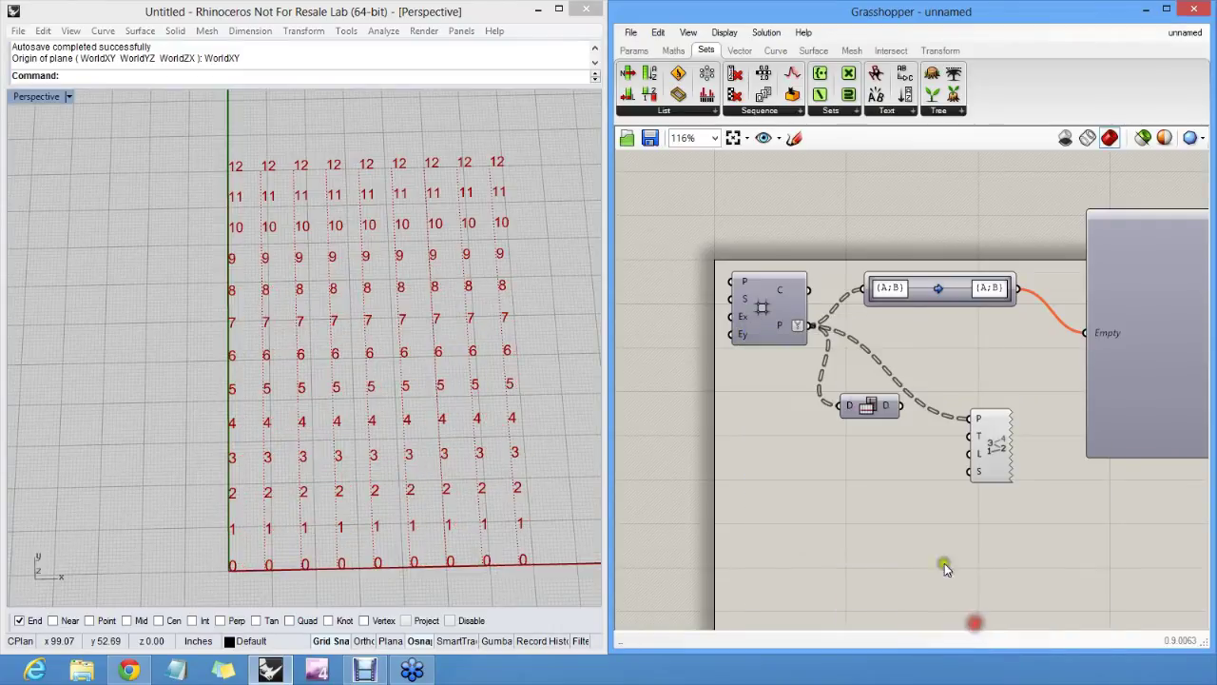
mouse_move(785, 331)
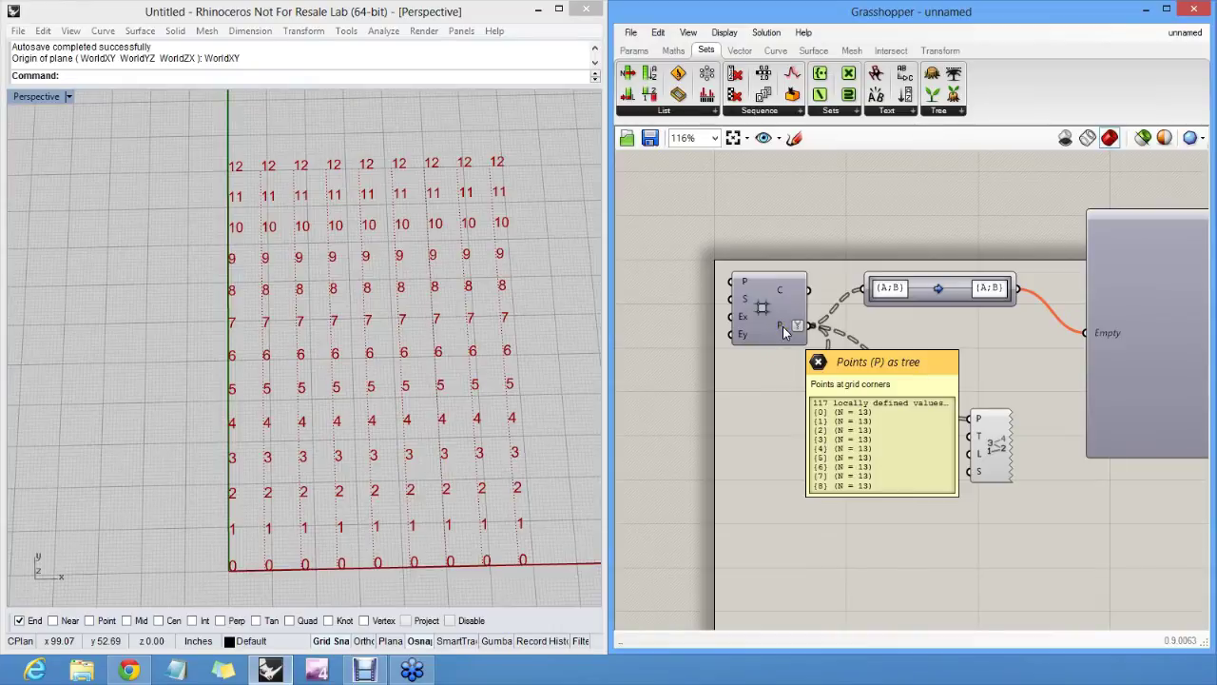
left_click_drag(775, 320, 768, 312)
left_click(777, 364)
left_click(454, 281)
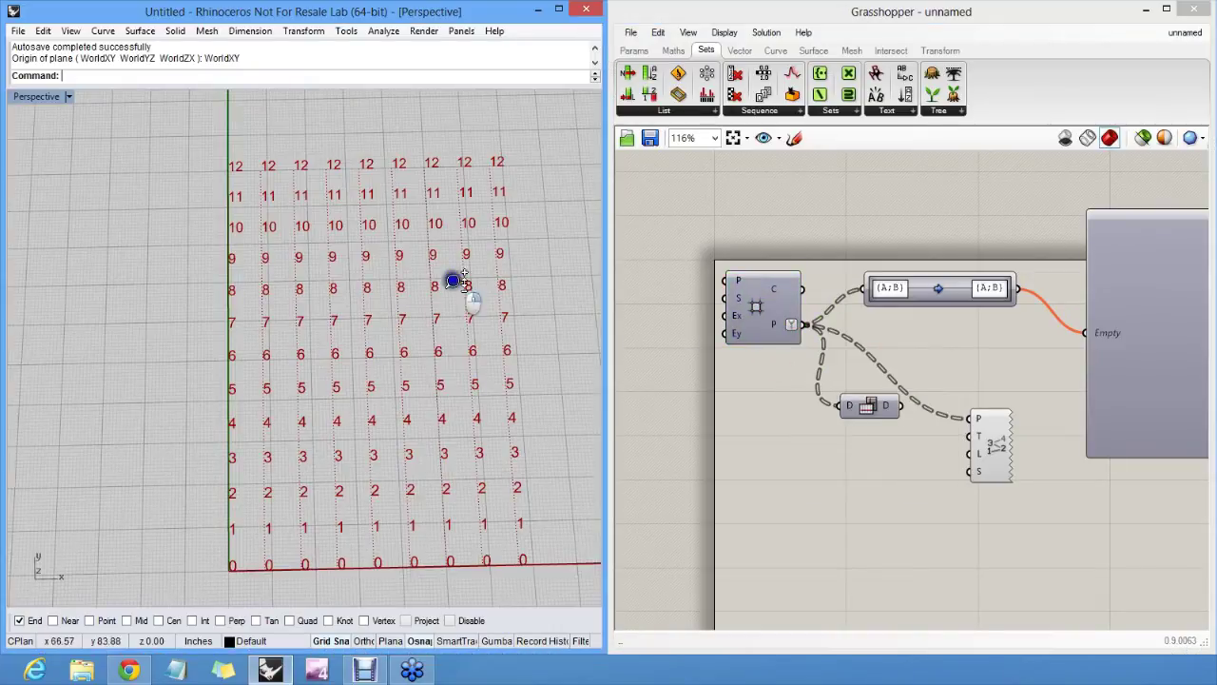
- Wire the Grid P points into the panel and make the panel narrower
right_click_drag(454, 282, 457, 301)
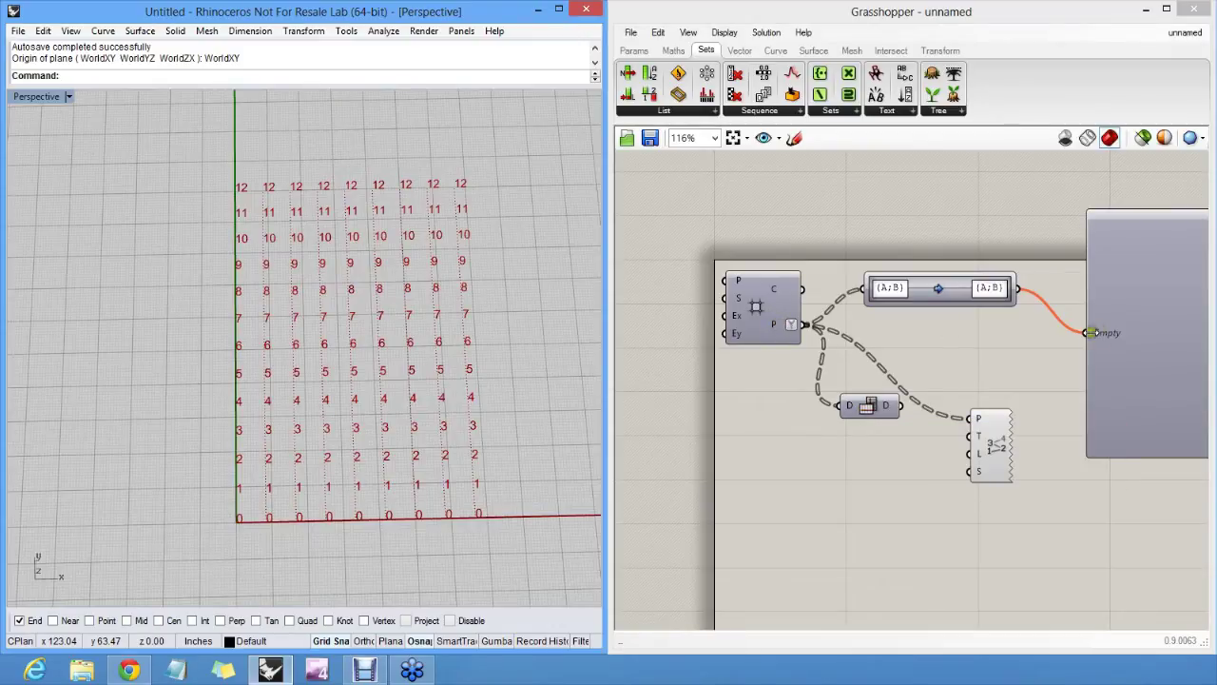
left_click_drag(1091, 332, 805, 326)
right_click_drag(1033, 342, 956, 339)
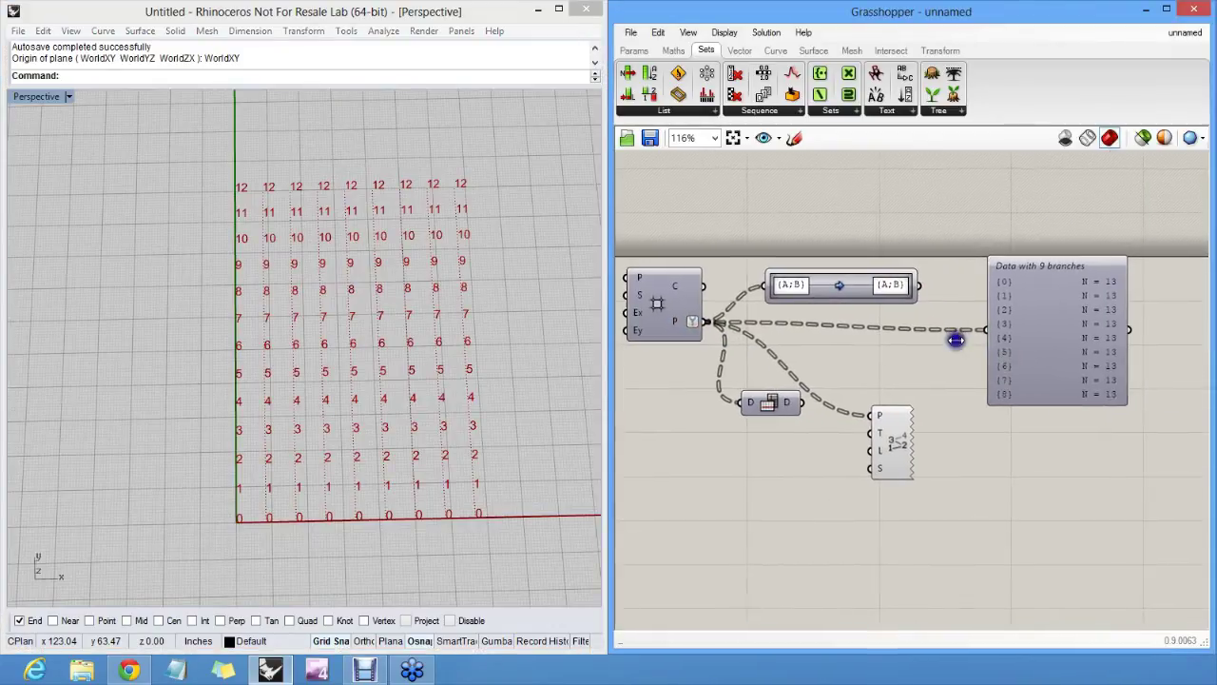
left_click_drag(1126, 356, 1014, 353)
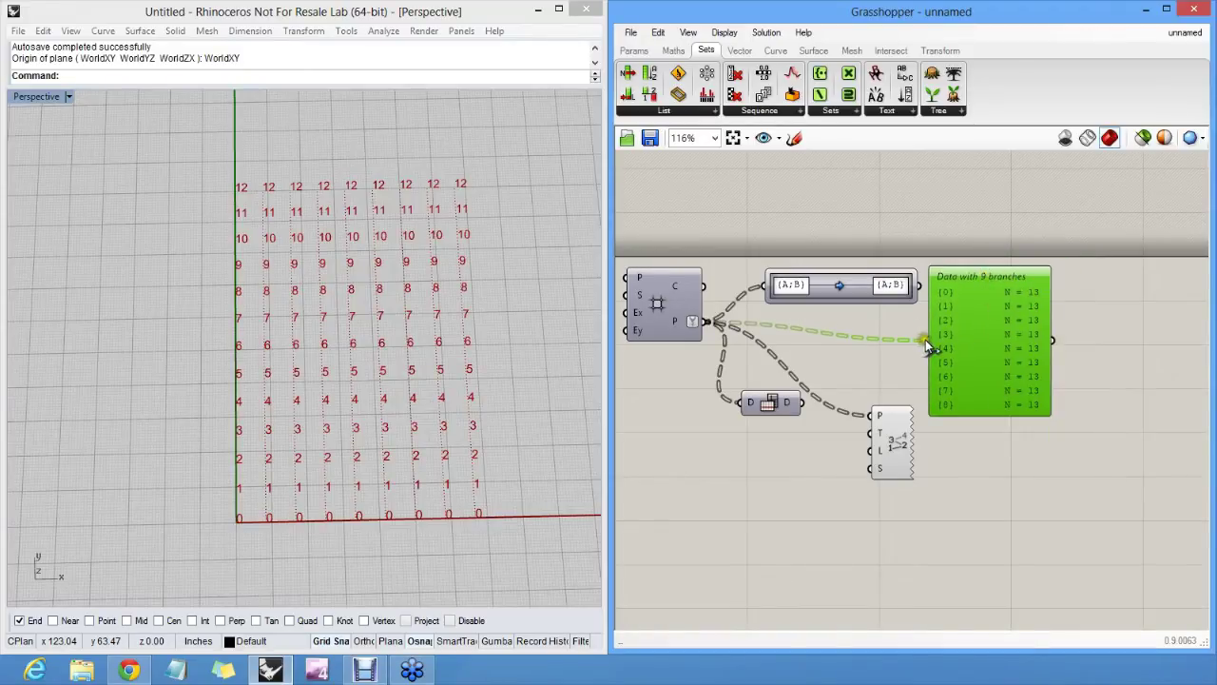
- Rewire the panel and the Text Tag P input to the Flip Matrix output so rows read 0–8
left_click_drag(925, 339, 801, 404)
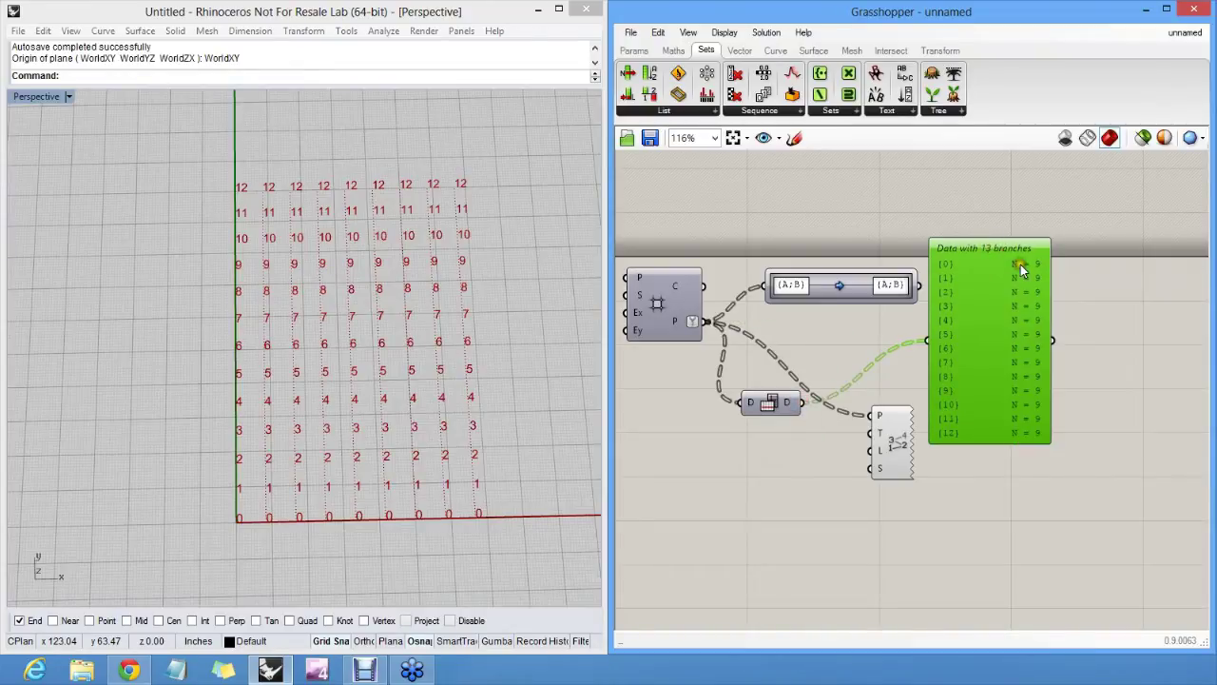
left_click(469, 408)
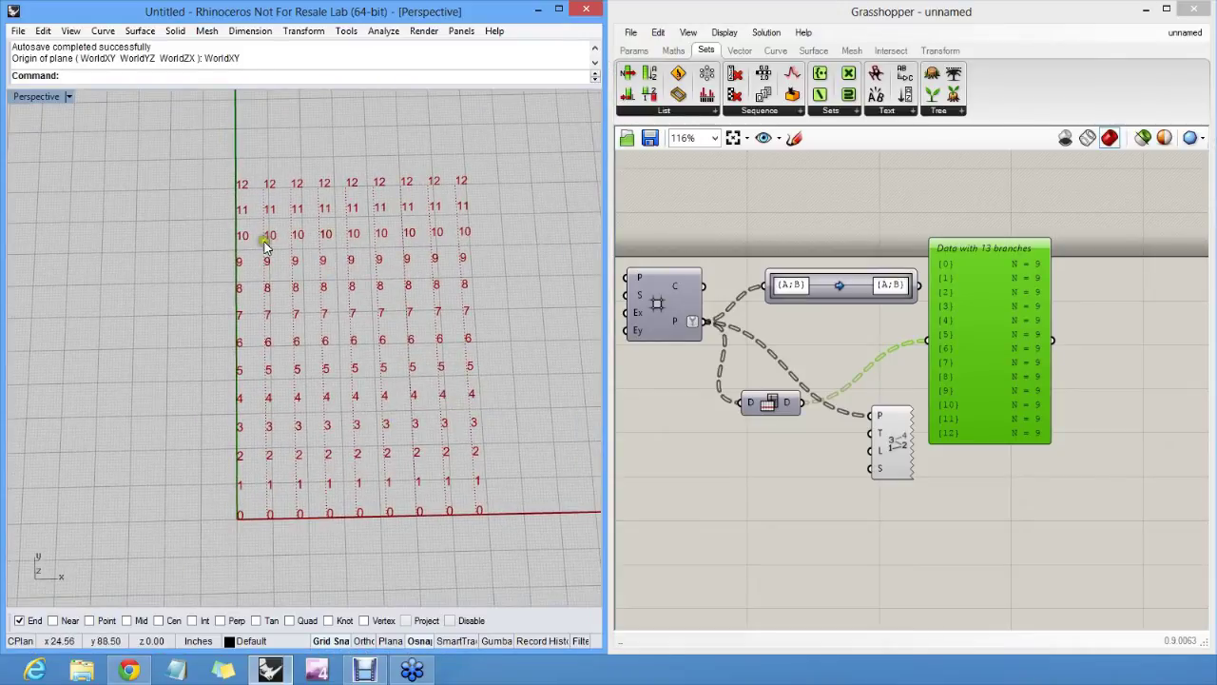
left_click_drag(801, 403, 868, 417)
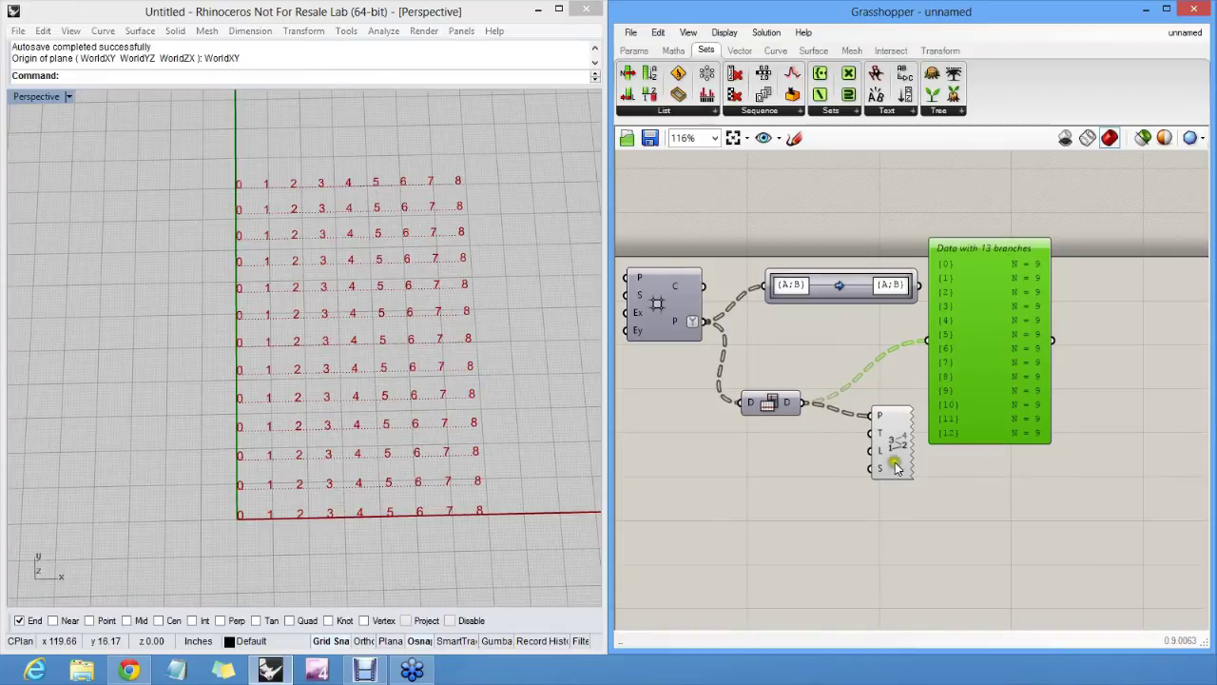
right_click_drag(673, 352, 715, 371)
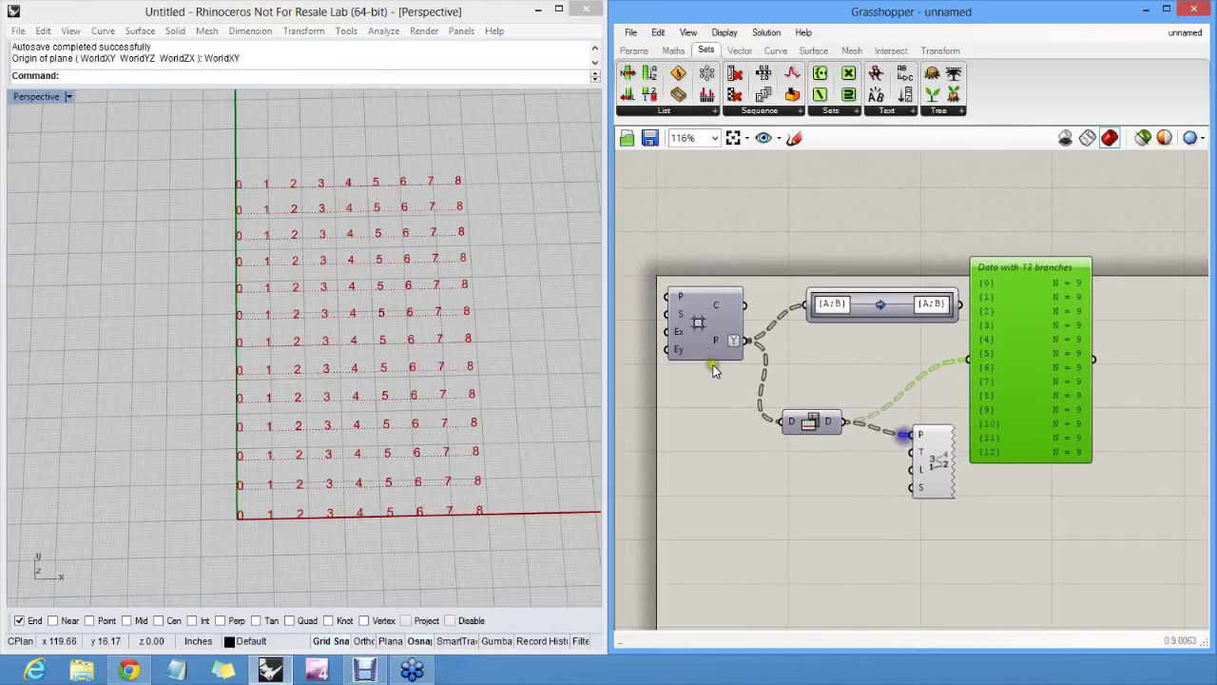
- Set the grid's plane input to several planes picked in Rhino by origin, X and Y direction
right_click(680, 301)
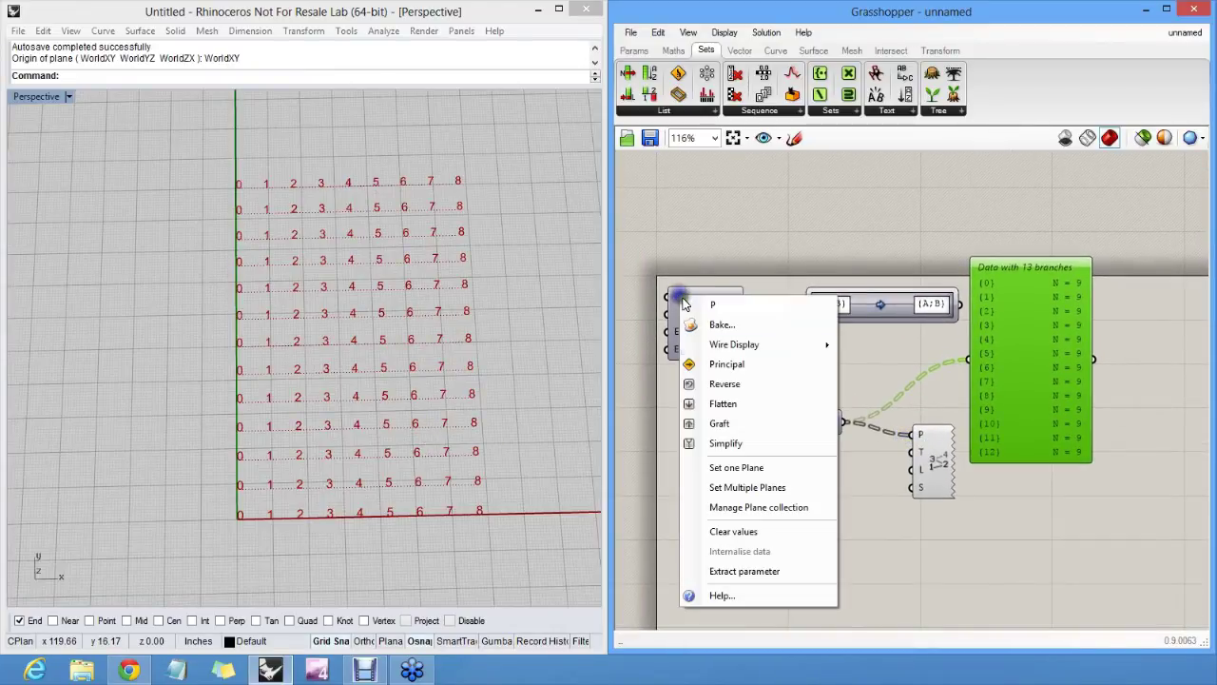
left_click(754, 486)
right_click_drag(253, 301, 402, 282)
left_click(390, 287)
left_click(375, 230)
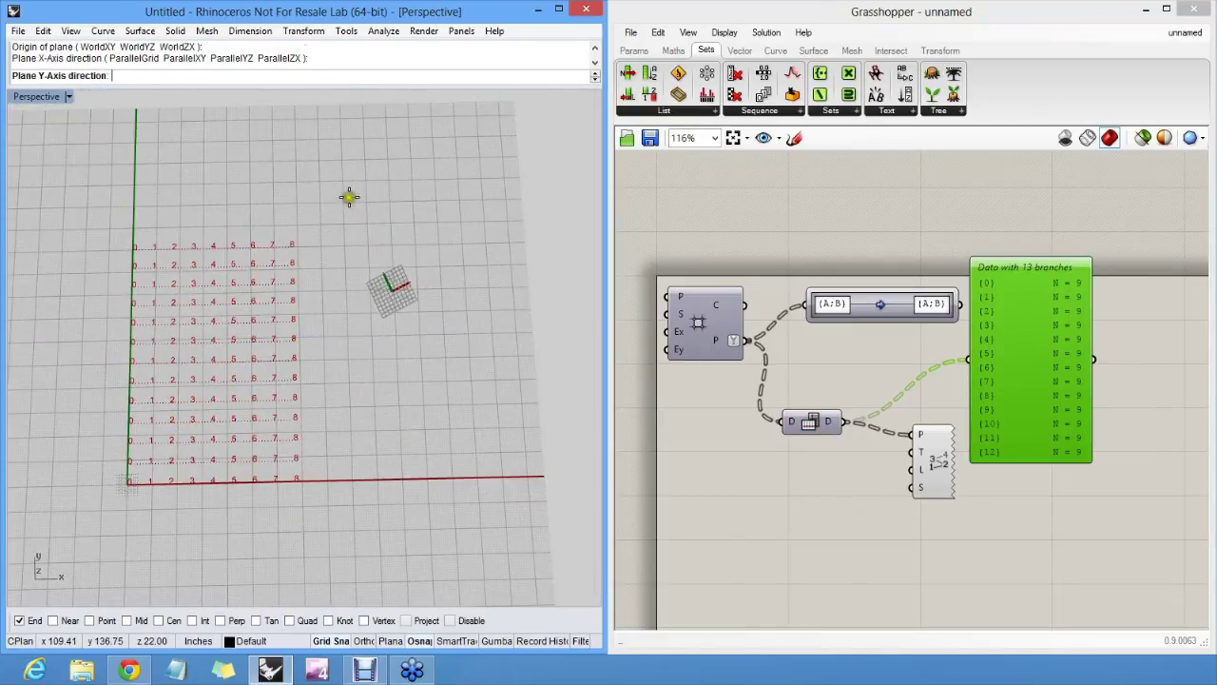
left_click(348, 197)
right_click(383, 345)
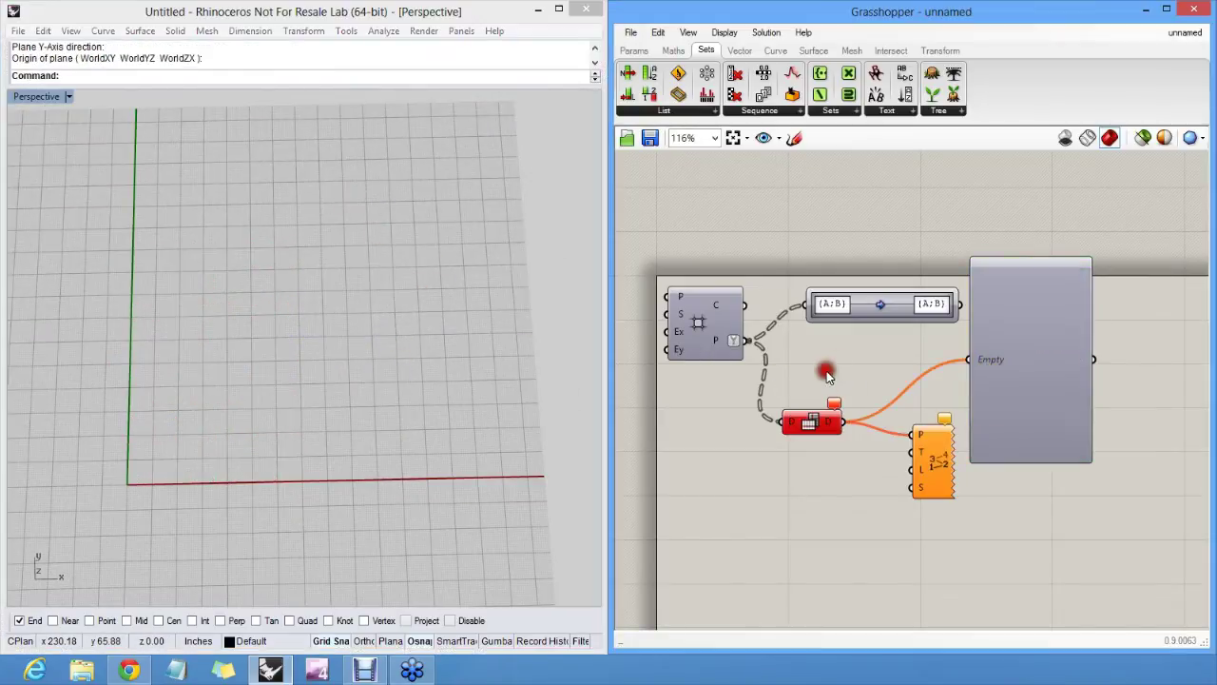
- Delete the Flip Matrix and wire the Path Mapper, set to a null mapping, into the panel
left_click(815, 416)
key("Delete")
left_click_drag(880, 314, 847, 333)
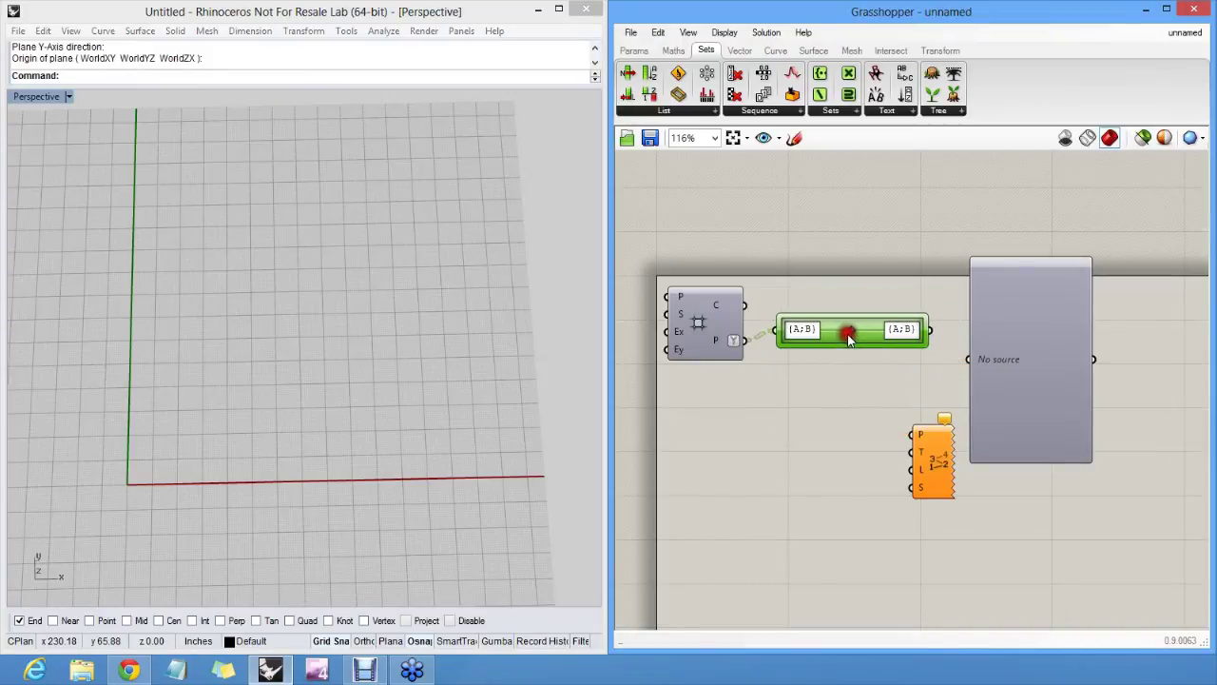
right_click(856, 333)
left_click(890, 353)
left_click_drag(929, 330, 967, 363)
- Delete the orange component, connect the Path Mapper output to the panel, and cancel a 'flip' search
left_click(932, 442)
key("Delete")
left_click_drag(861, 327, 864, 319)
left_click(819, 395)
double_click(819, 395)
type("flip")
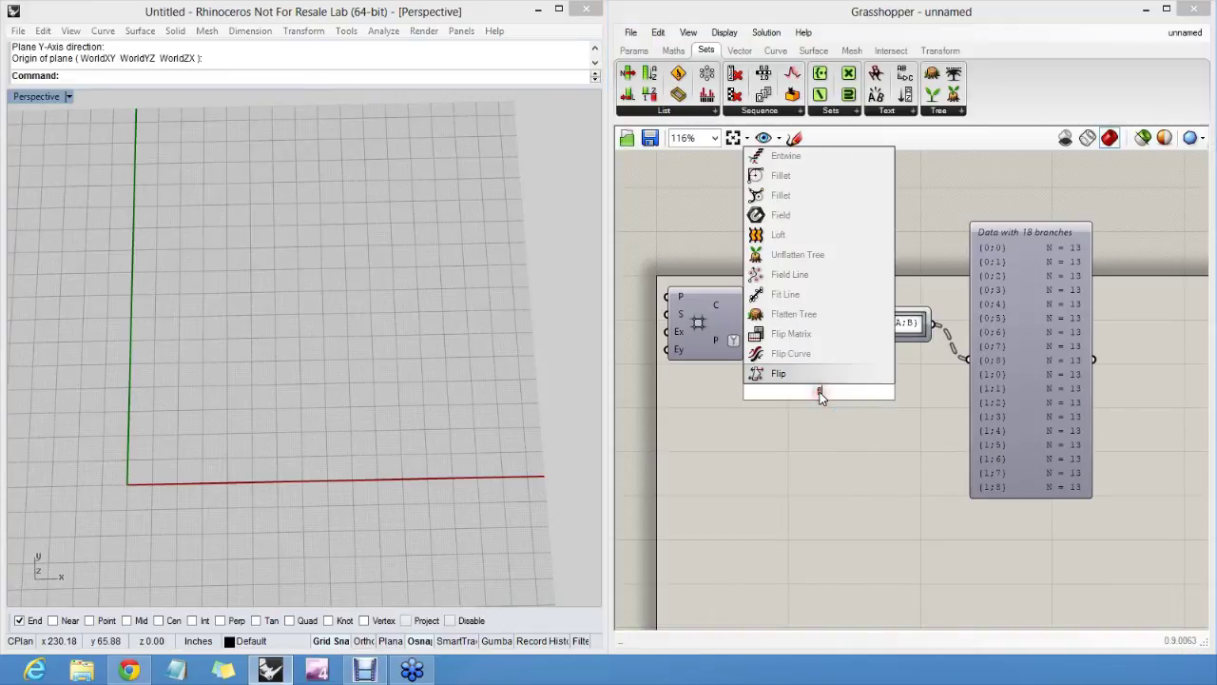
left_click(917, 285)
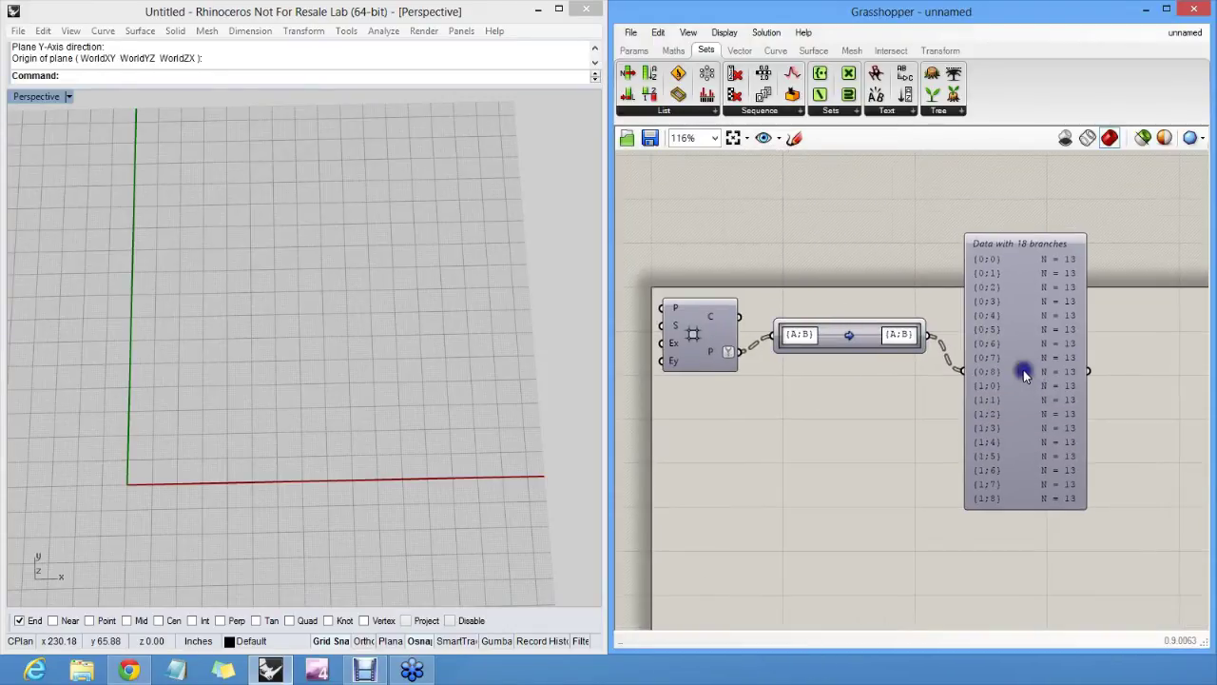
scroll(1022, 368, "up", 3)
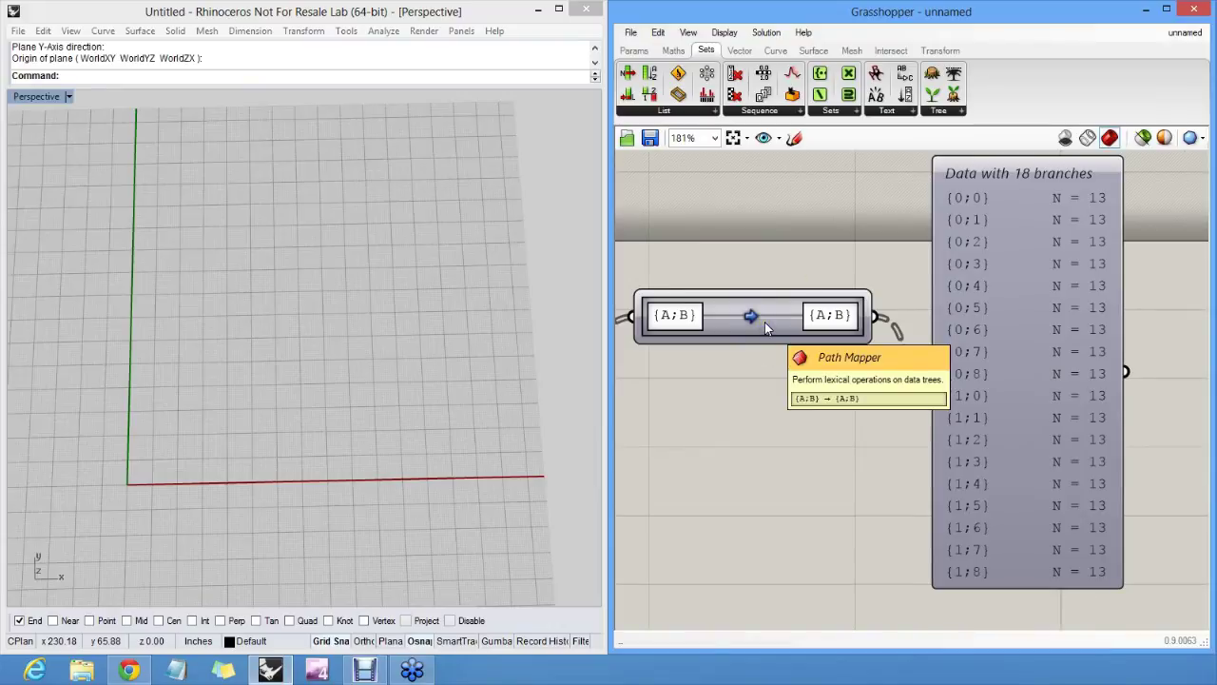
- Edit the Path Mapper to map source {A;B}(i) to target {A;i}(B), giving 26 branches of 9 items
left_click(695, 320)
double_click(695, 319)
left_click(617, 266)
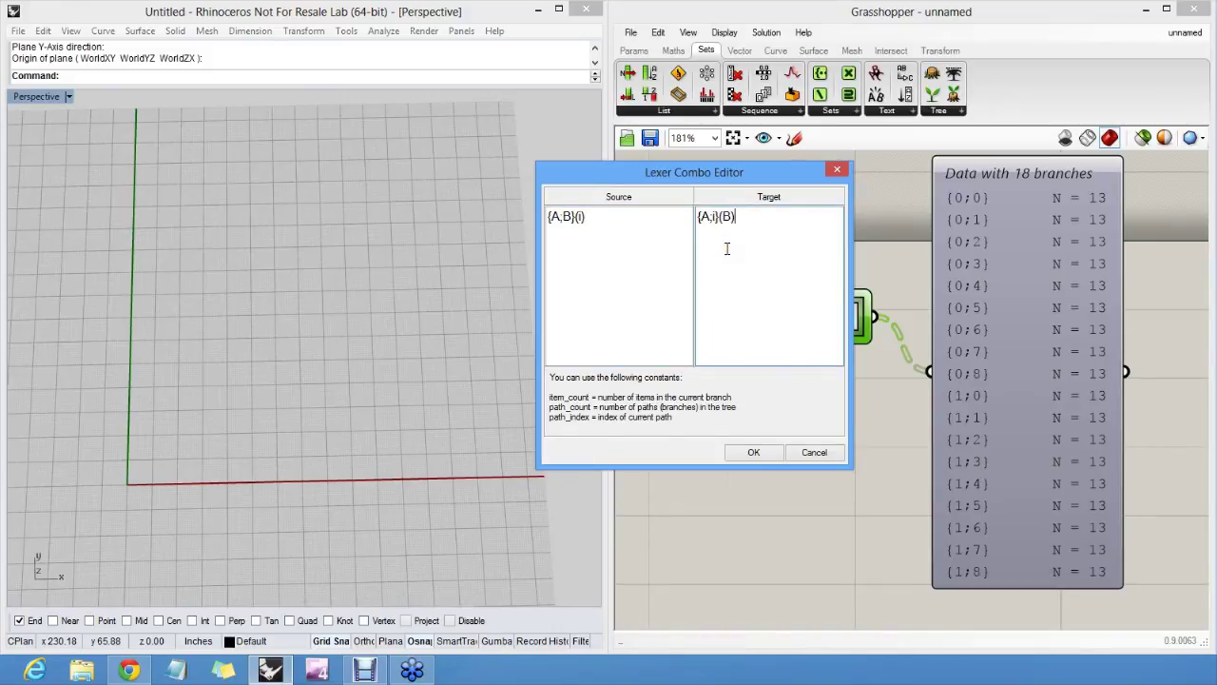
double_click(565, 217)
double_click(727, 217)
left_click(581, 217)
left_click(713, 217)
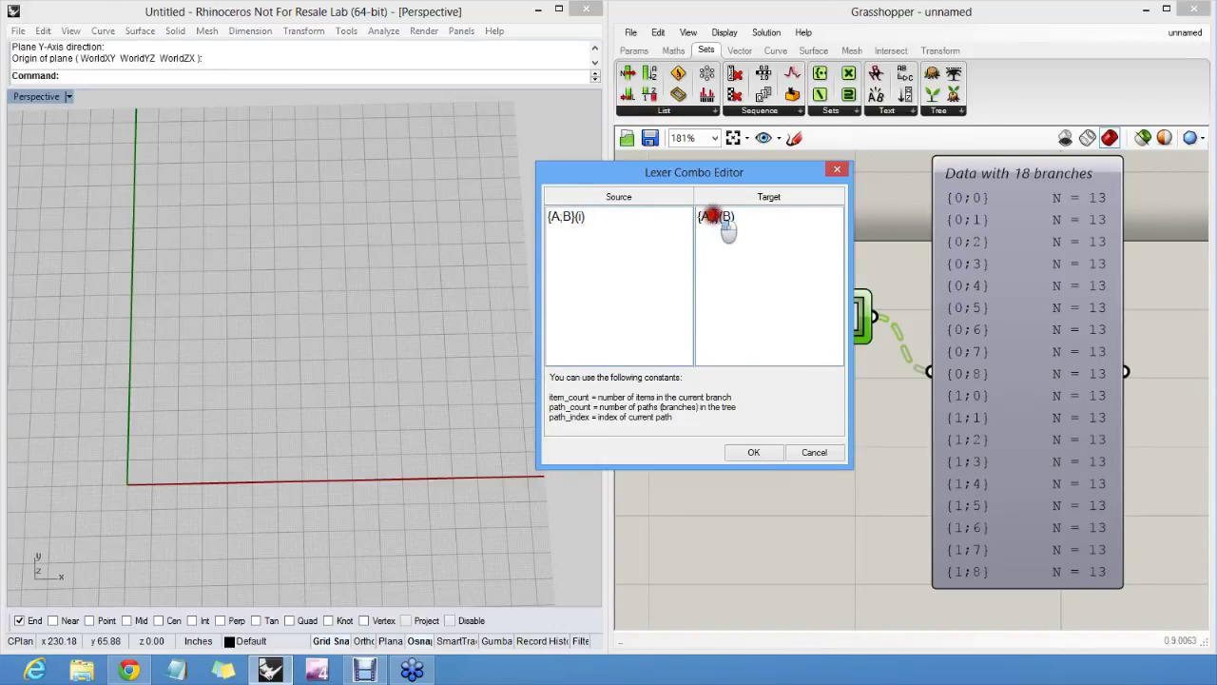
left_click(761, 453)
scroll(804, 395, "down", 4)
left_click(970, 383)
left_click(869, 233)
- Add a Point List component from Vector > Point and feed its P input from the Path Mapper output
left_click(739, 49)
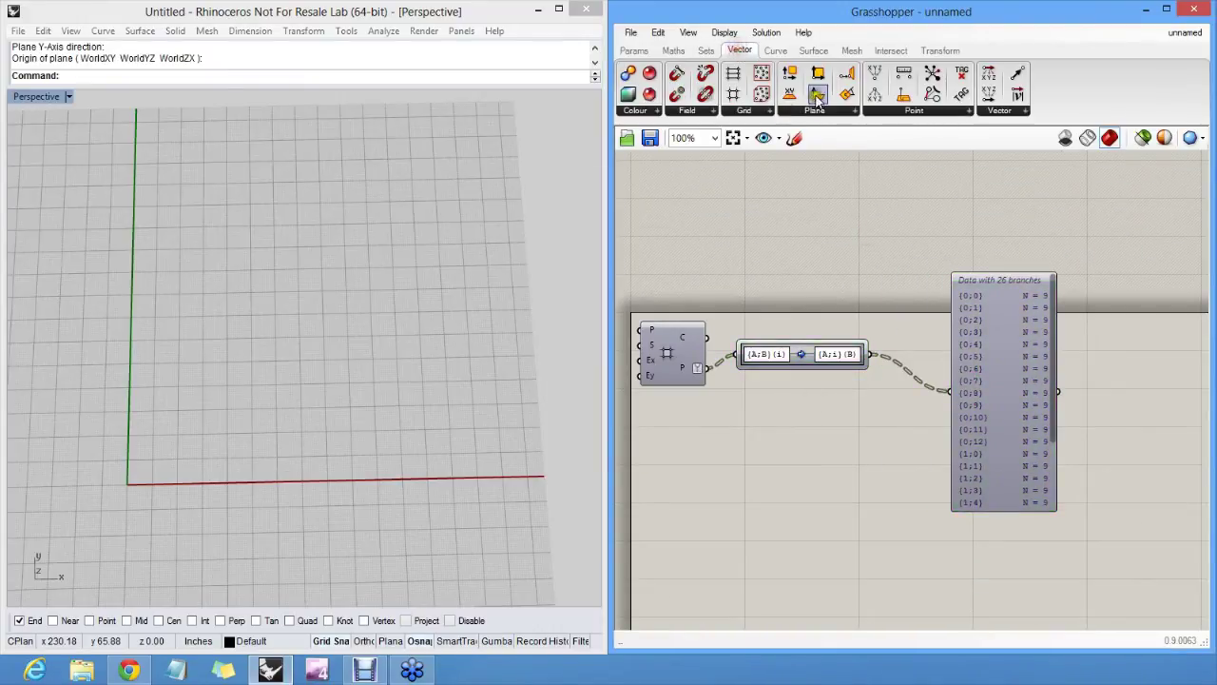
left_click(911, 108)
left_click_drag(910, 345, 869, 354)
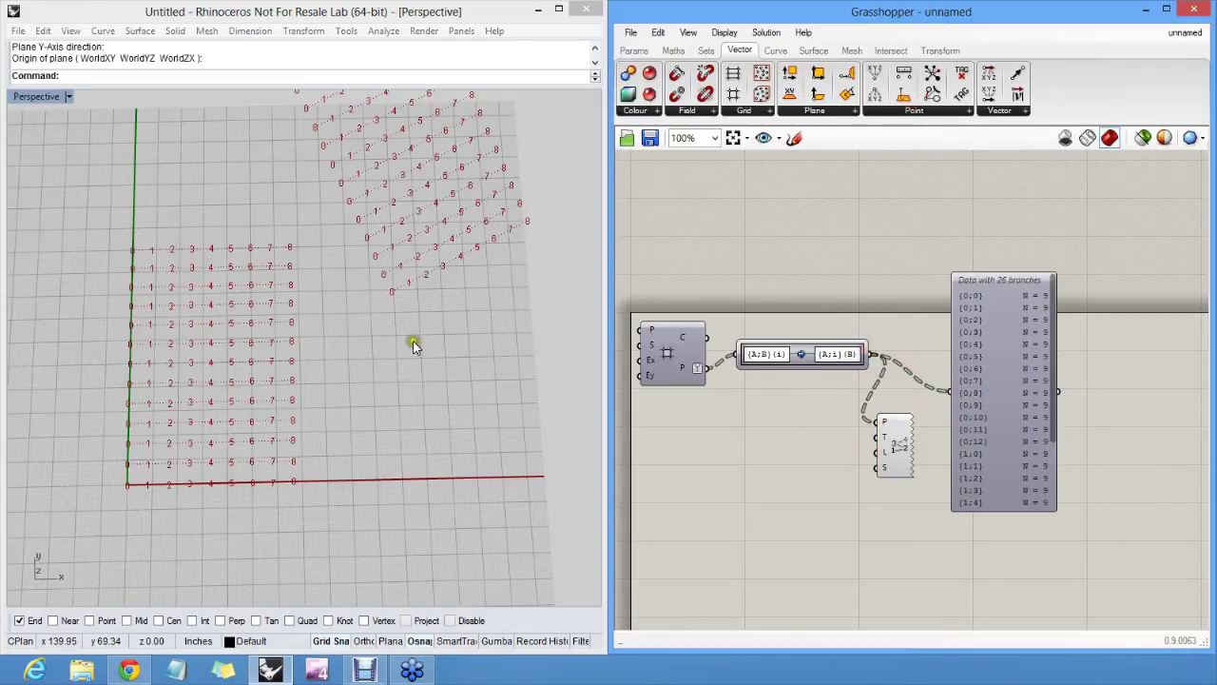
right_click_drag(414, 344, 447, 370)
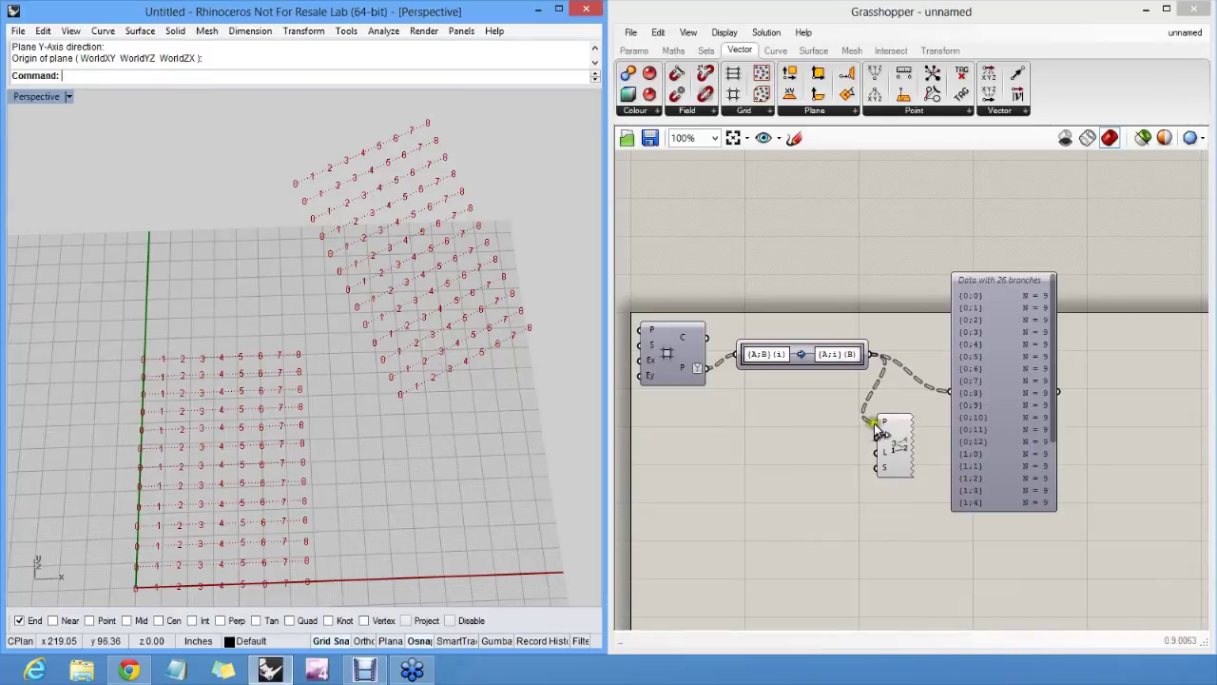
left_click_drag(876, 430, 706, 368)
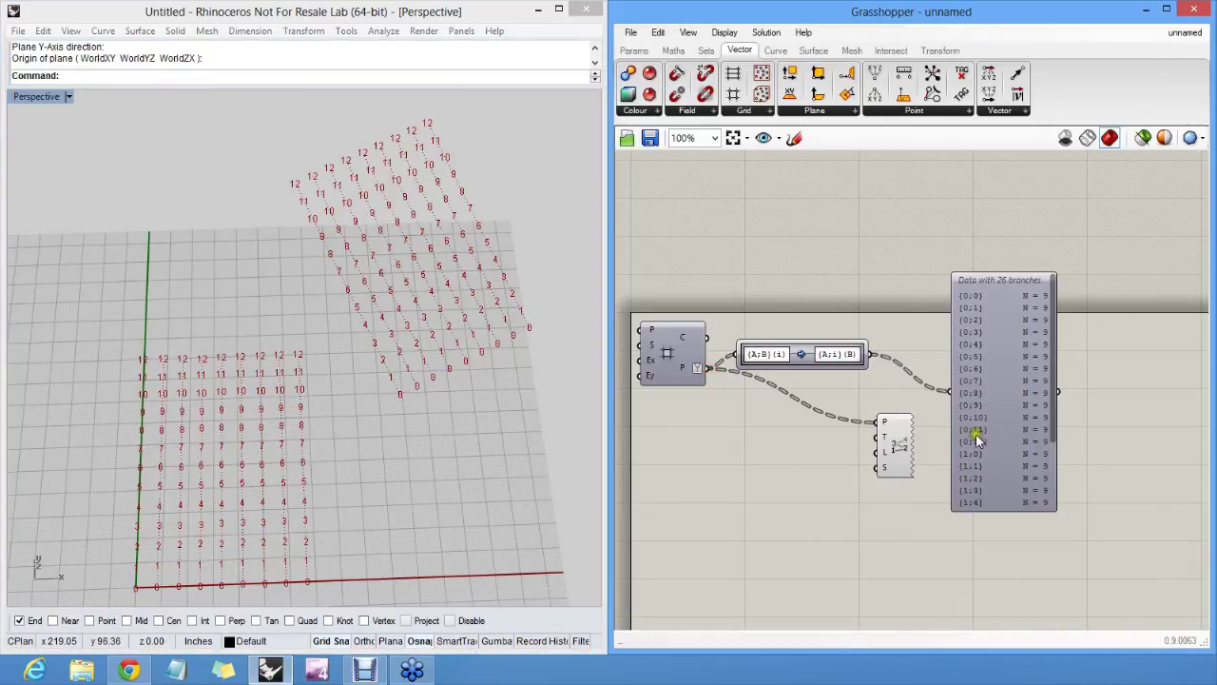
left_click_drag(878, 430, 868, 356)
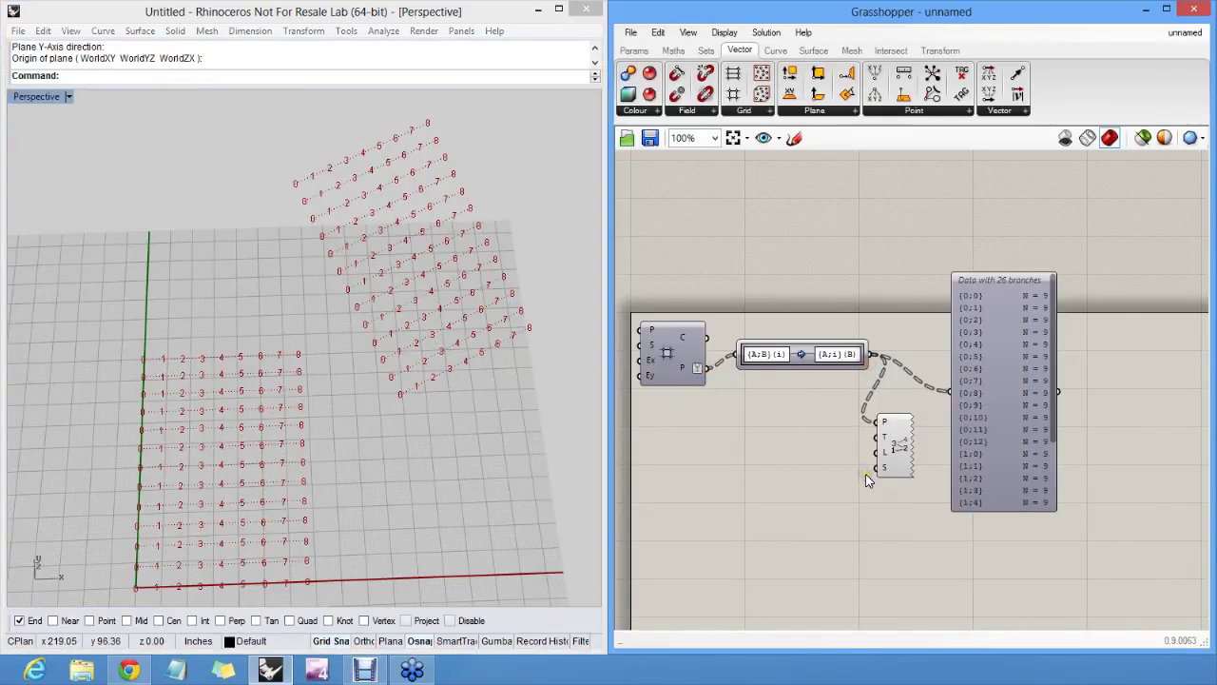
- Rearrange the panel, Point List and Path Mapper to tidy the canvas layout
left_click_drag(985, 434, 1068, 431)
left_click(897, 442)
left_click_drag(897, 443, 965, 459)
left_click_drag(812, 365, 860, 373)
right_click_drag(919, 323, 916, 280)
left_click(837, 337)
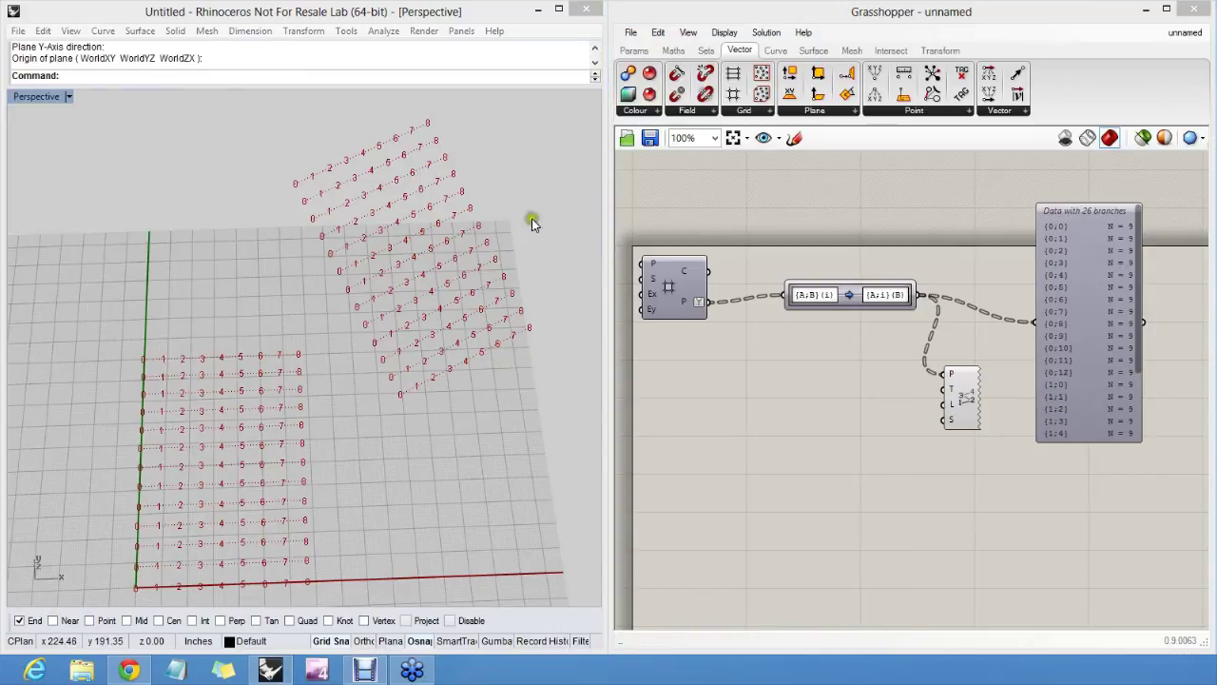
left_click(810, 331)
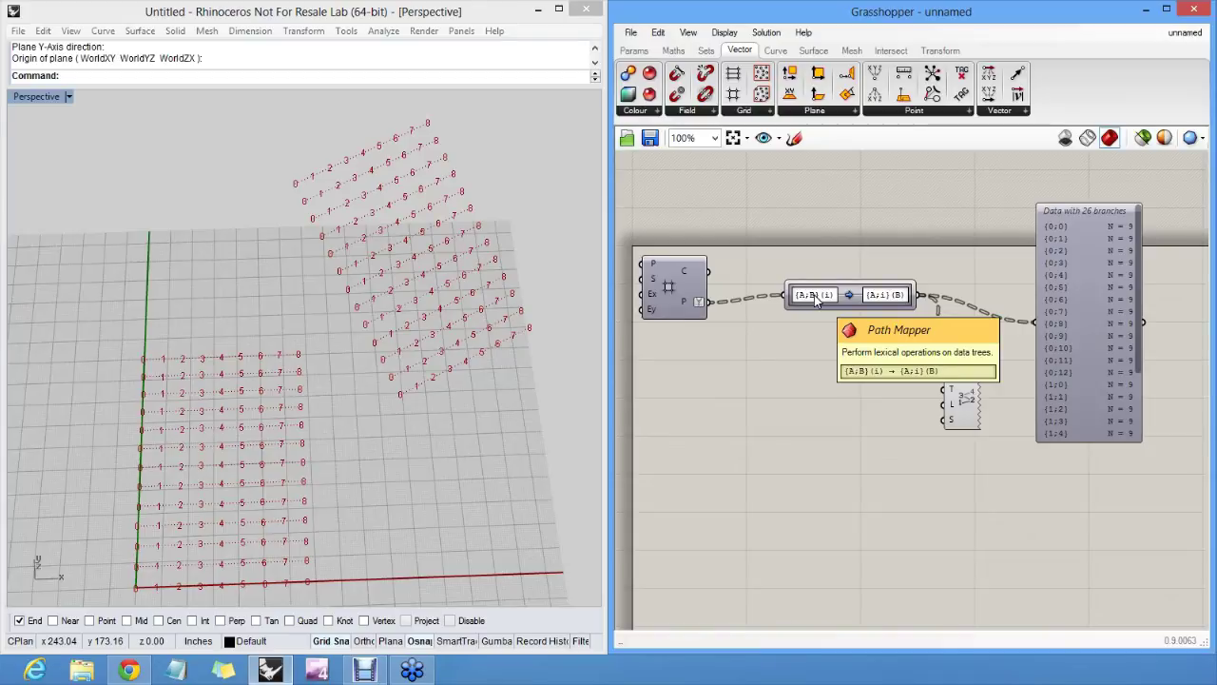
- Apply a flatten mapping to the Path Mapper, then replace it with a graft mapping to {A;B;i}
right_click(815, 301)
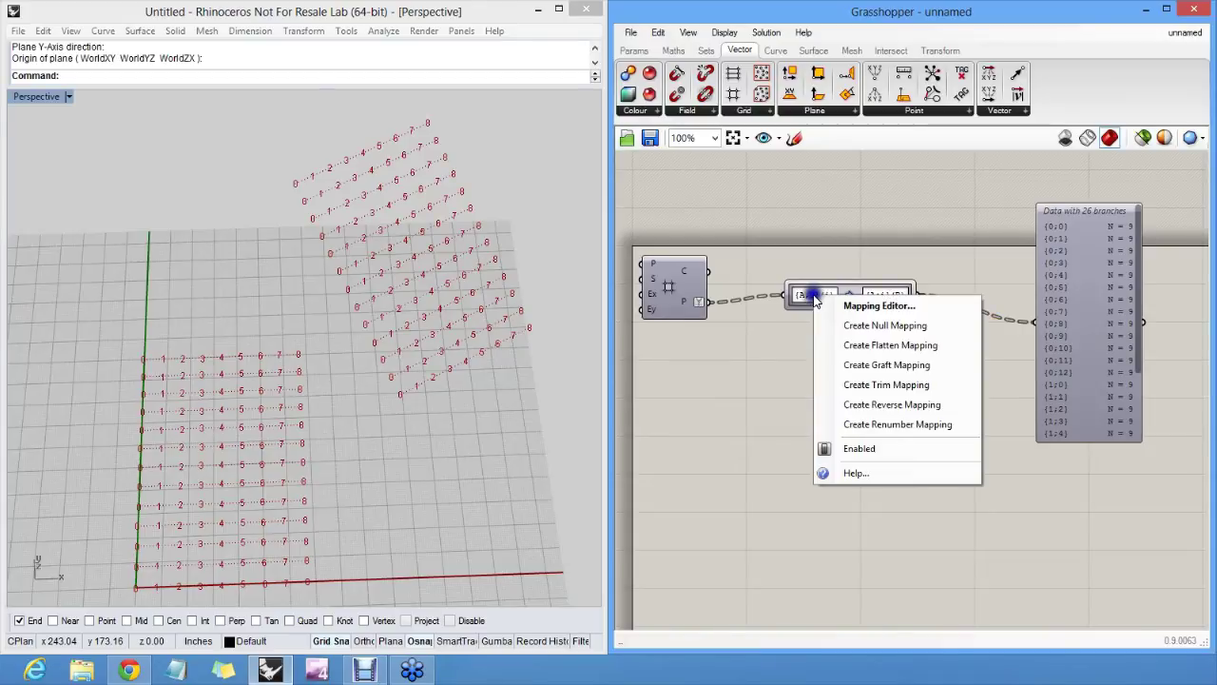
left_click(922, 348)
scroll(863, 333, "up", 5)
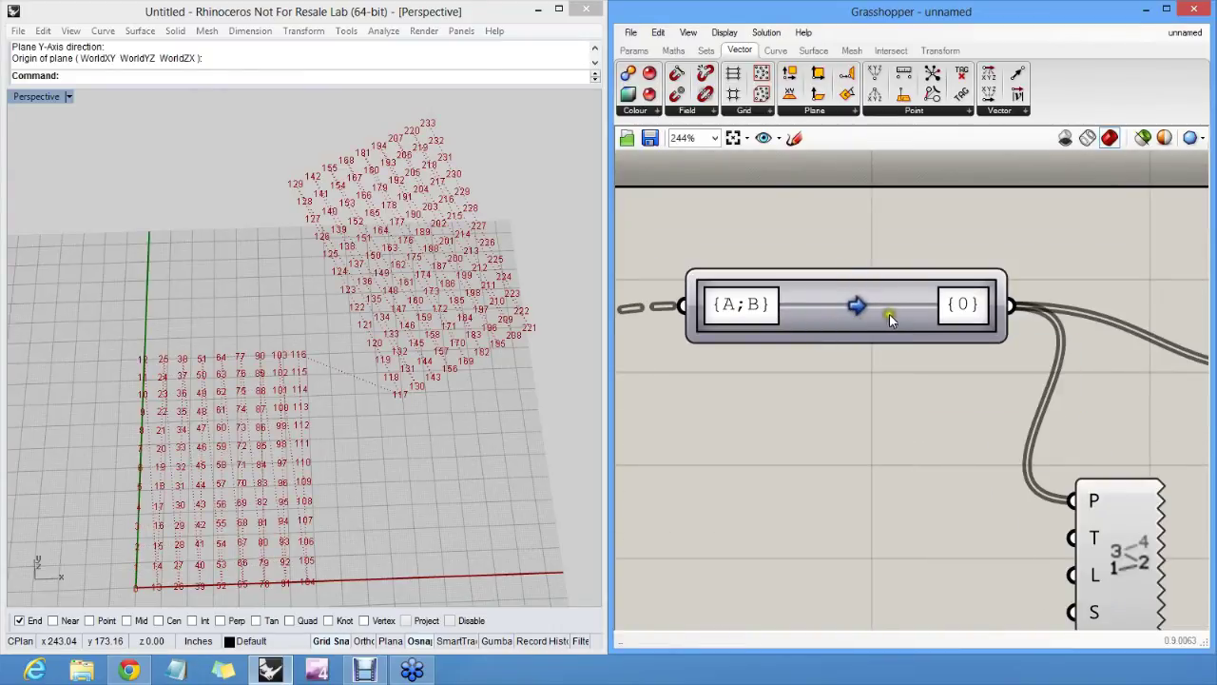
right_click(885, 303)
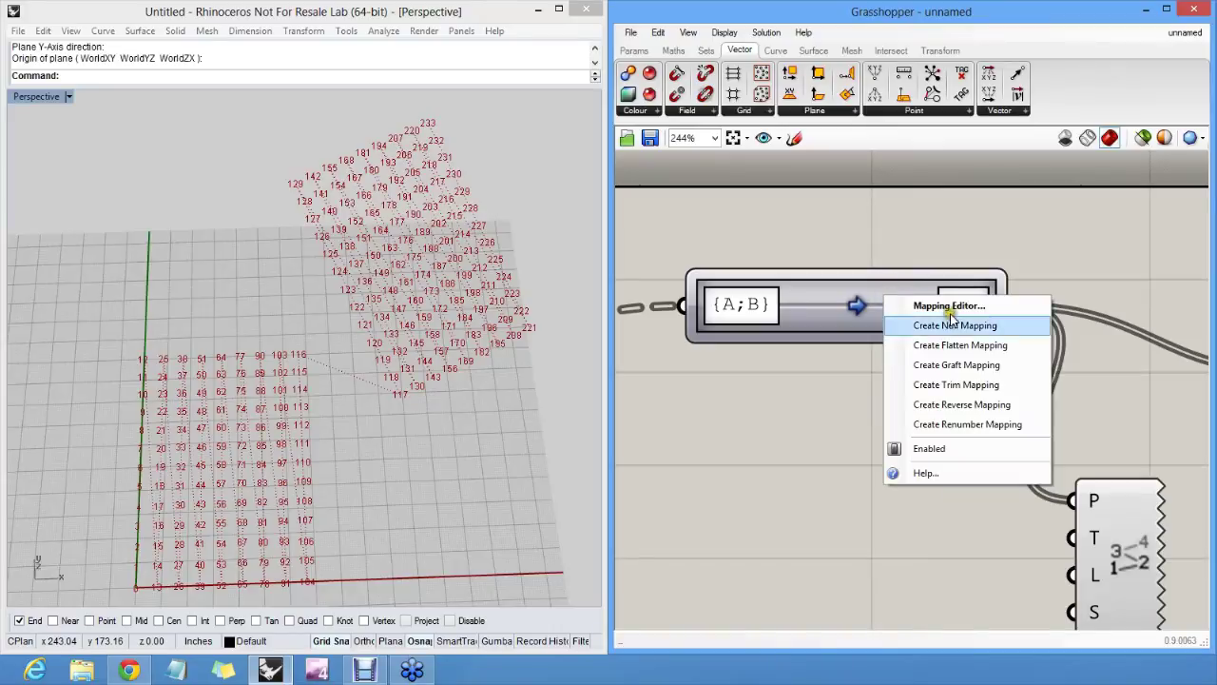
left_click(968, 365)
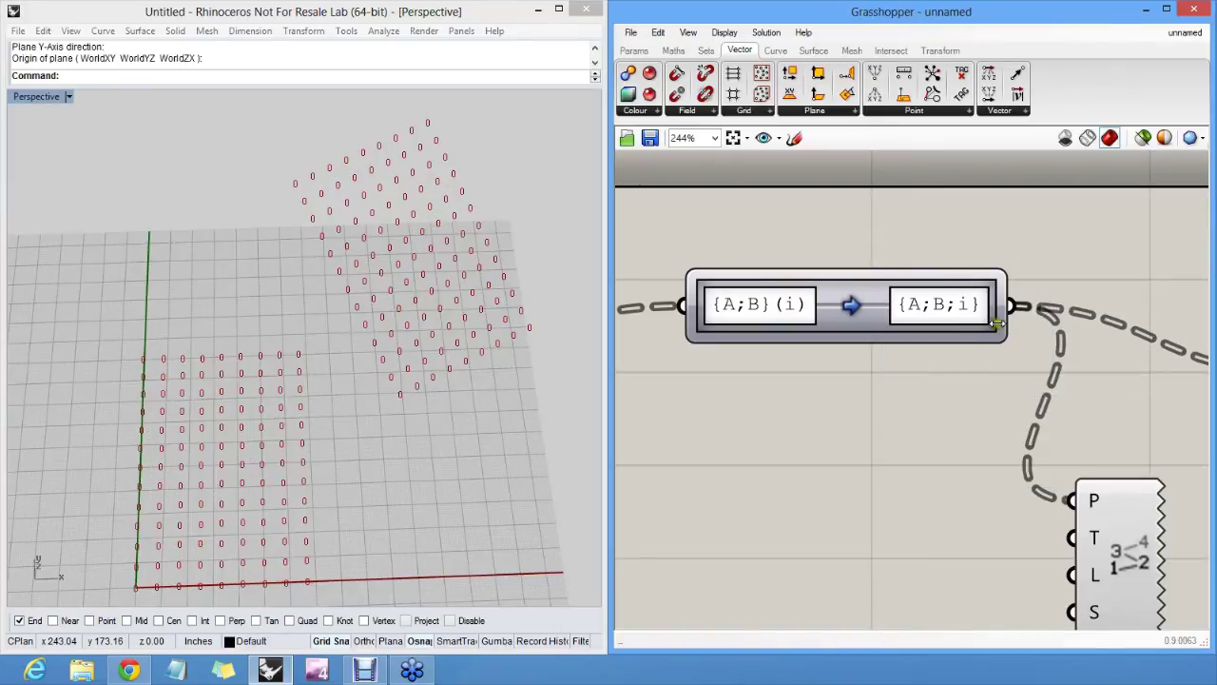
- Apply a trim mapping, then a reverse mapping targeting {A;B}(item_count - 1 - i)
right_click(879, 317)
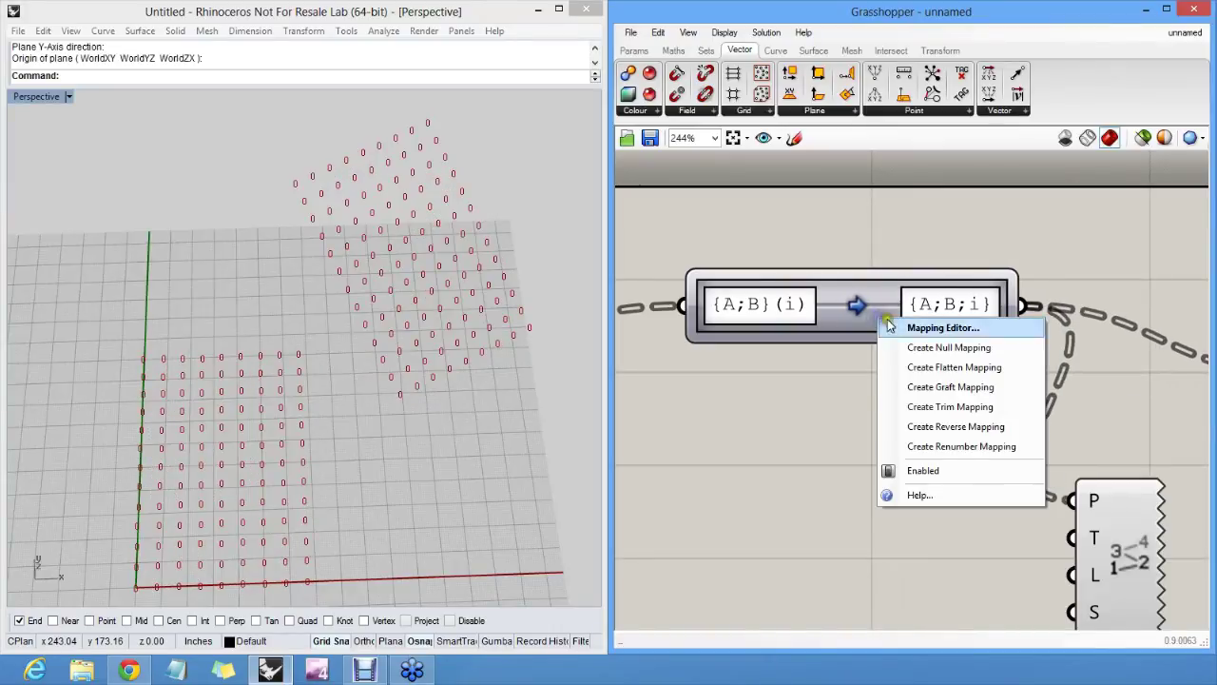
left_click(960, 409)
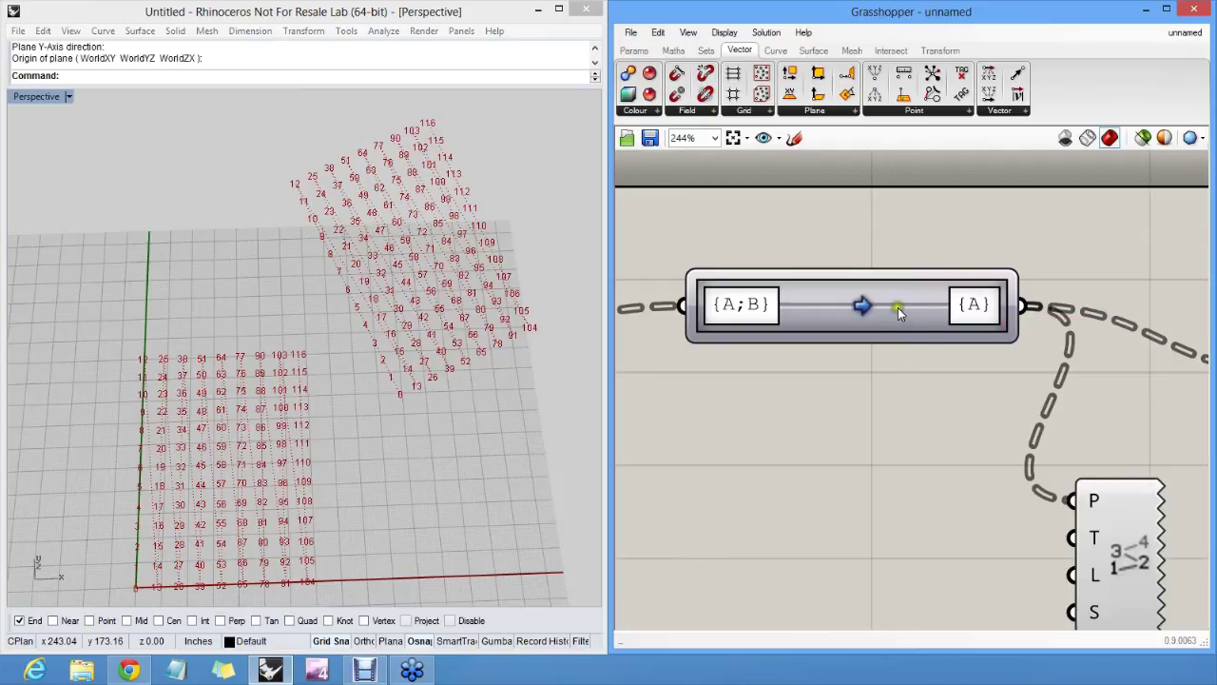
right_click(896, 307)
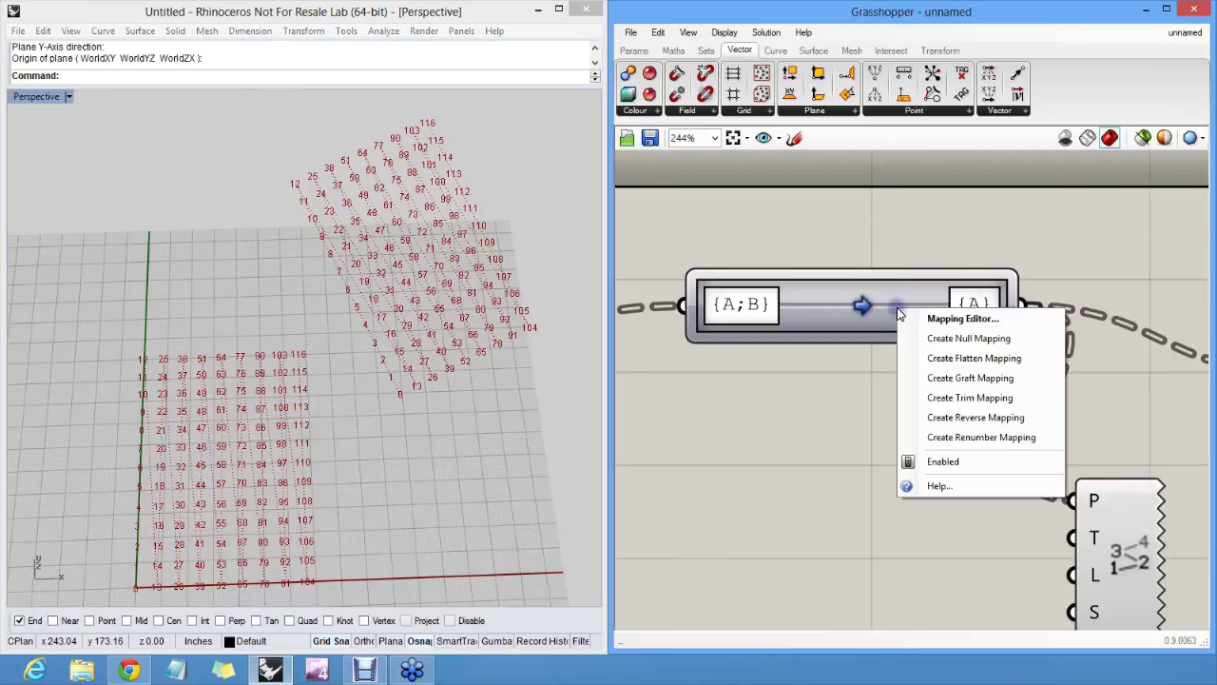
left_click(1014, 420)
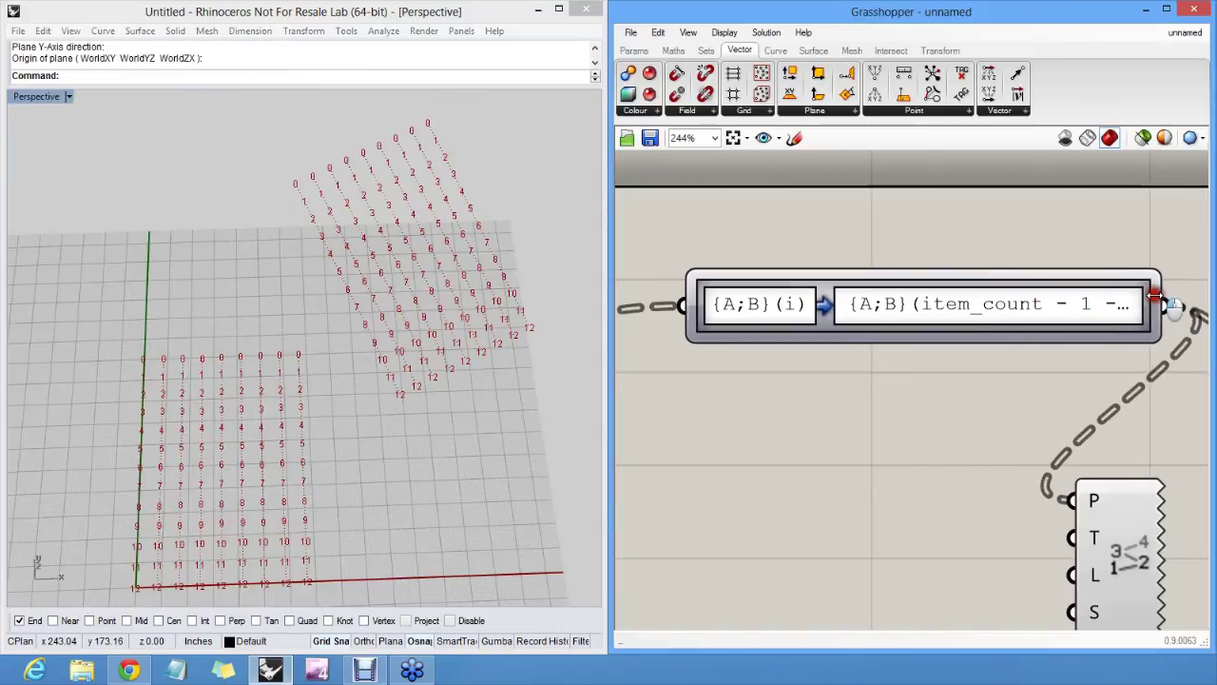
scroll(1077, 325, "up", 1)
scroll(1077, 325, "down", 2)
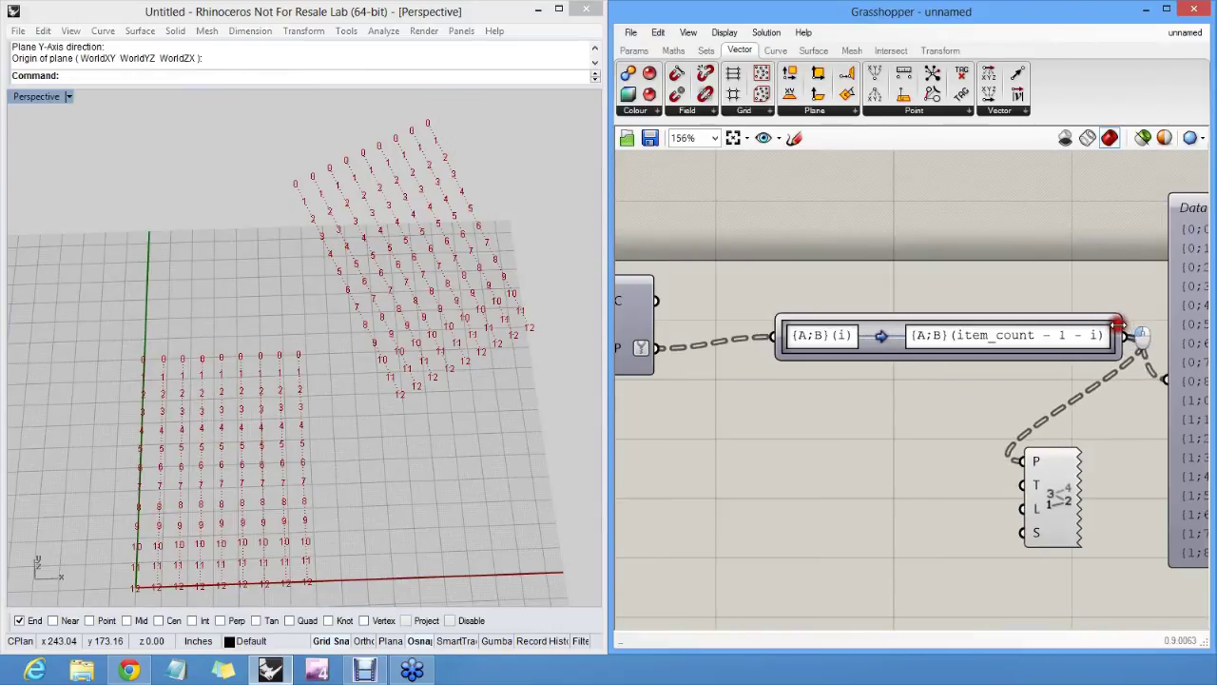
scroll(923, 332, "up", 3)
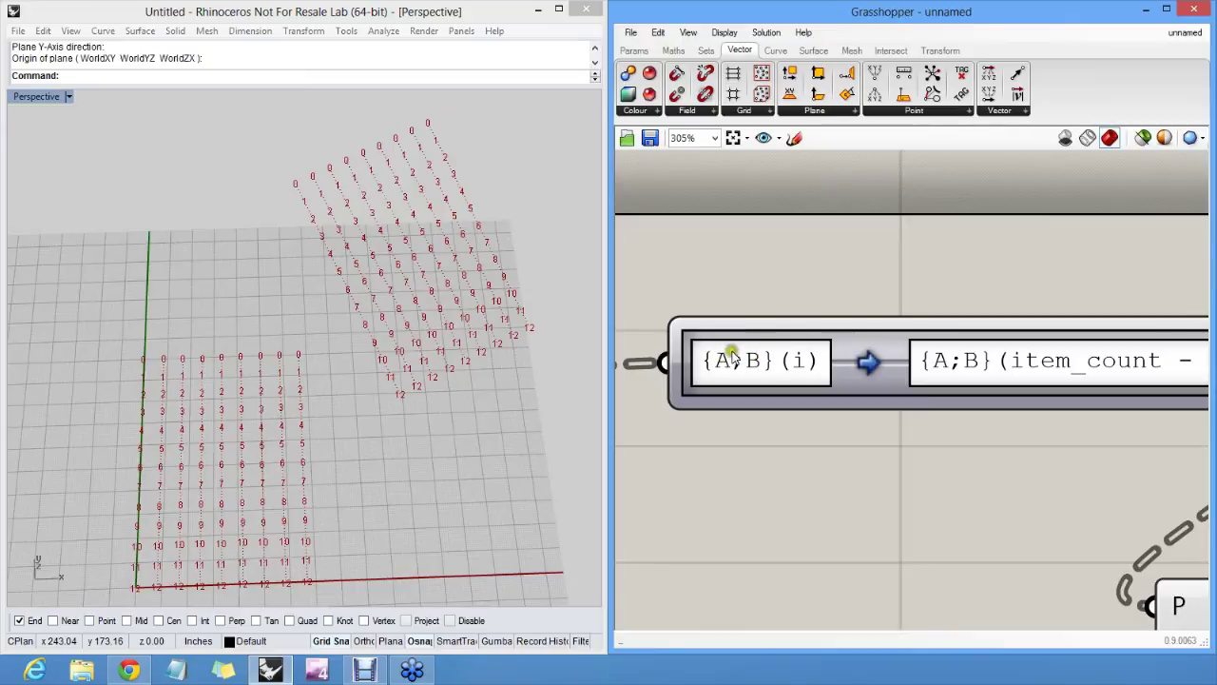
scroll(979, 369, "down", 1)
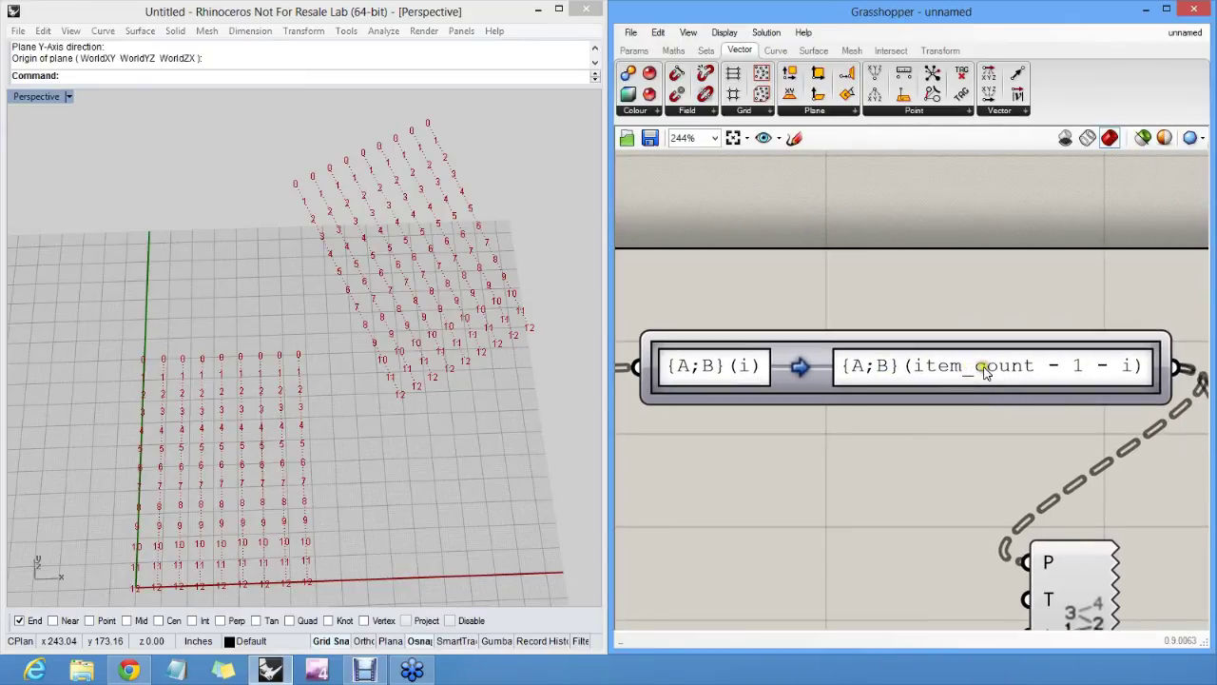
right_click_drag(985, 371, 987, 356)
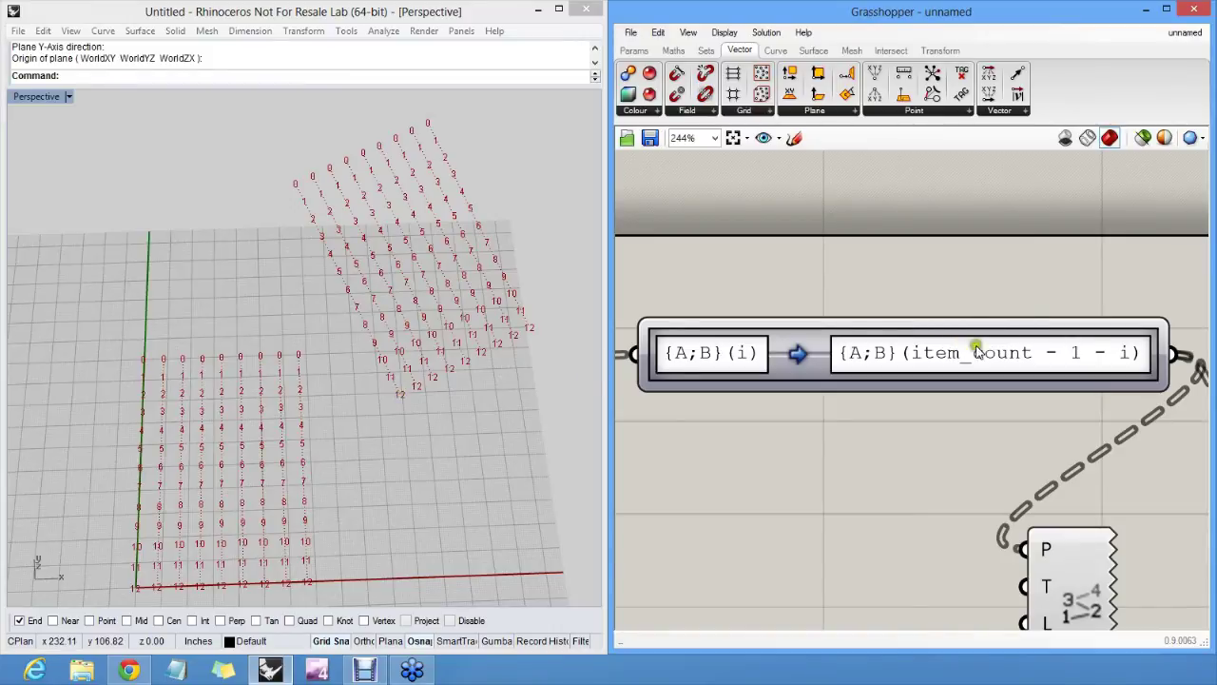
scroll(959, 346, "down", 2)
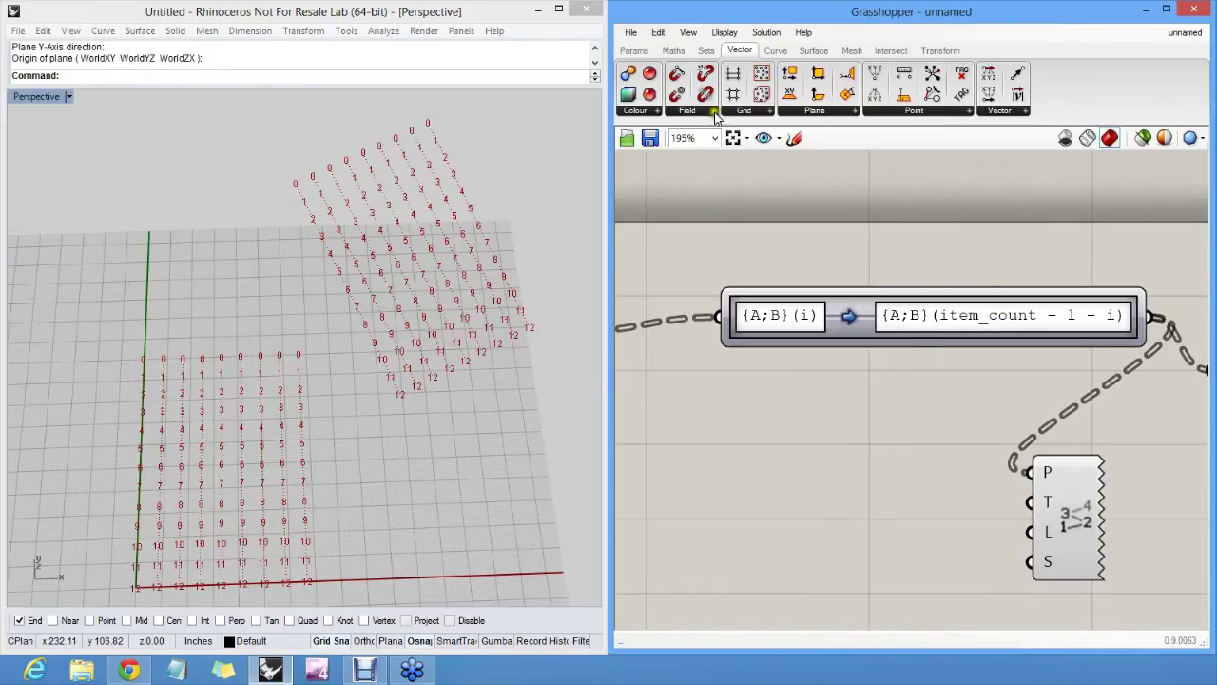
- Place an unwired Reverse List component from Sets > List on the canvas
left_click(706, 50)
left_click(649, 113)
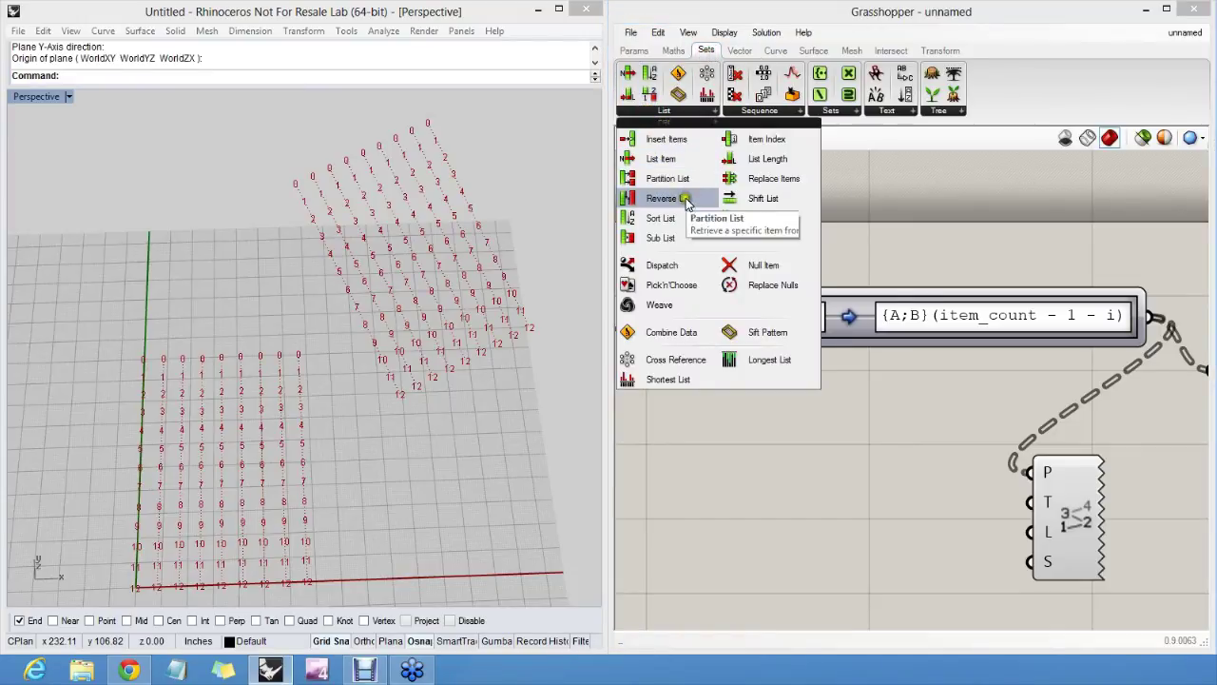
left_click_drag(681, 202, 861, 403)
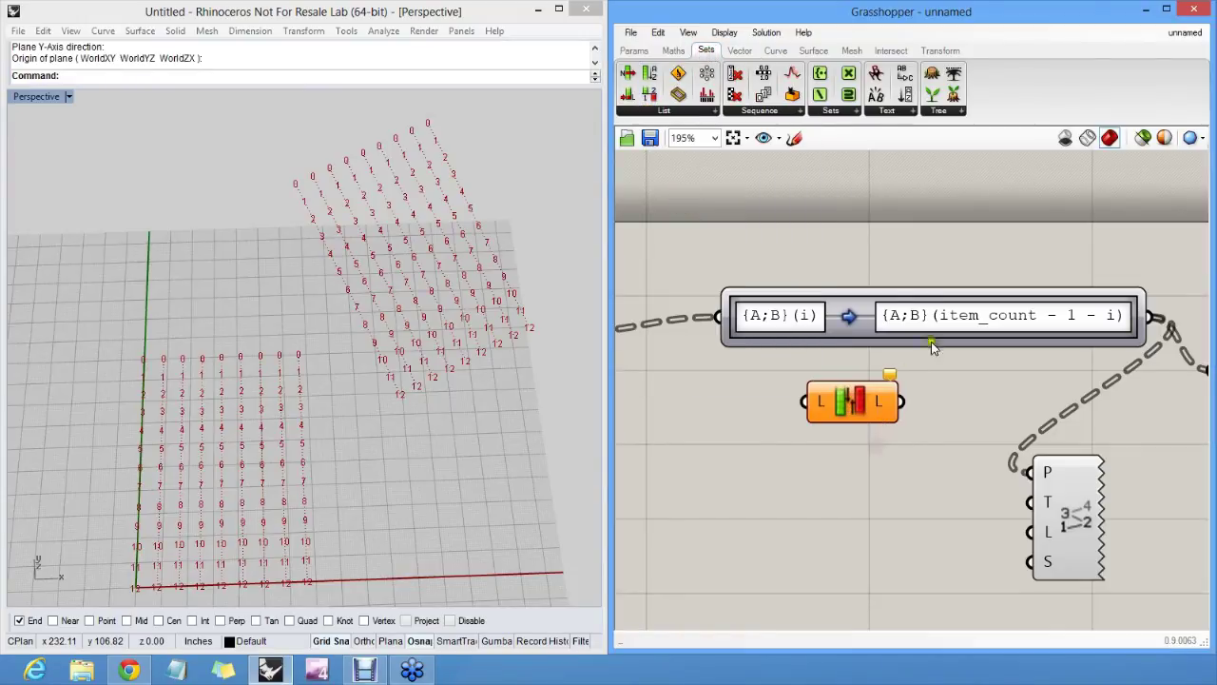
left_click(856, 404)
- Delete the Reverse List, apply a renumber mapping {A;B} to {path_index}, and narrow the Path Mapper
key("Delete")
right_click(866, 328)
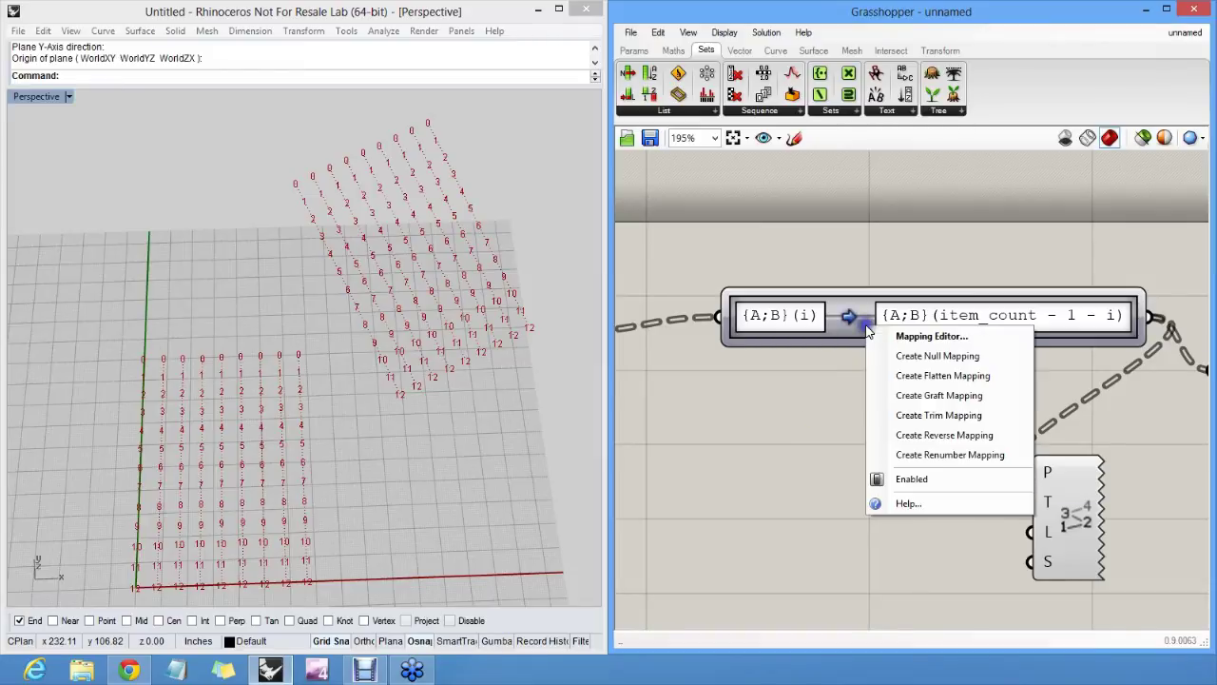
left_click(967, 454)
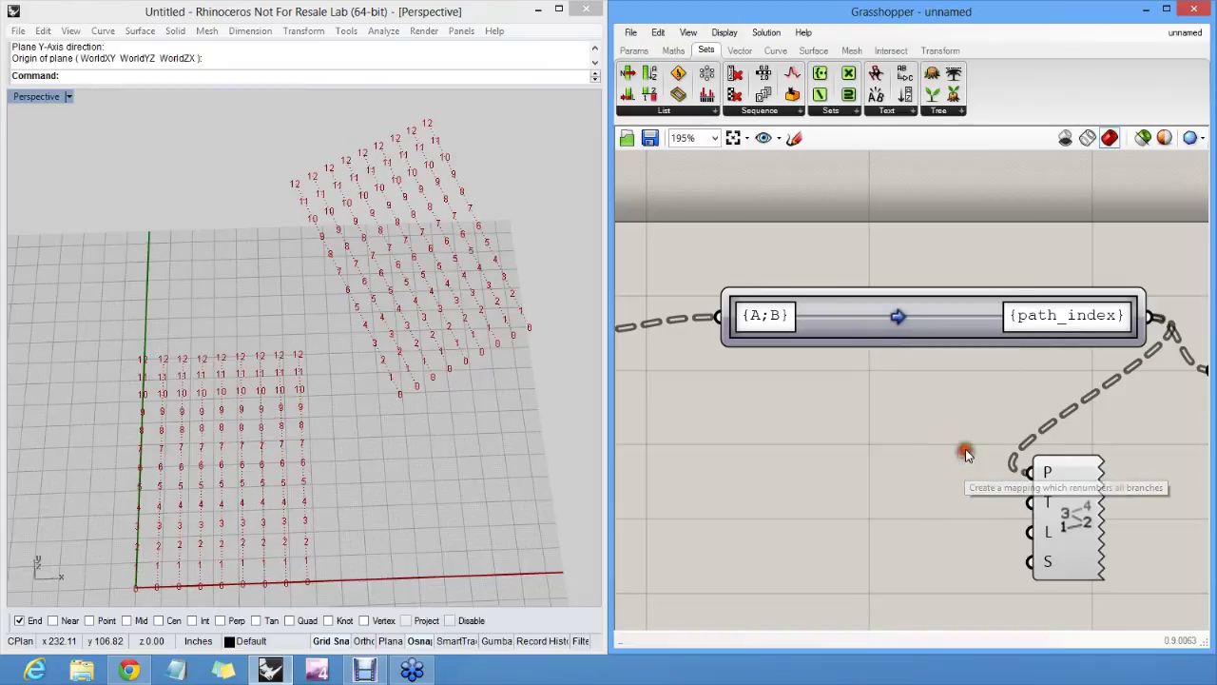
right_click_drag(966, 453, 966, 366)
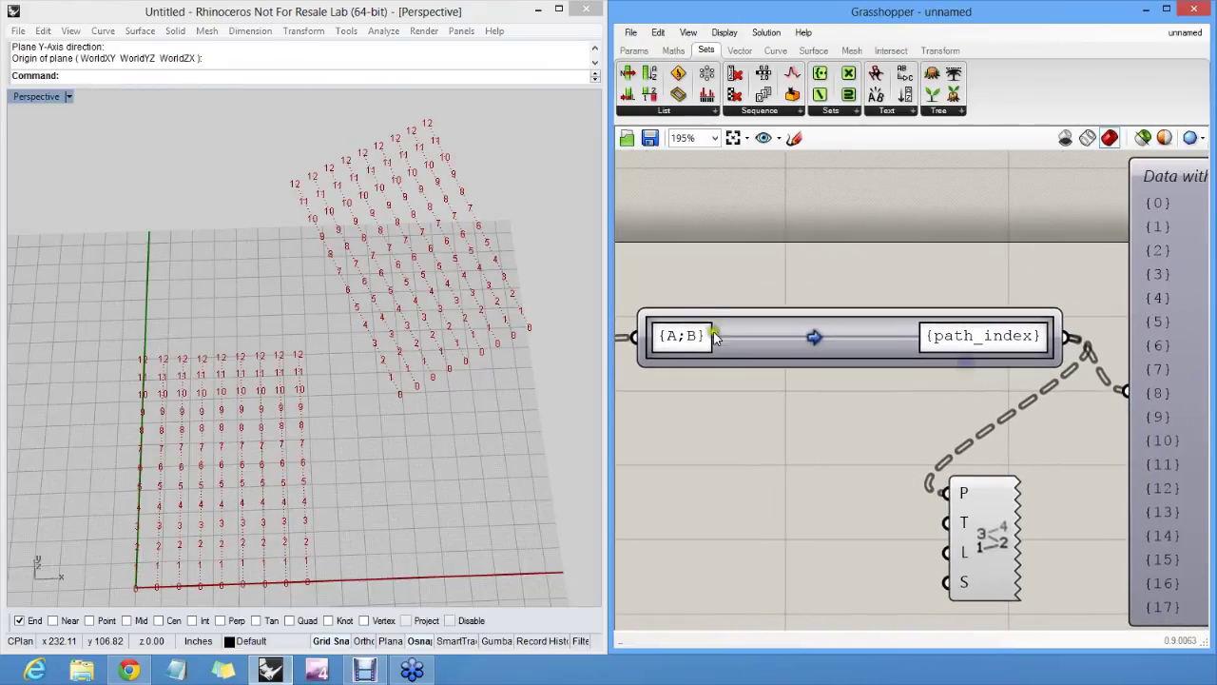
left_click_drag(1070, 324, 918, 338)
scroll(956, 361, "down", 1)
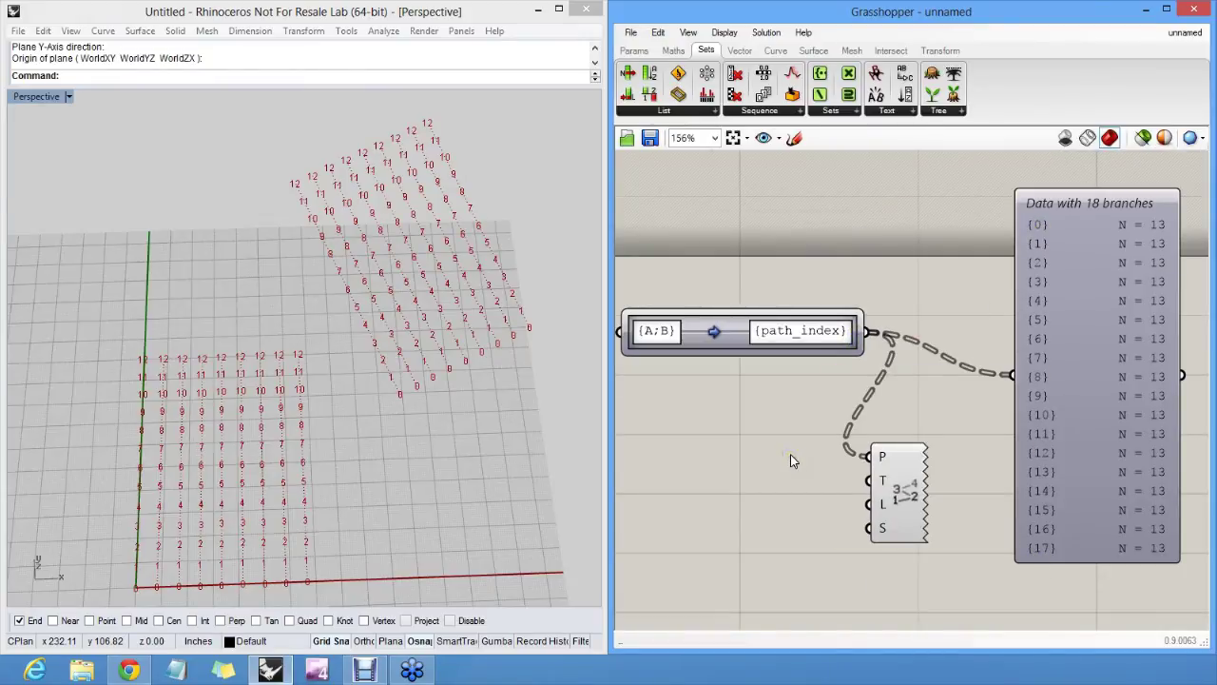
- Prefix the Path Mapper's target with a 5+ offset to the path index
double_click(778, 330)
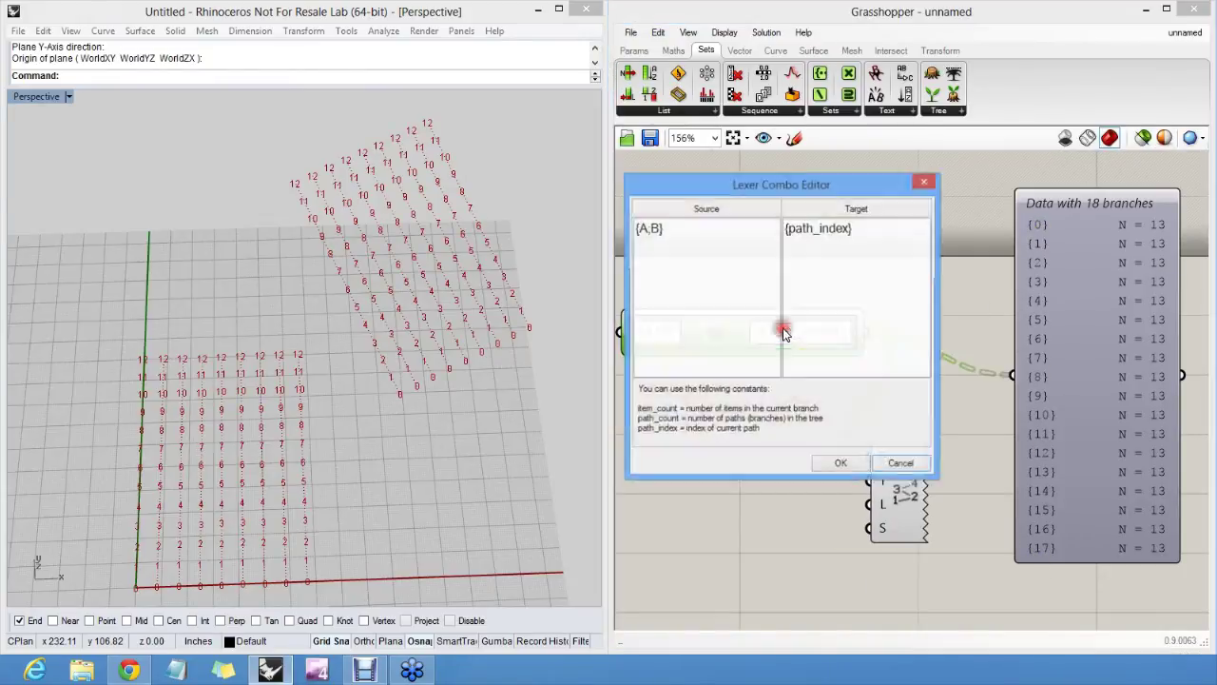
left_click(790, 230)
type("5+")
left_click(850, 465)
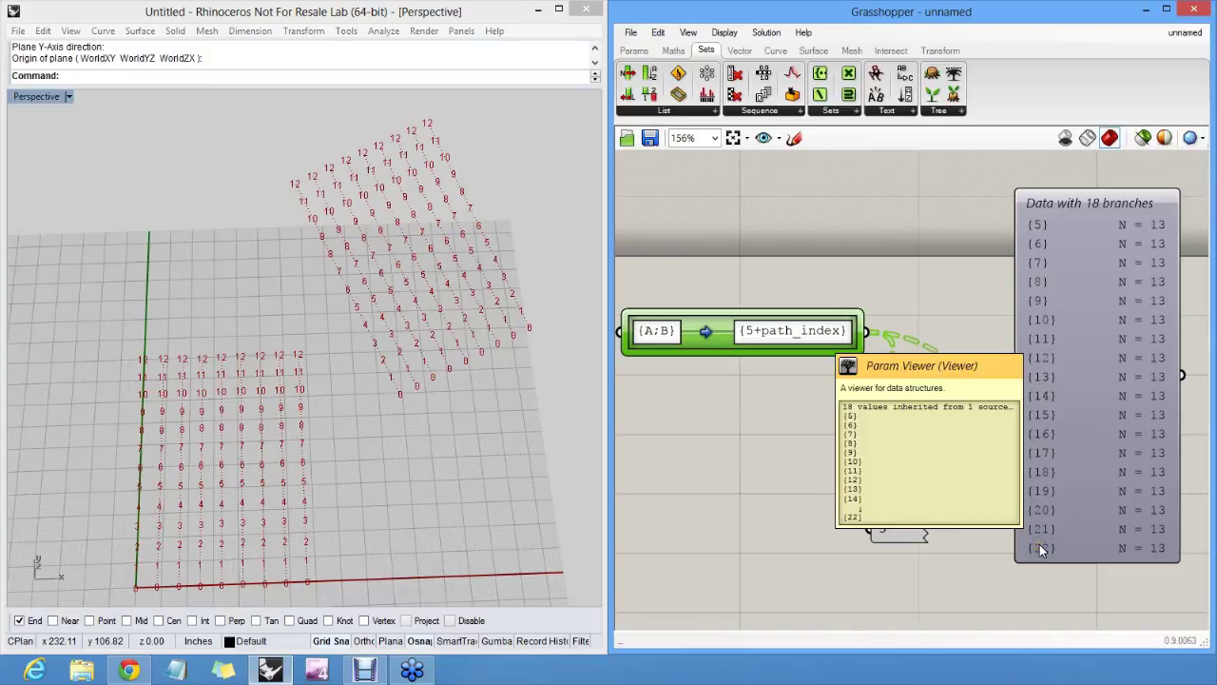
- Change the target to {path_index^2}, so the branches read {0}, {1}, {4} … {289}
left_click(778, 330)
double_click(778, 330)
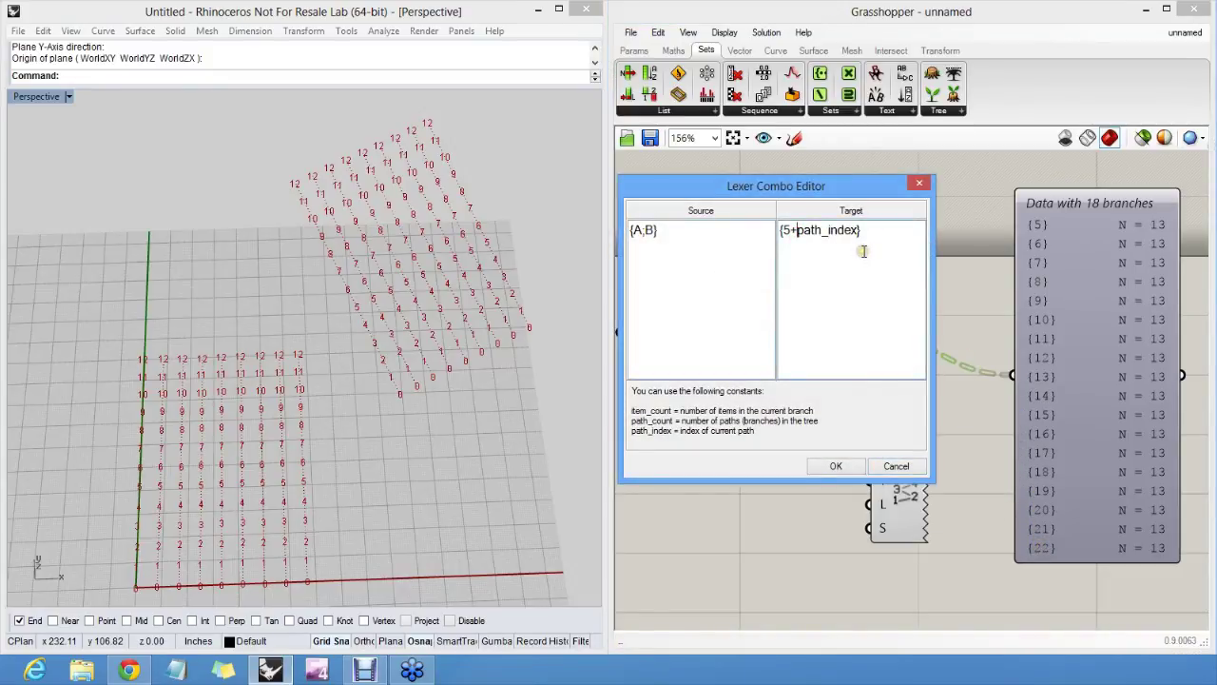
key("BackSpace")
key("BackSpace")
left_click(836, 466)
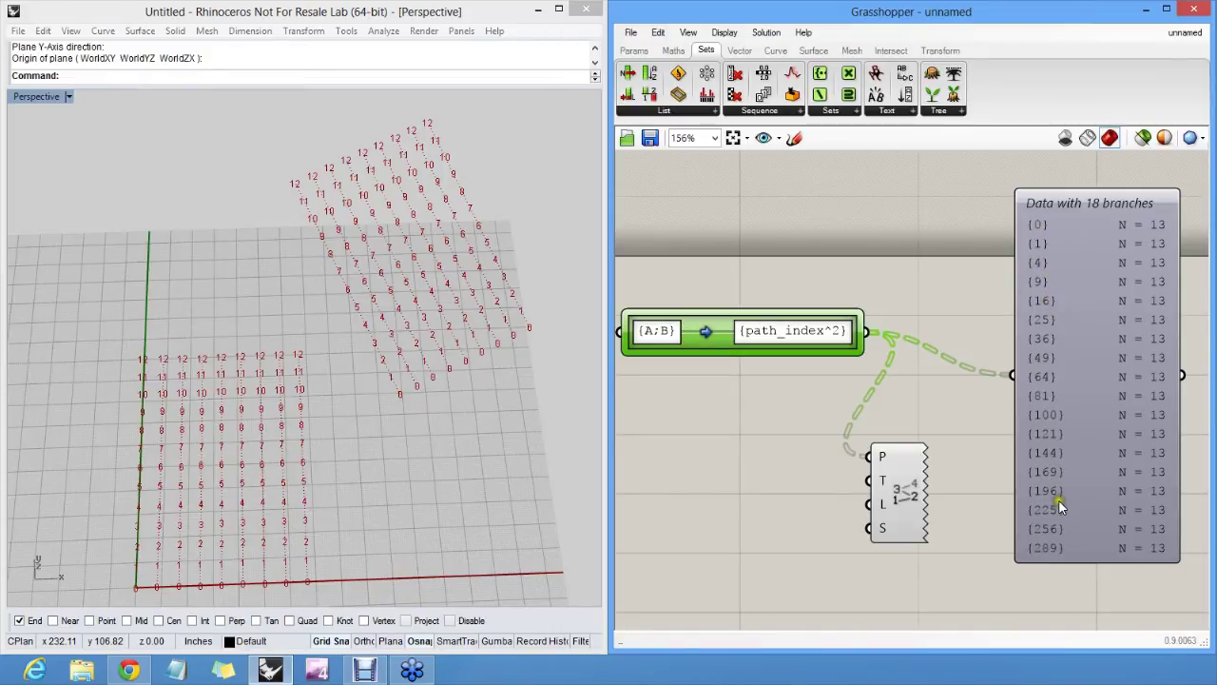
right_click_drag(776, 342, 842, 337)
double_click(873, 328)
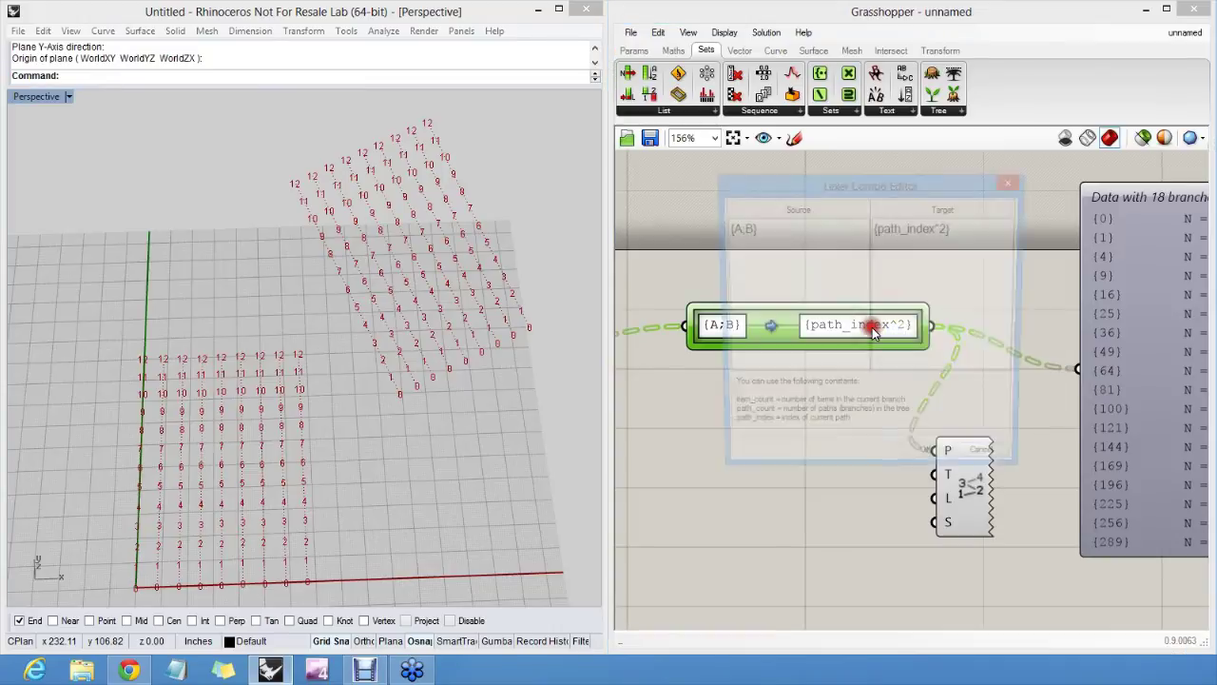
left_click(946, 235)
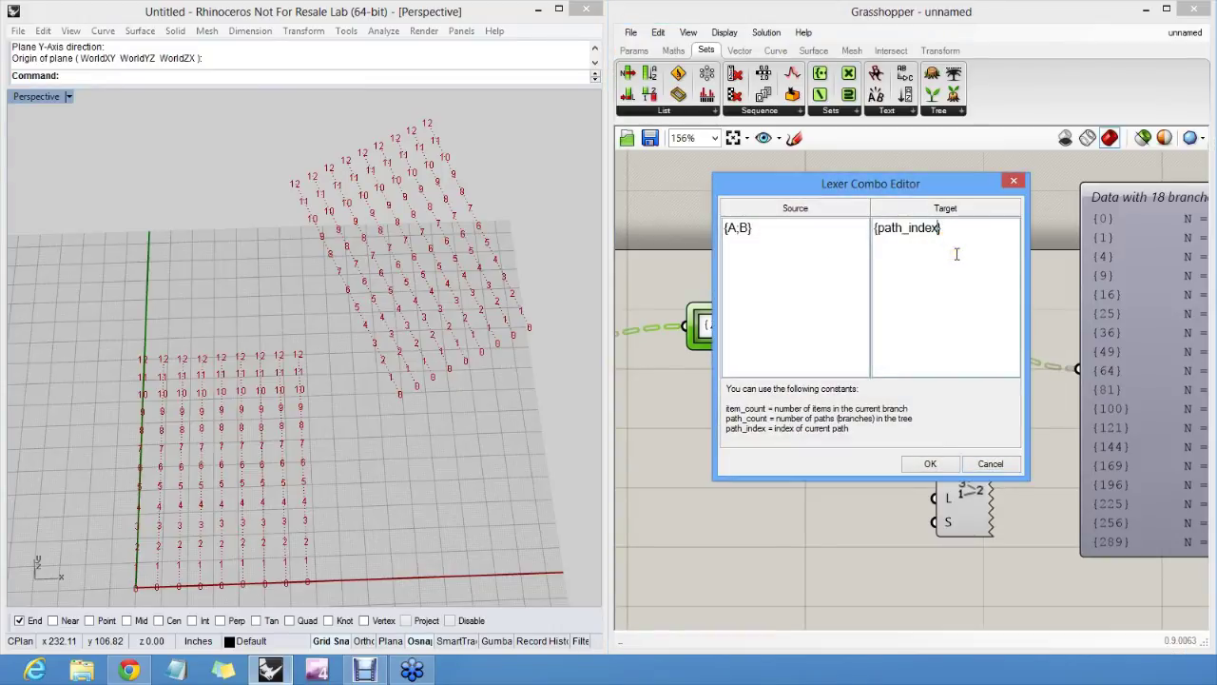
left_click(930, 464)
scroll(1000, 280, "down", 2)
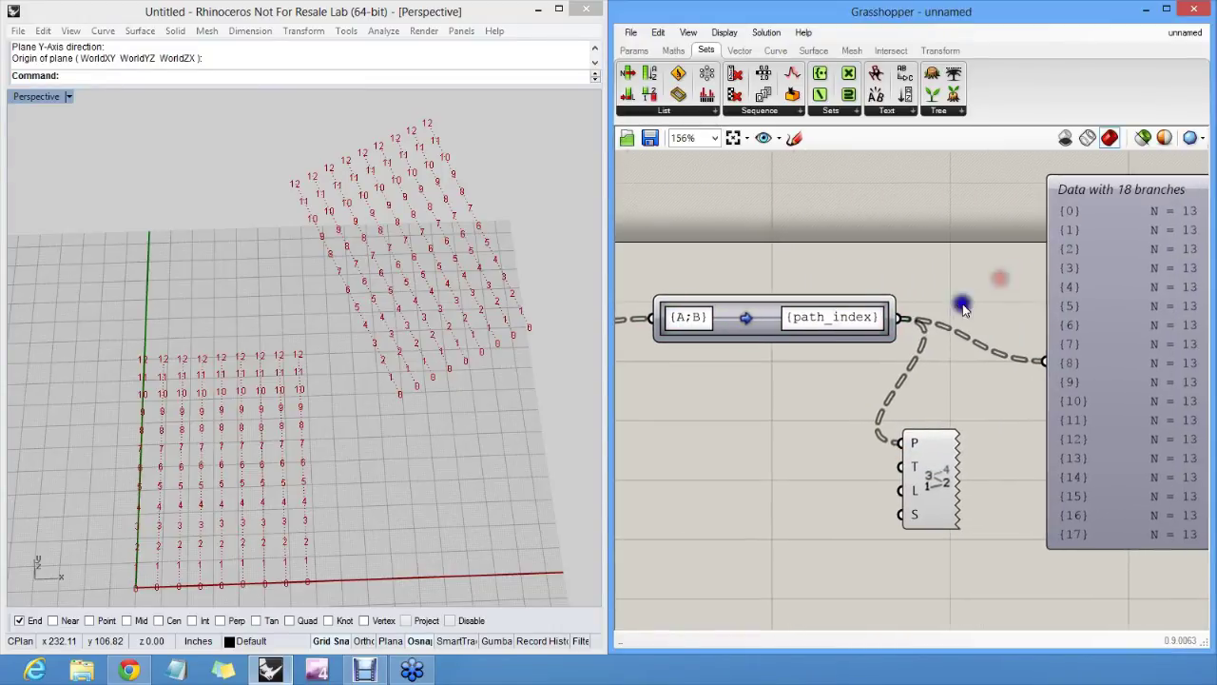
scroll(884, 329, "up", 2)
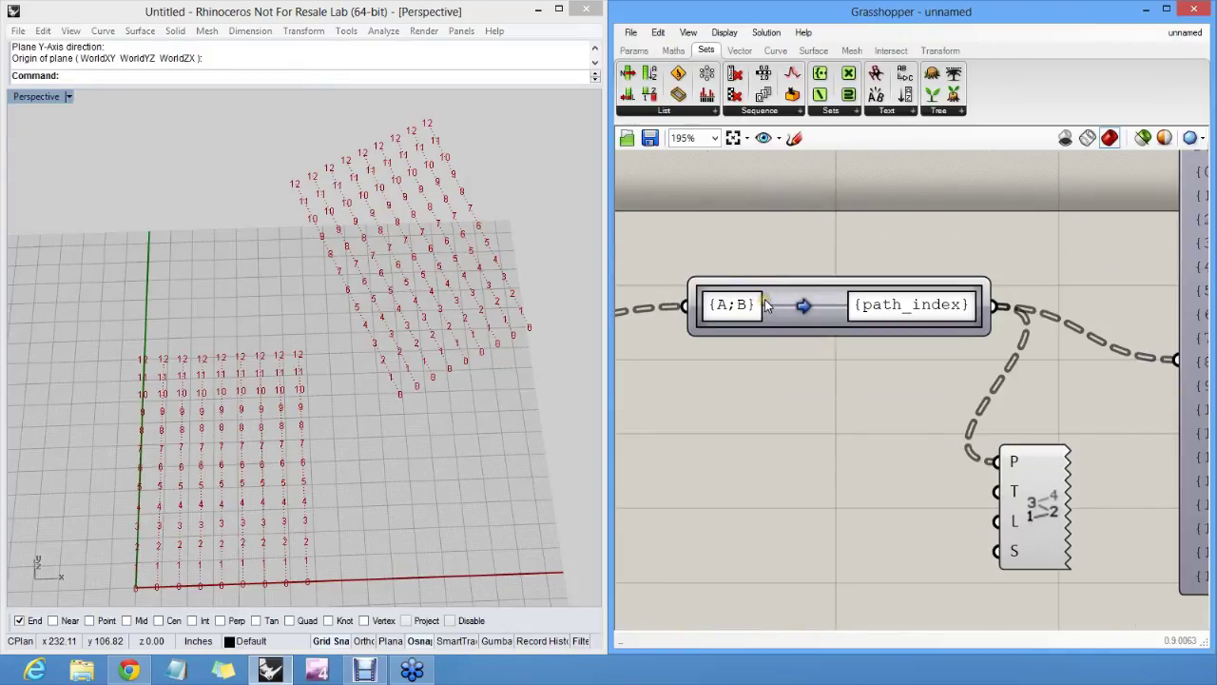
scroll(779, 317, "down", 2)
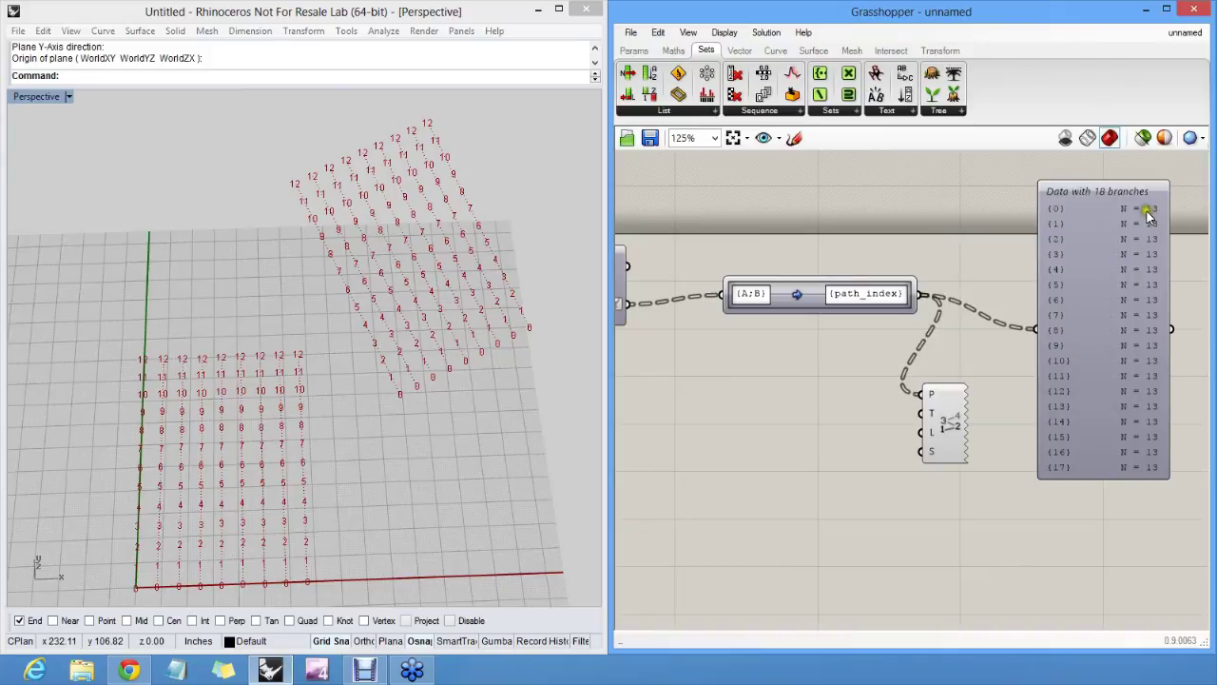
left_click(917, 280)
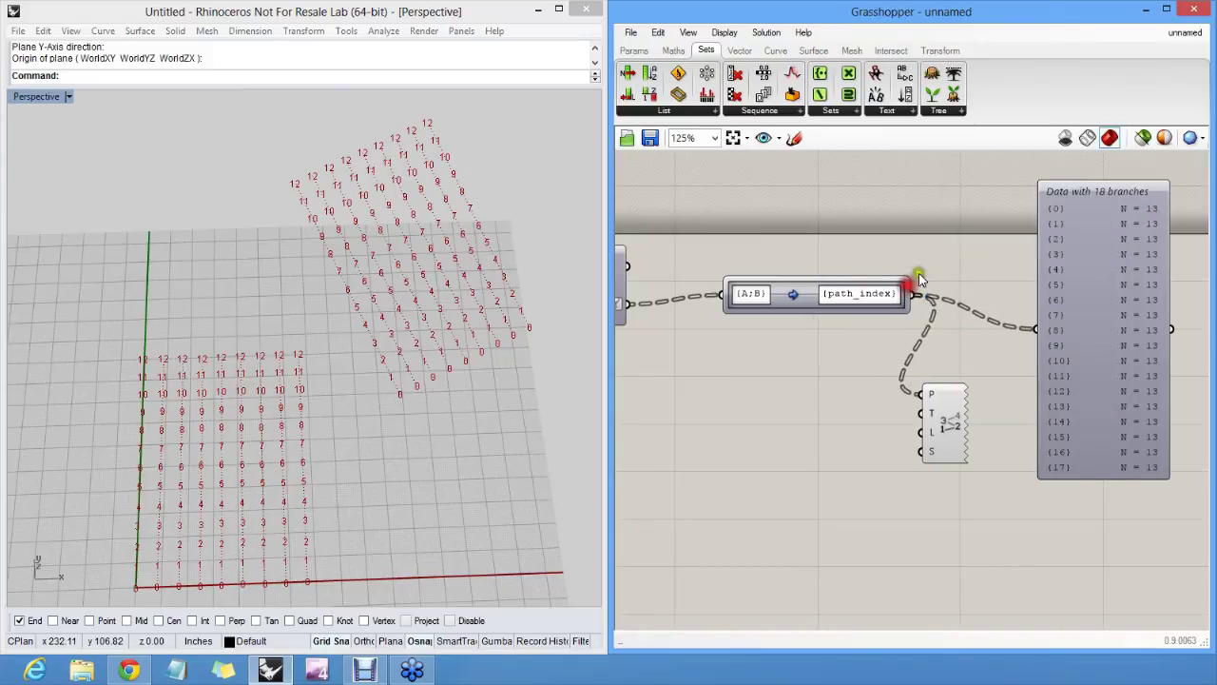
scroll(760, 295, "up", 3)
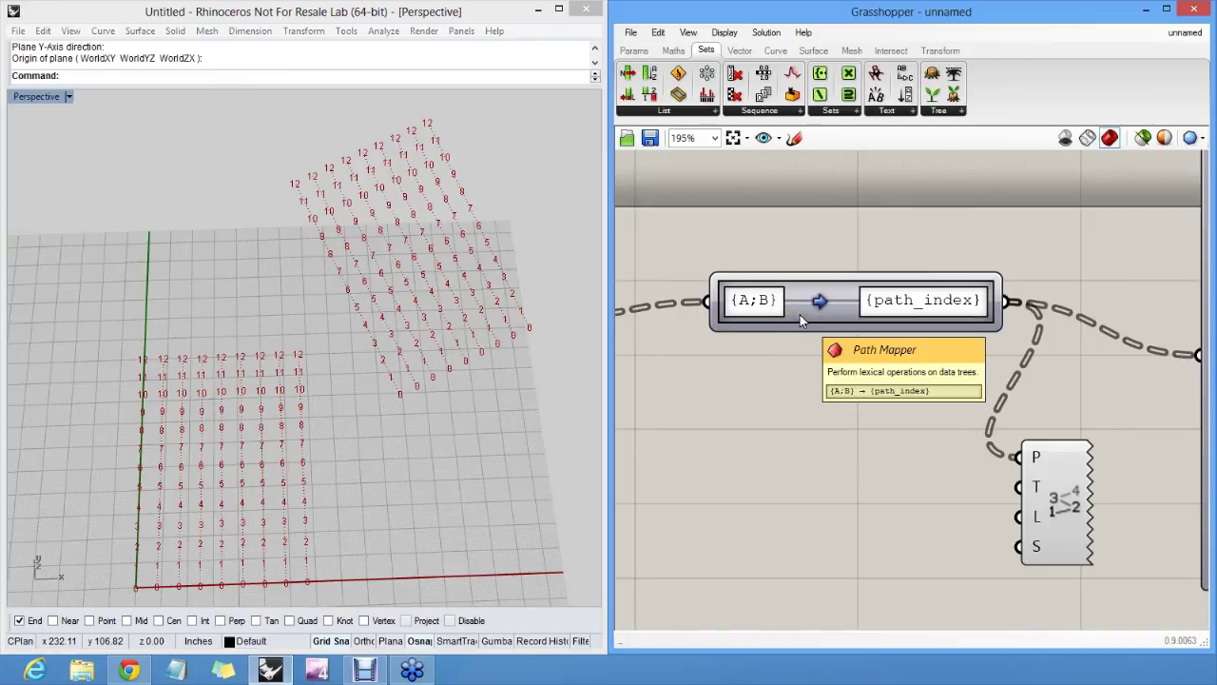
scroll(861, 329, "down", 3)
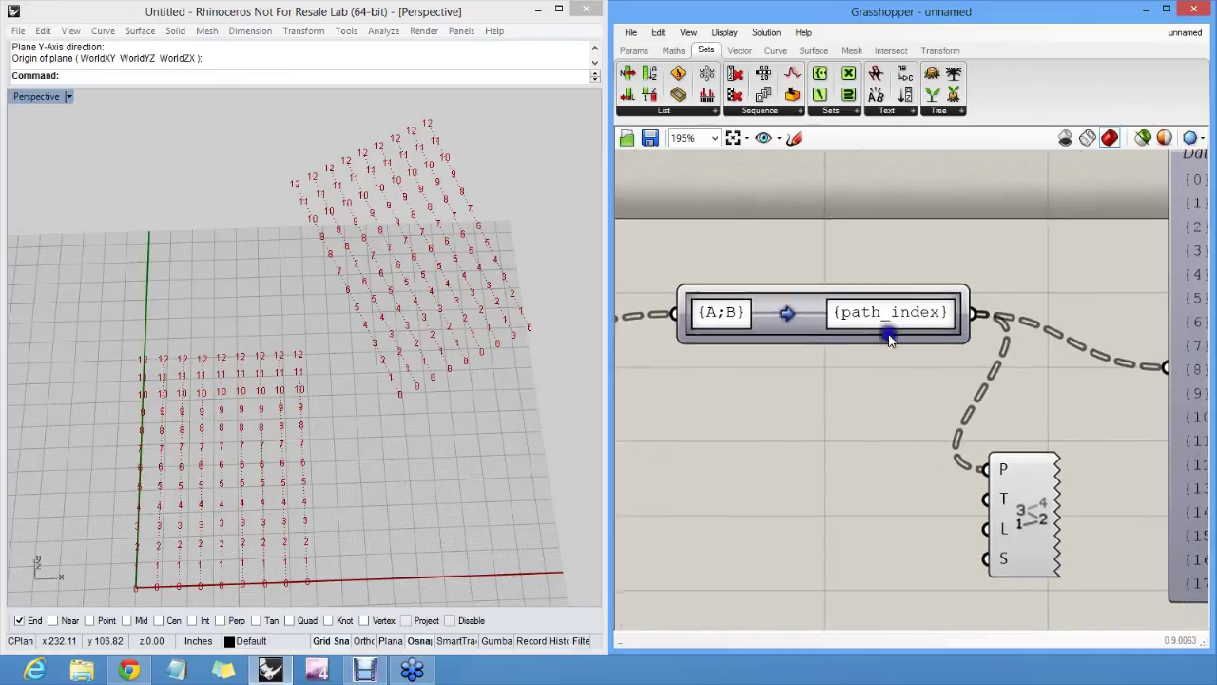
scroll(854, 339, "up", 1)
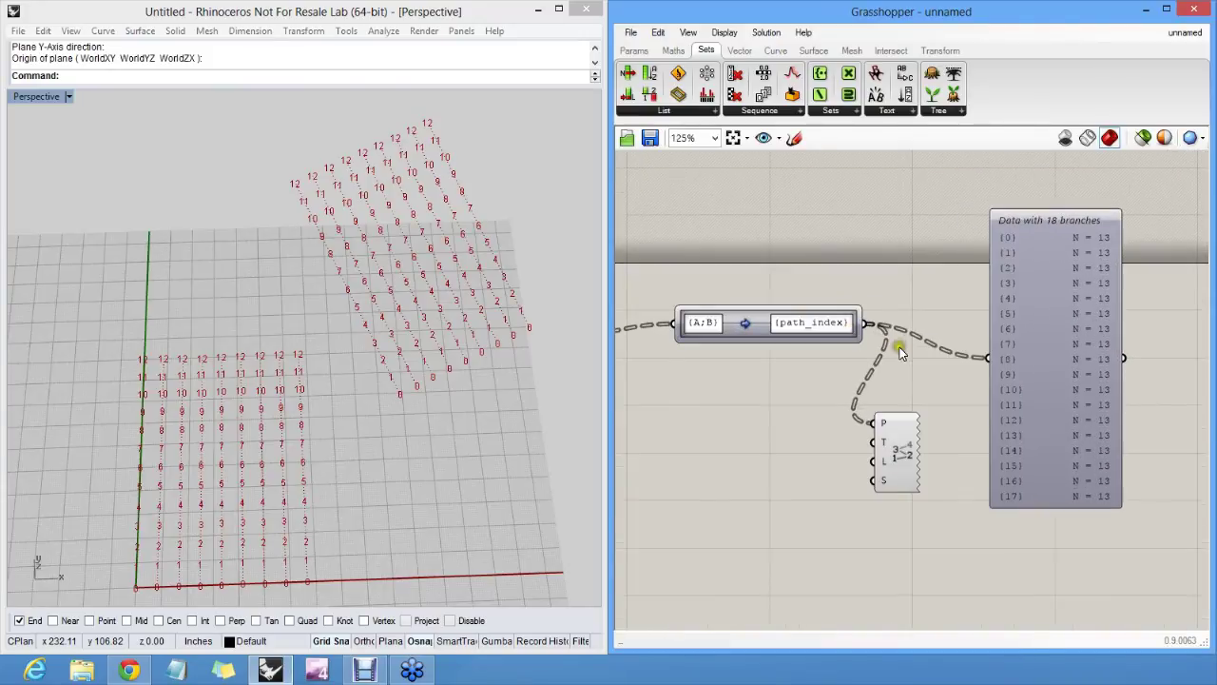
left_click_drag(904, 428, 905, 468)
left_click(843, 358)
- Set the Path Mapper to map {A;B}(i) to {A;B}(i*2), giving 25-item lists
double_click(776, 327)
left_click(682, 251)
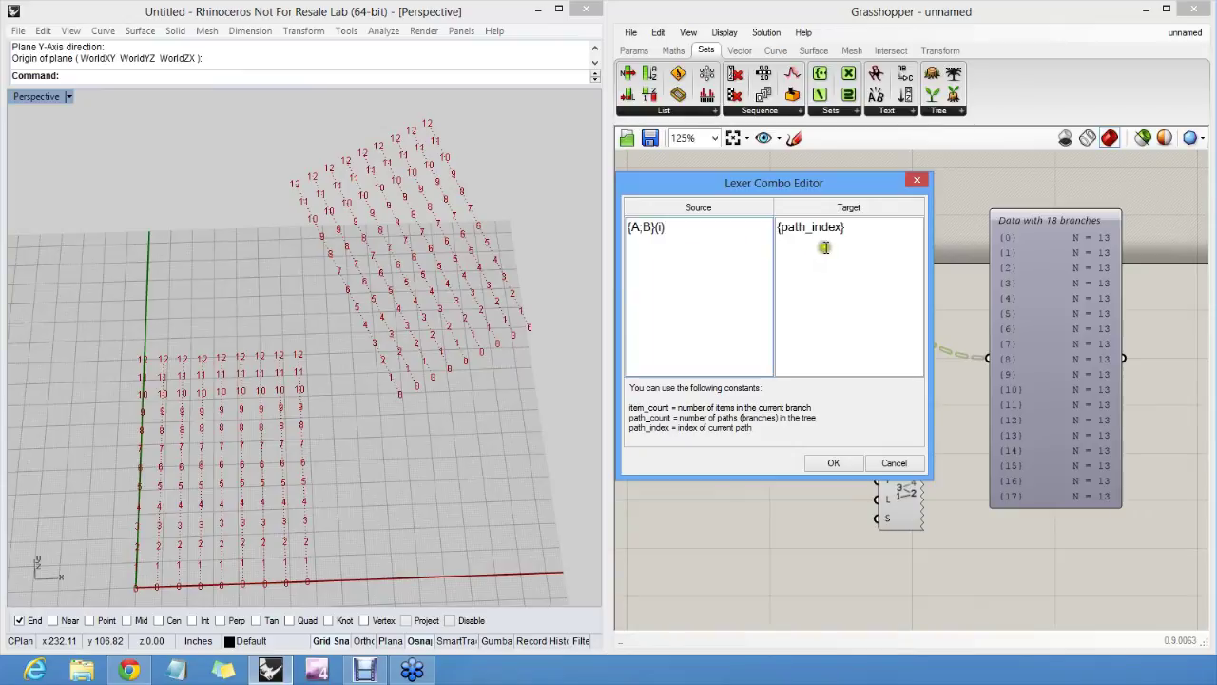
left_click_drag(839, 240, 785, 234)
type("{A,B}(i*2")
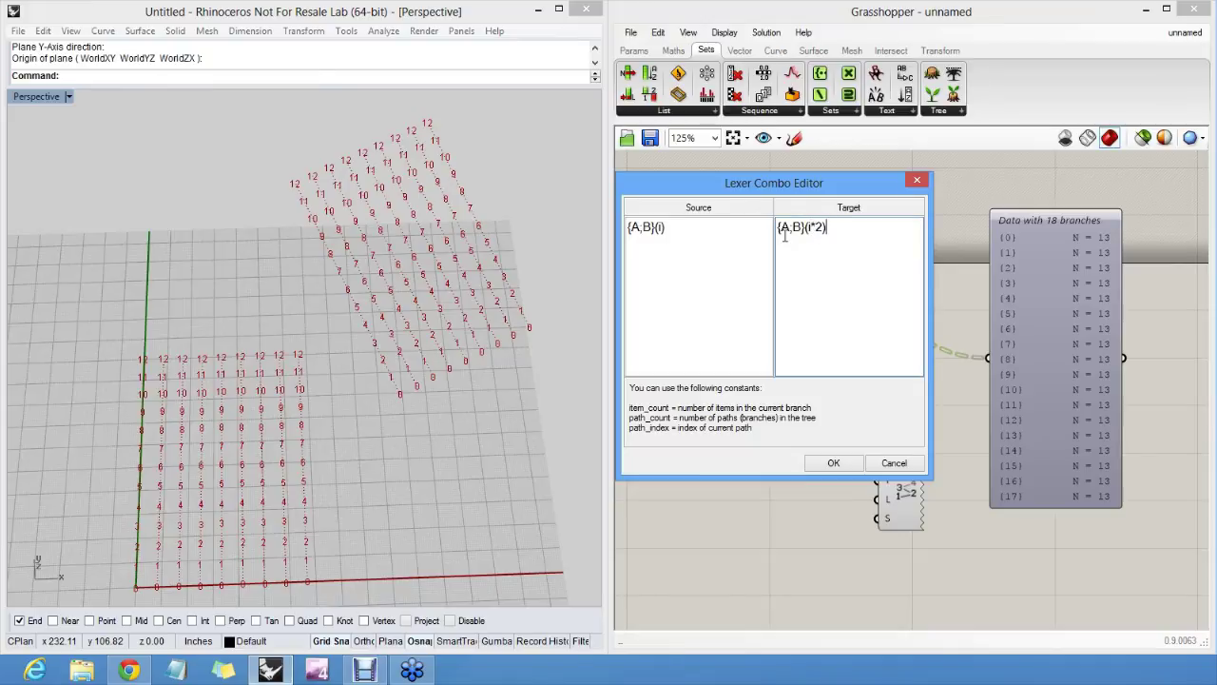
left_click(828, 462)
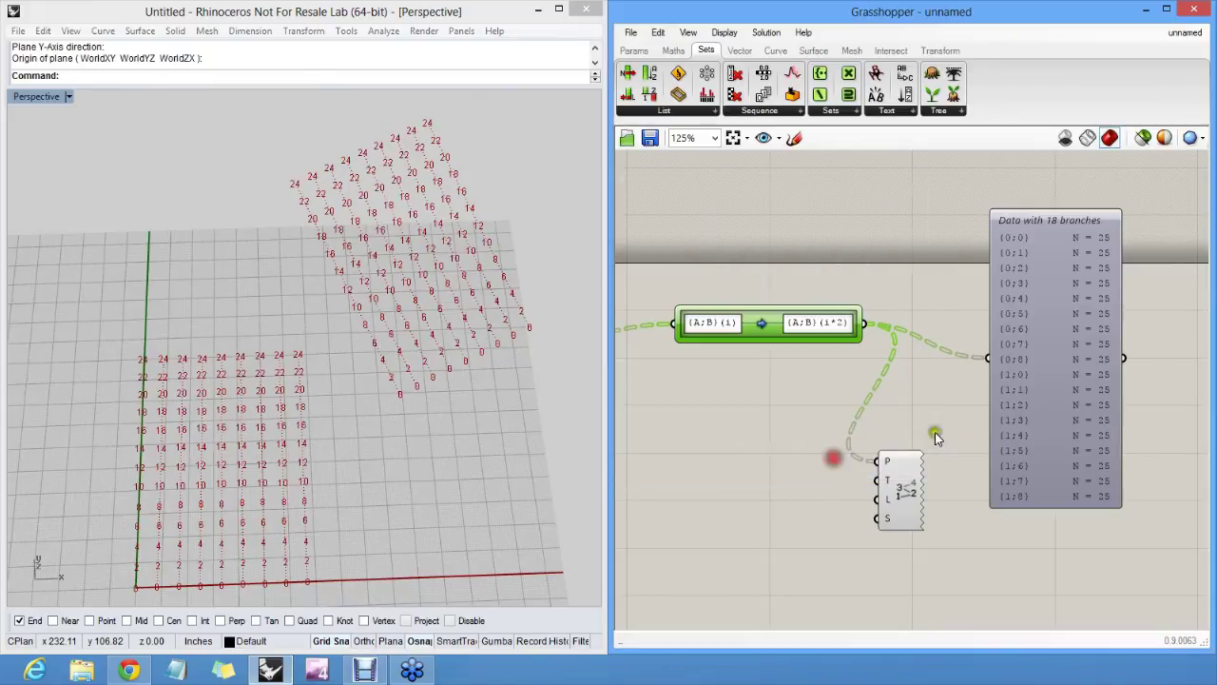
- Widen the data panel and reposition it up and to the right
left_click_drag(1121, 310, 1137, 306)
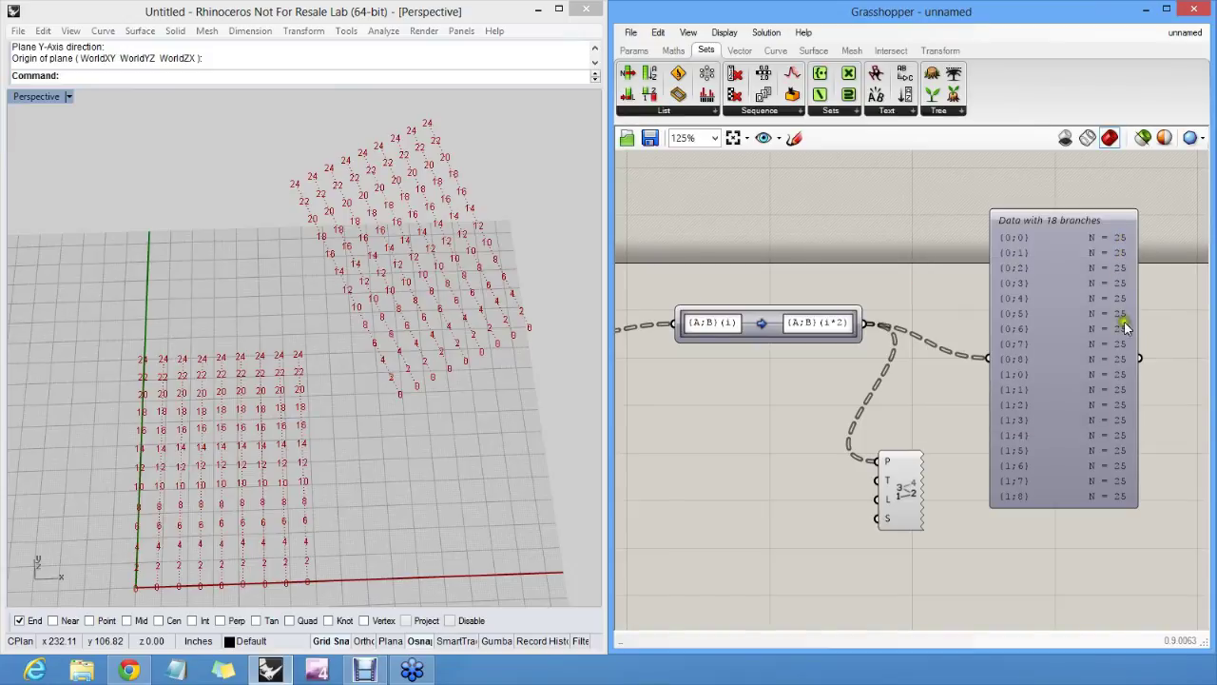
right_click_drag(766, 388, 884, 357)
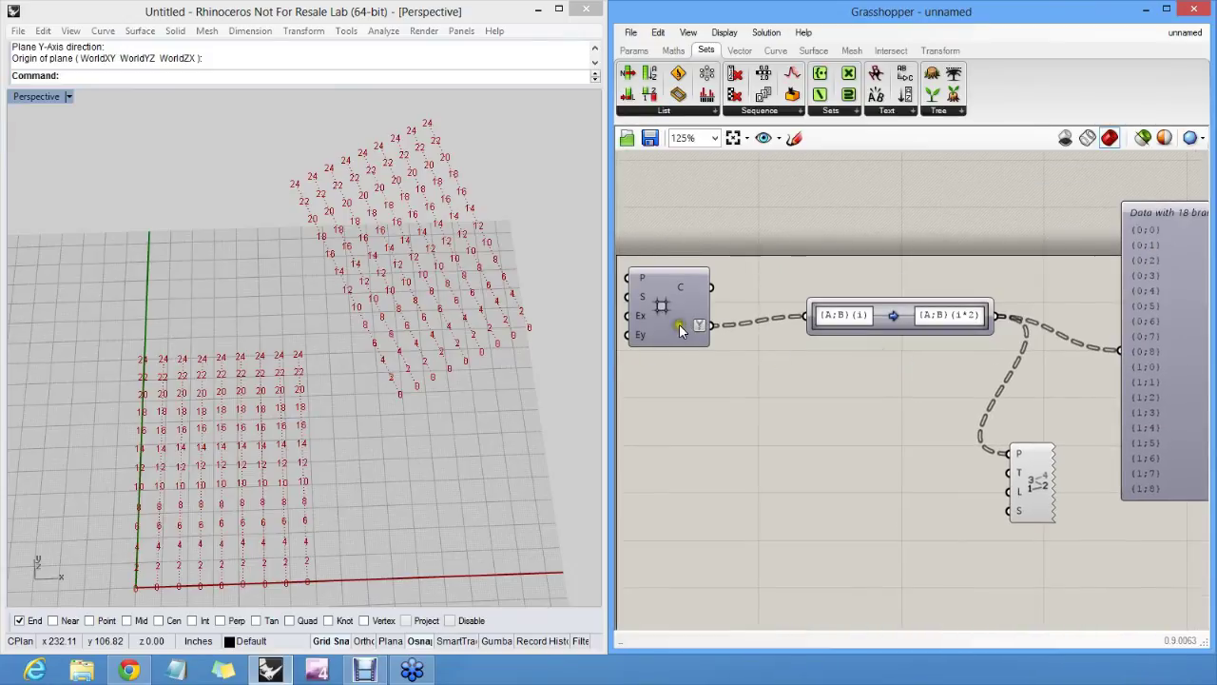
mouse_move(681, 328)
right_click_drag(1095, 332, 918, 336)
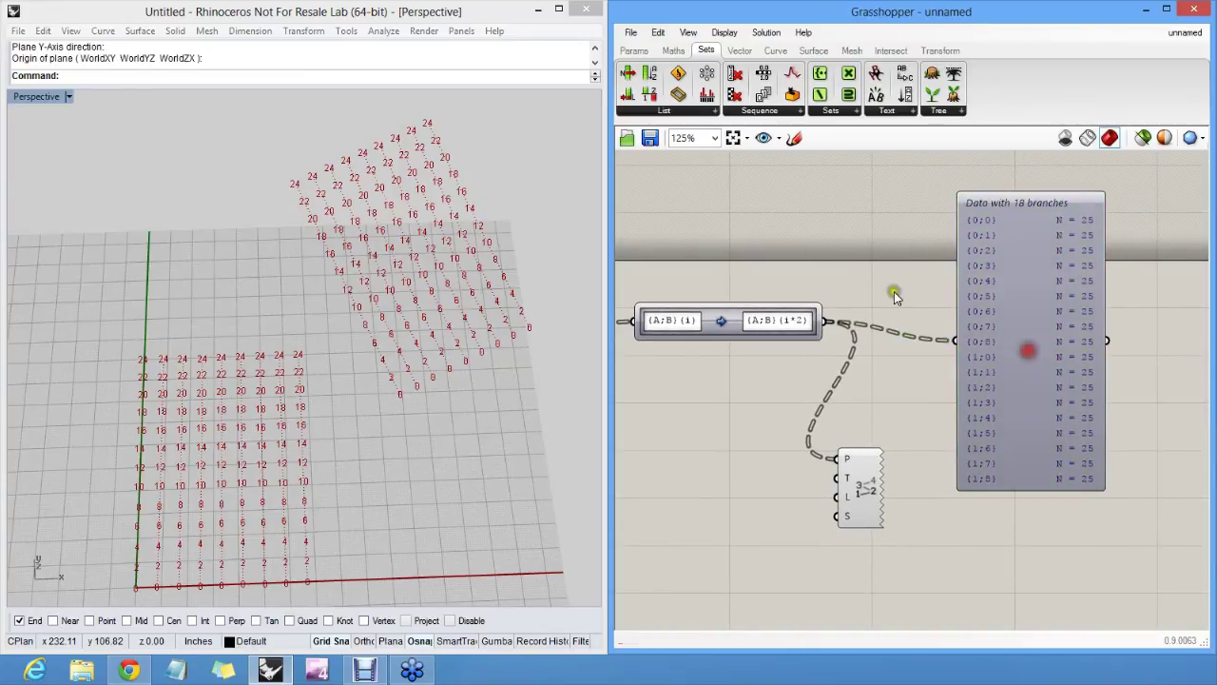
right_click_drag(891, 288, 813, 264)
left_click_drag(920, 262, 970, 234)
- Add a Panel wired to the Path Mapper output and enlarge it to show <null> entries at odd indices
left_click(836, 218)
left_click(634, 51)
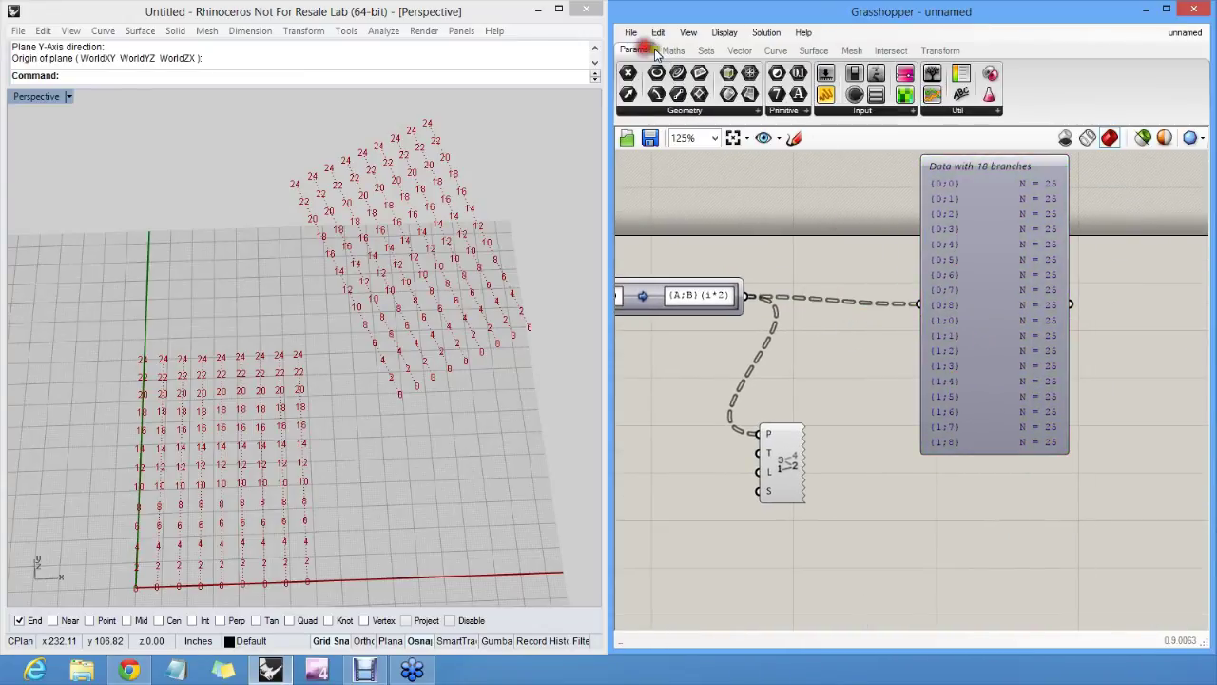
left_click_drag(823, 94, 911, 435)
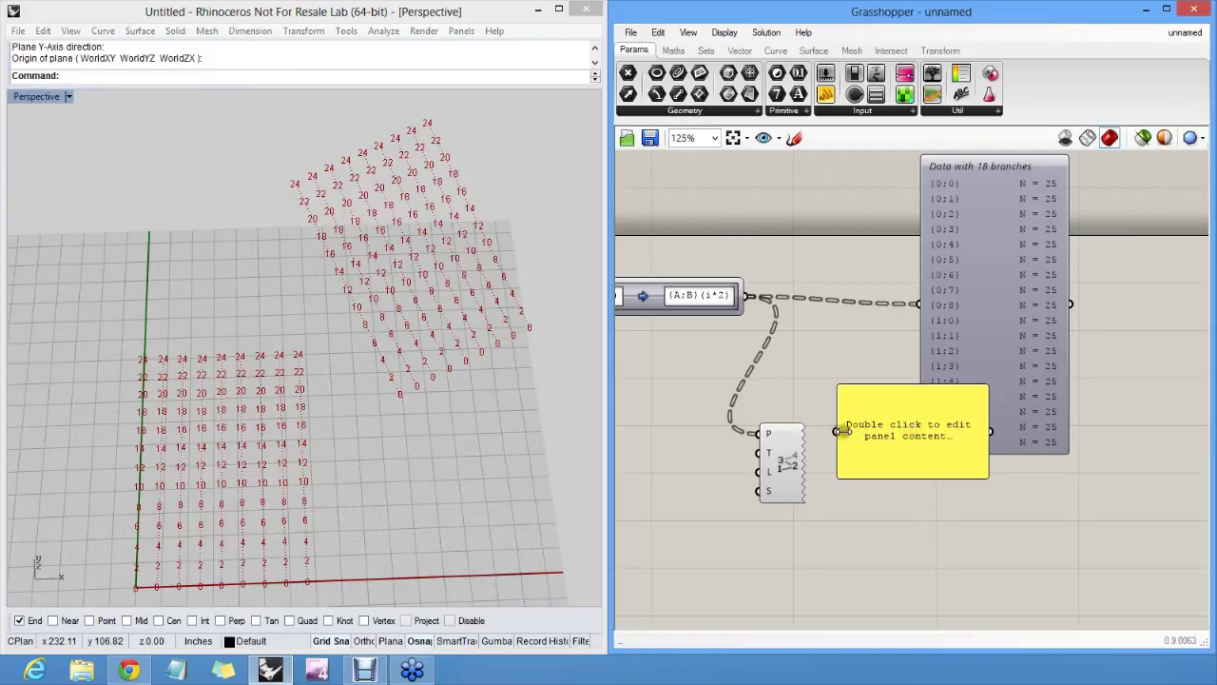
left_click_drag(835, 432, 752, 297)
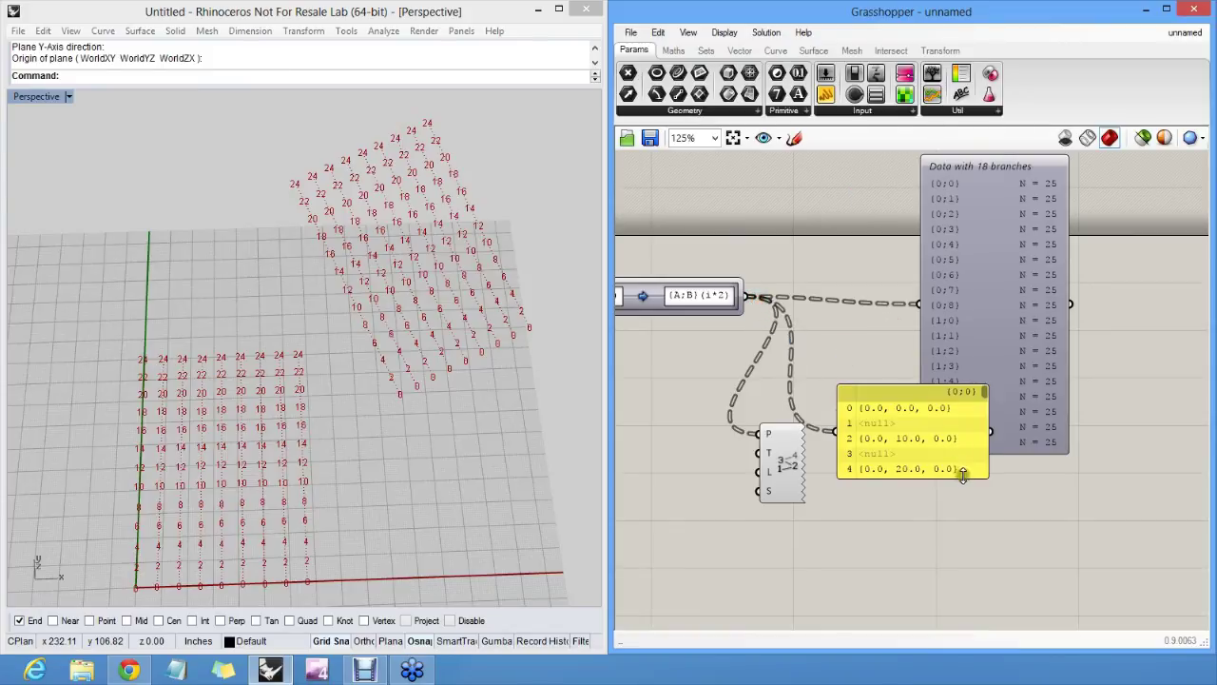
left_click_drag(963, 475, 973, 576)
scroll(924, 399, "up", 5)
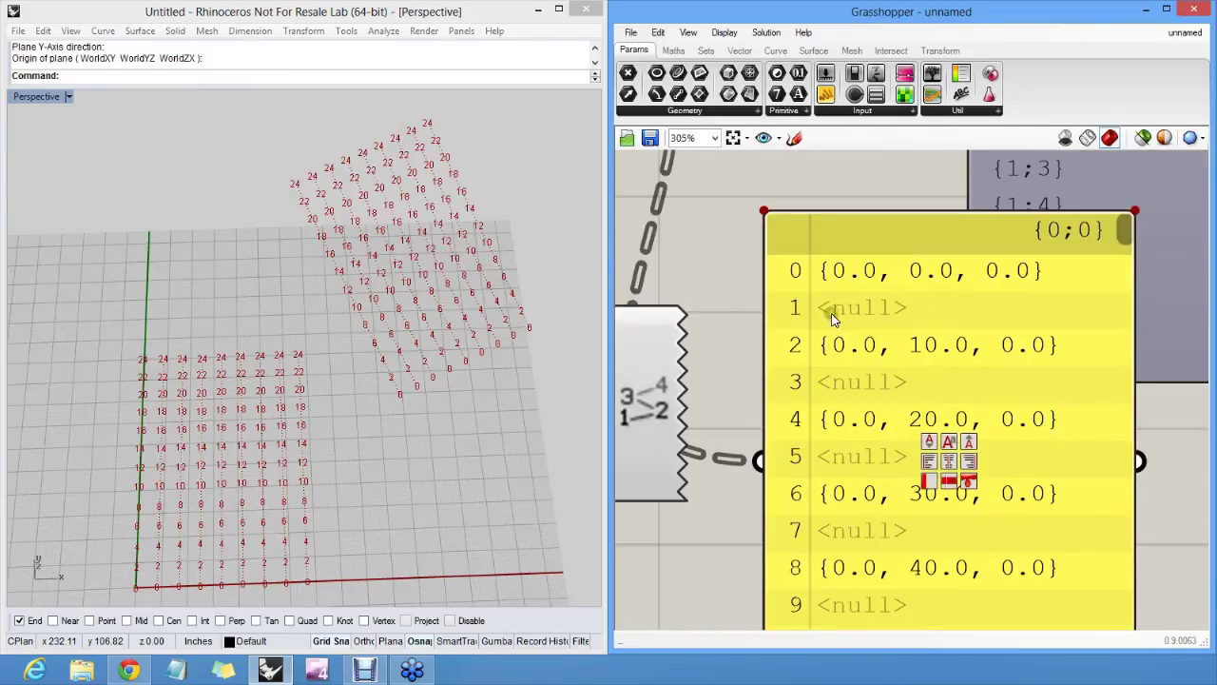
scroll(832, 320, "down", 1)
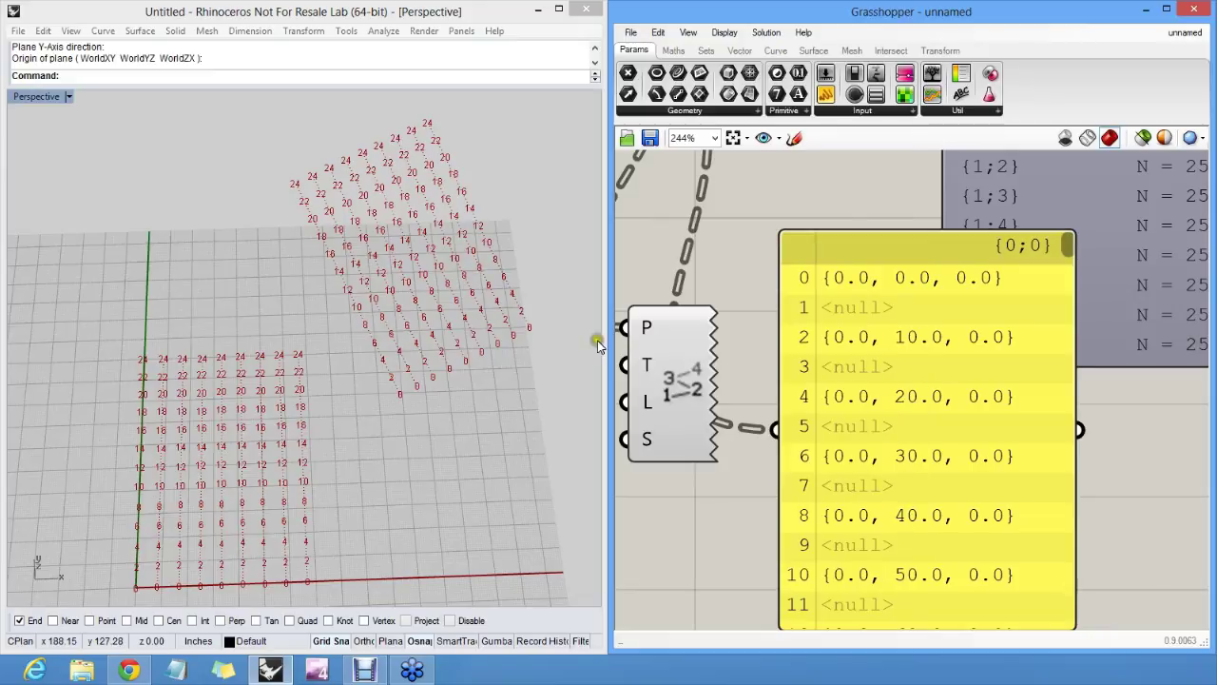
- Inspect the Rhino point labels on both grids, which now run 0–24 in even steps
scroll(422, 361, "up", 5)
scroll(426, 287, "up", 3)
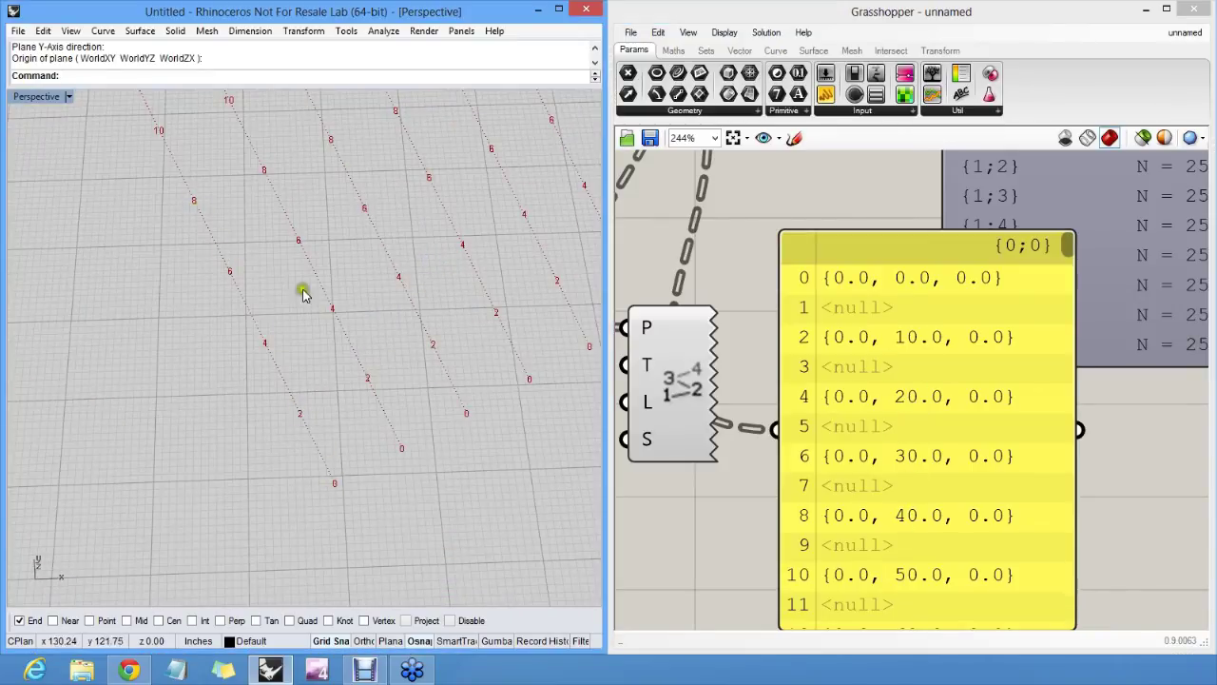
scroll(371, 390, "down", 5)
right_click_drag(378, 408, 361, 371)
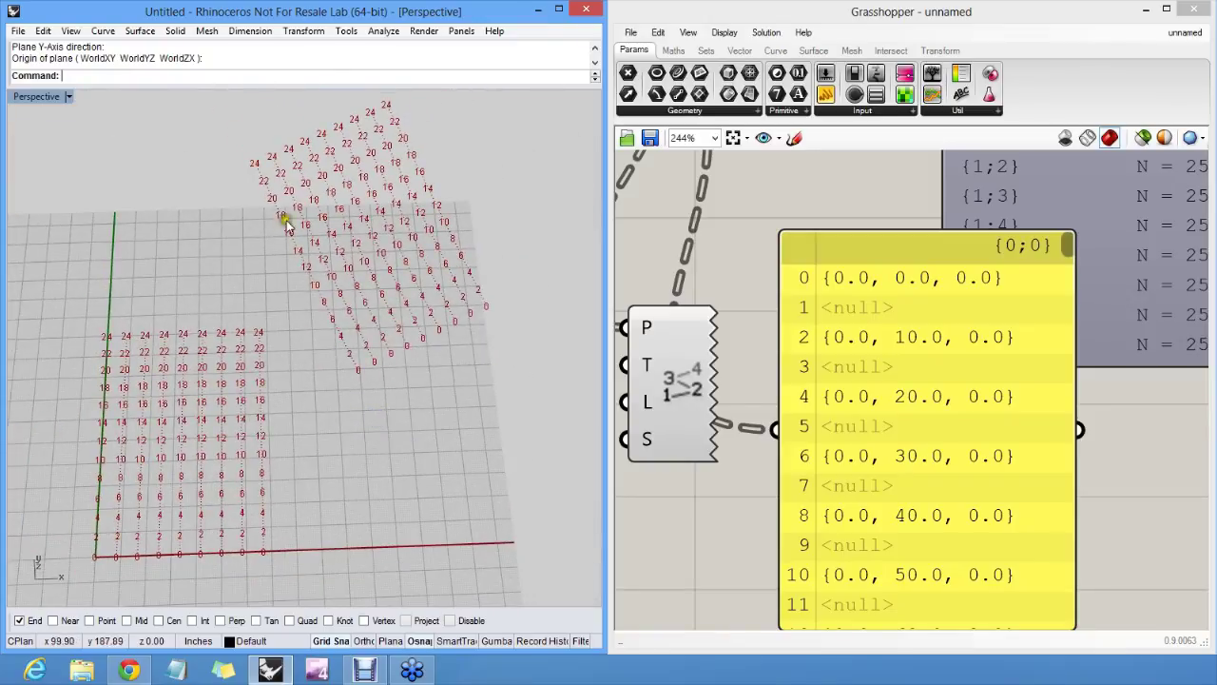
- Delete the yellow point-listing panel from the Grasshopper canvas
left_click(902, 326)
key("Delete")
scroll(897, 407, "down", 2)
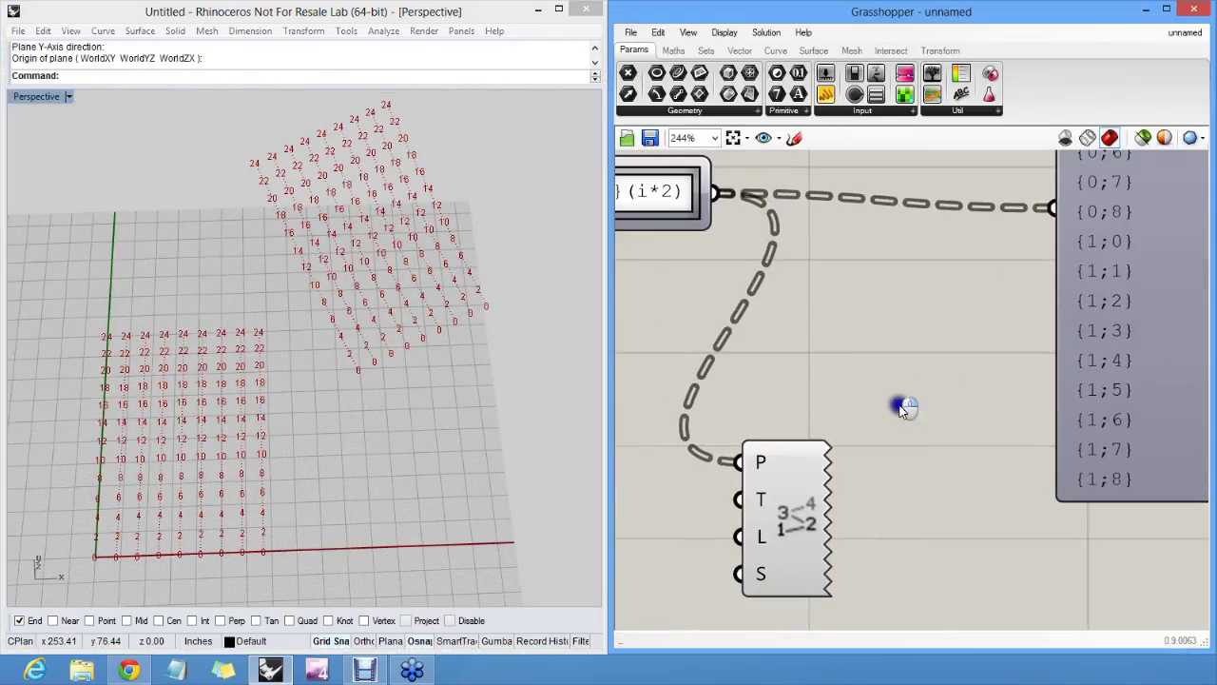
left_click(907, 279)
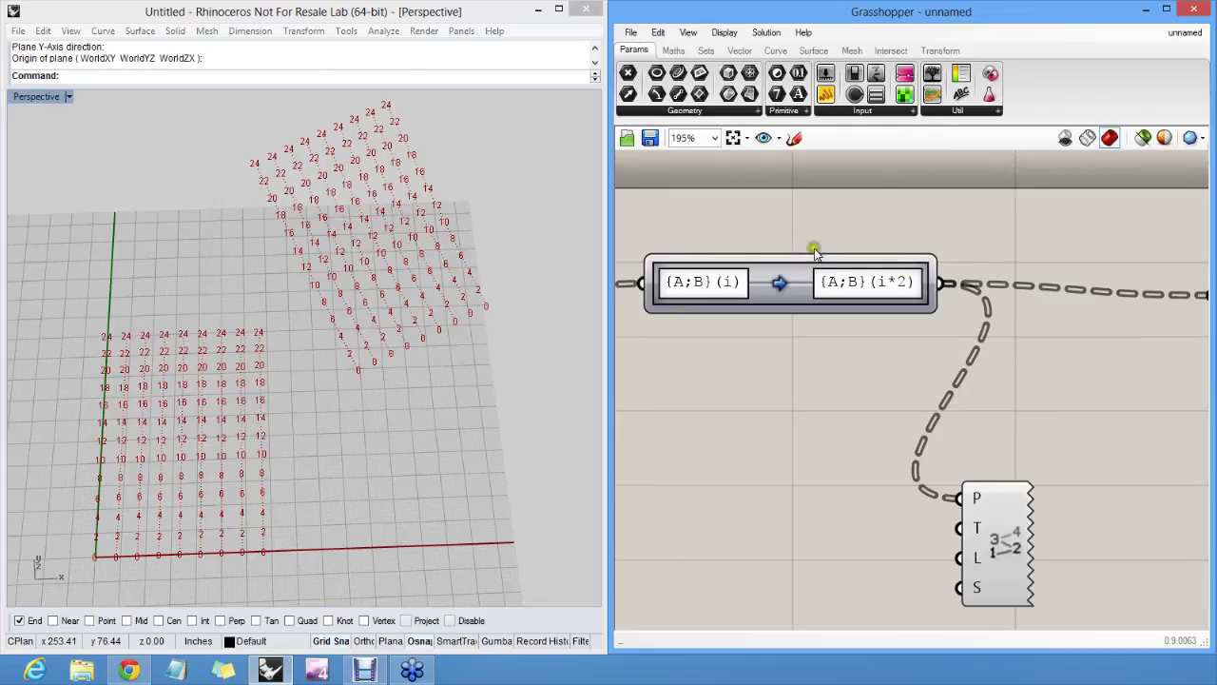
left_click(894, 290)
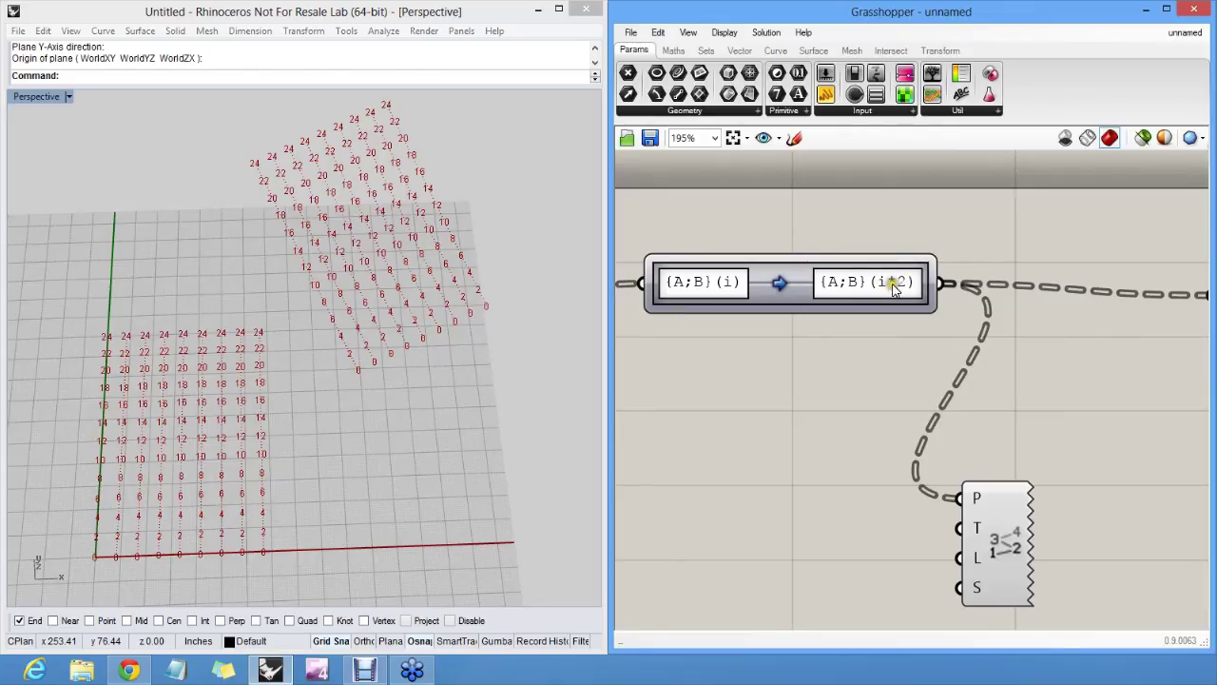